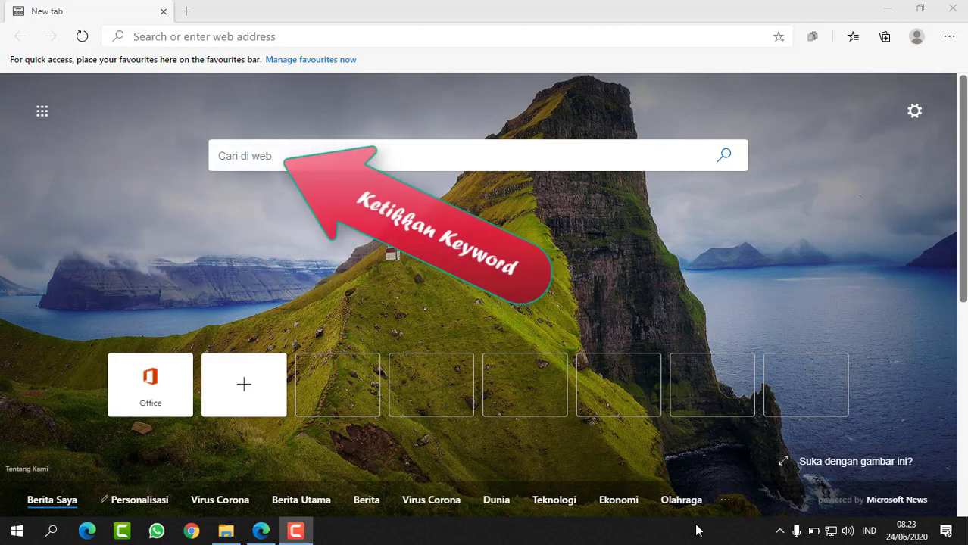
# Step: Search Bing for 'google form' and scroll to the Google Forms: Free Online Surveys result
pyautogui.click(245, 155)
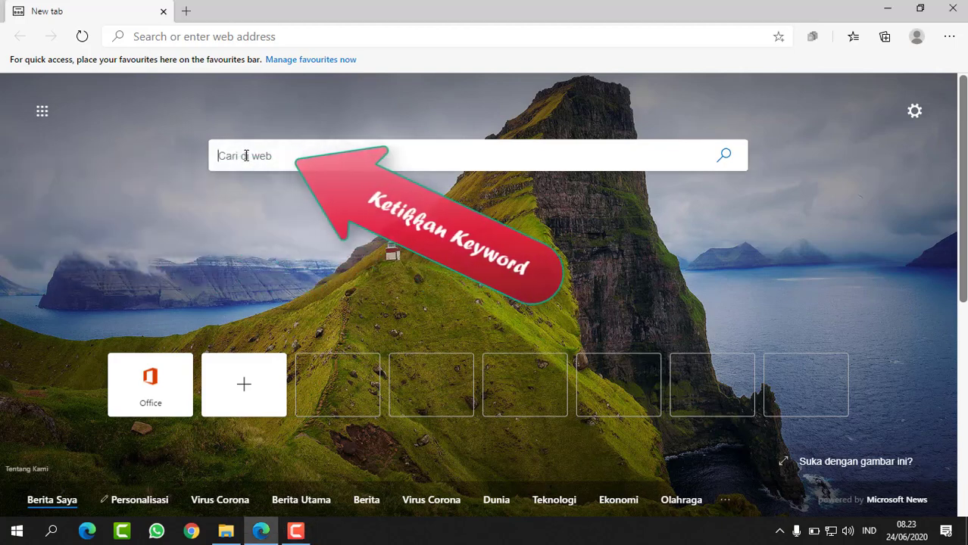
pyautogui.write('googl')
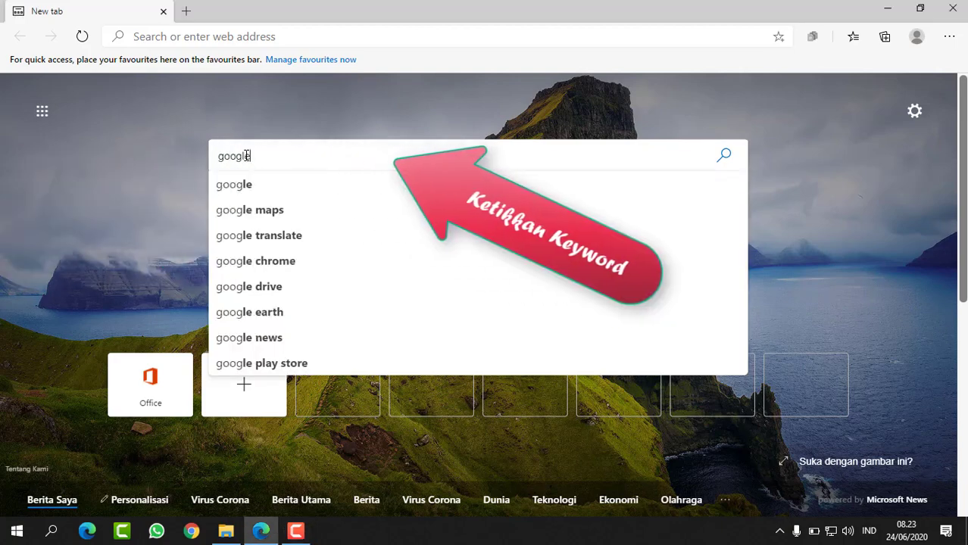
pyautogui.write('e form')
pyautogui.press('Return')
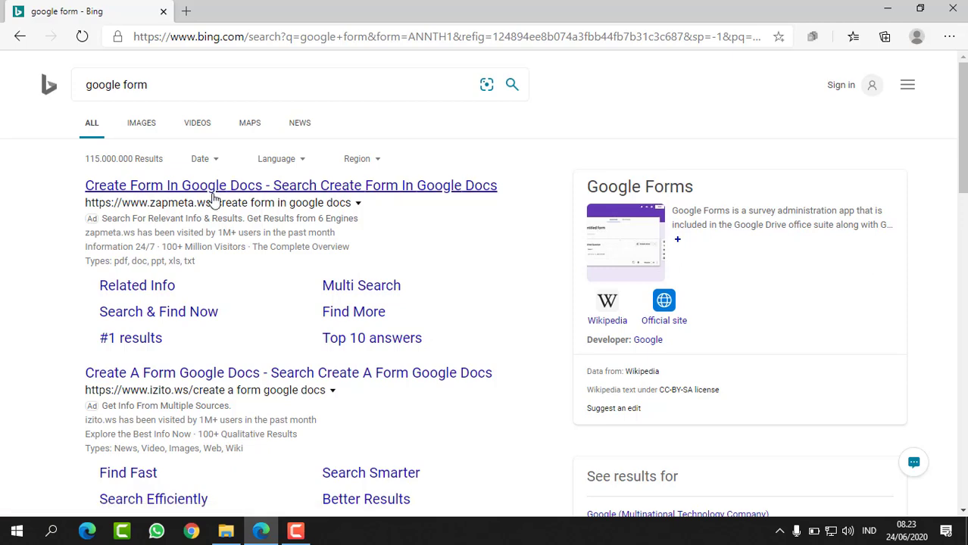
pyautogui.scroll(-1, 72, 257)
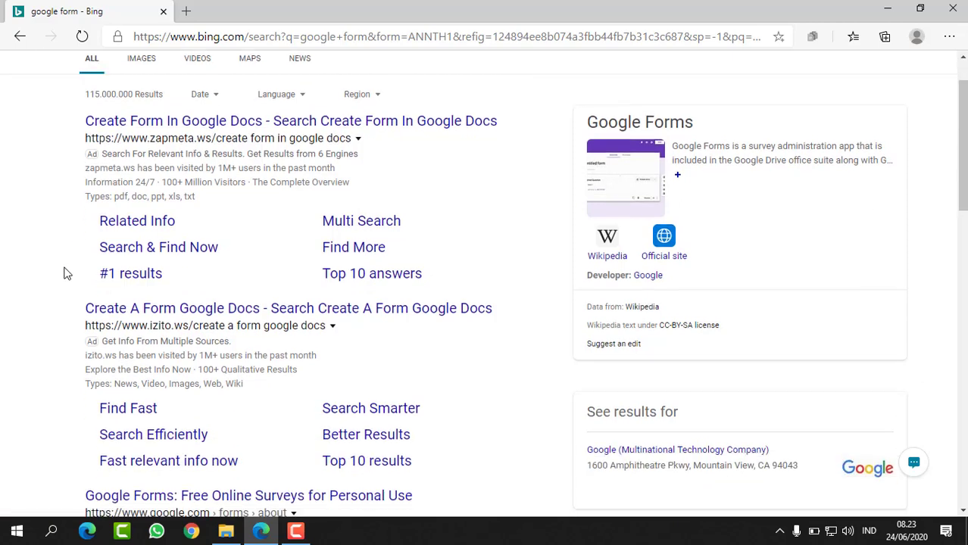
pyautogui.scroll(-1, 65, 272)
pyautogui.scroll(-1, 71, 249)
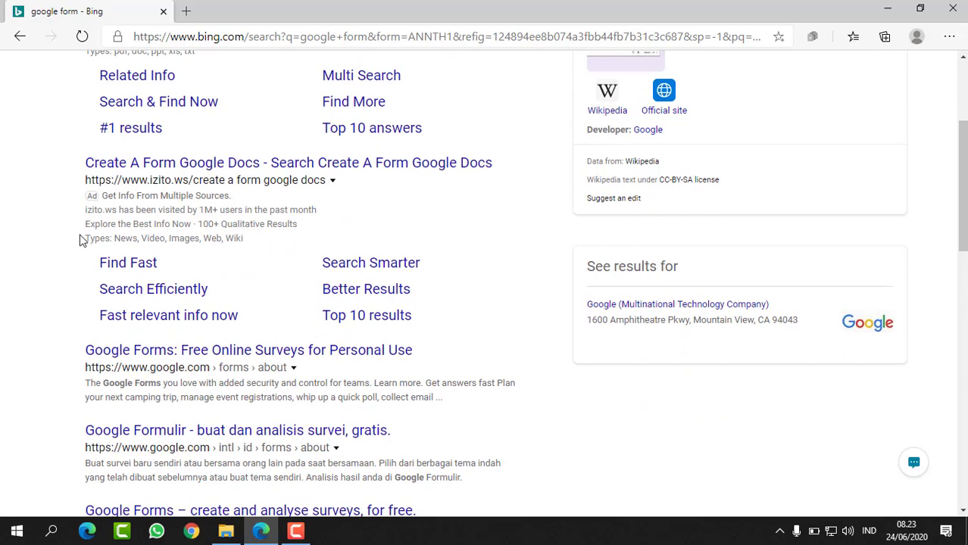
pyautogui.scroll(-1, 83, 241)
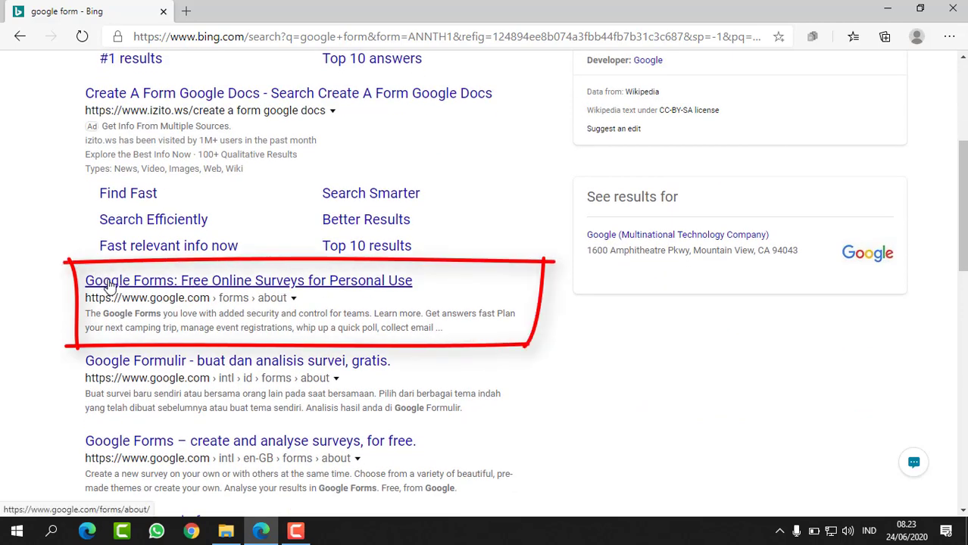
# Step: Open the Google Forms about page and continue to Go to Google Forms under Personal
pyautogui.click(110, 285)
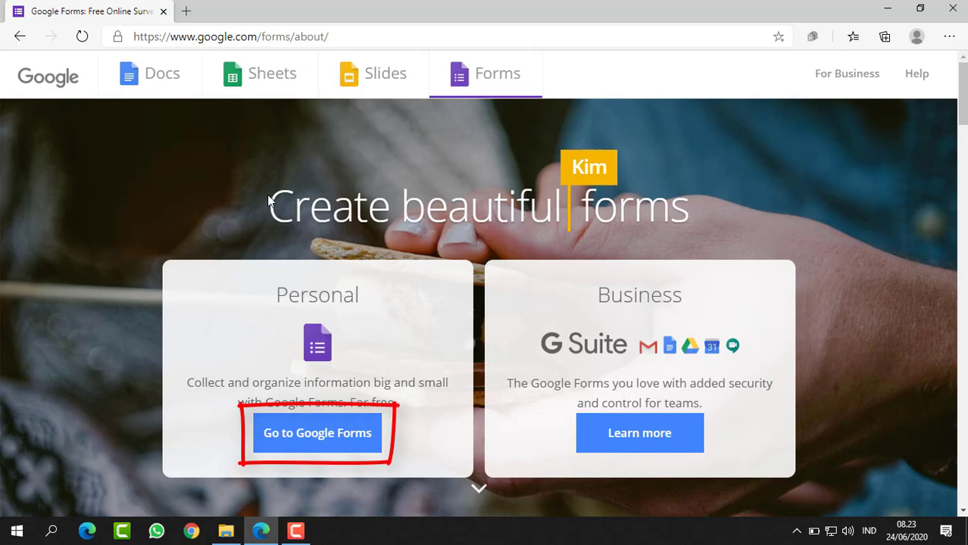
pyautogui.click(307, 435)
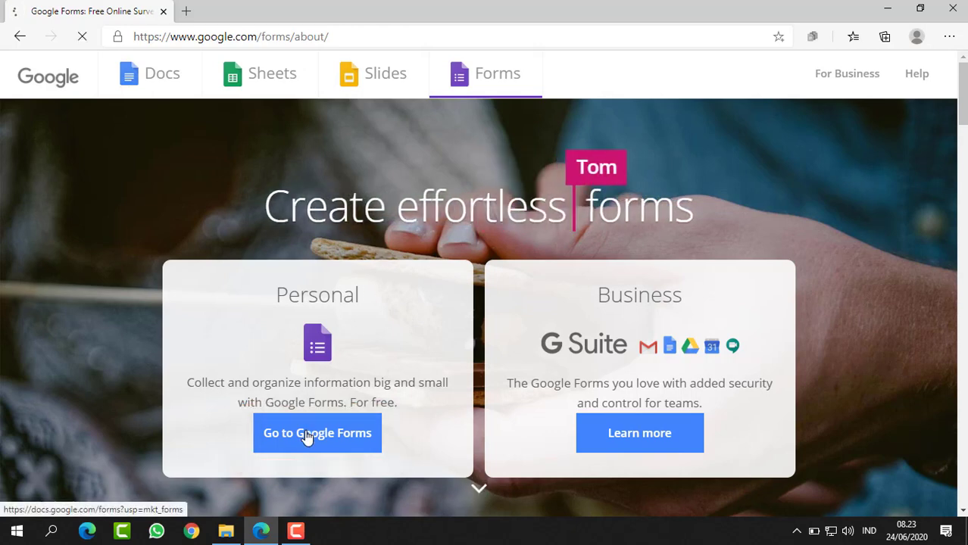
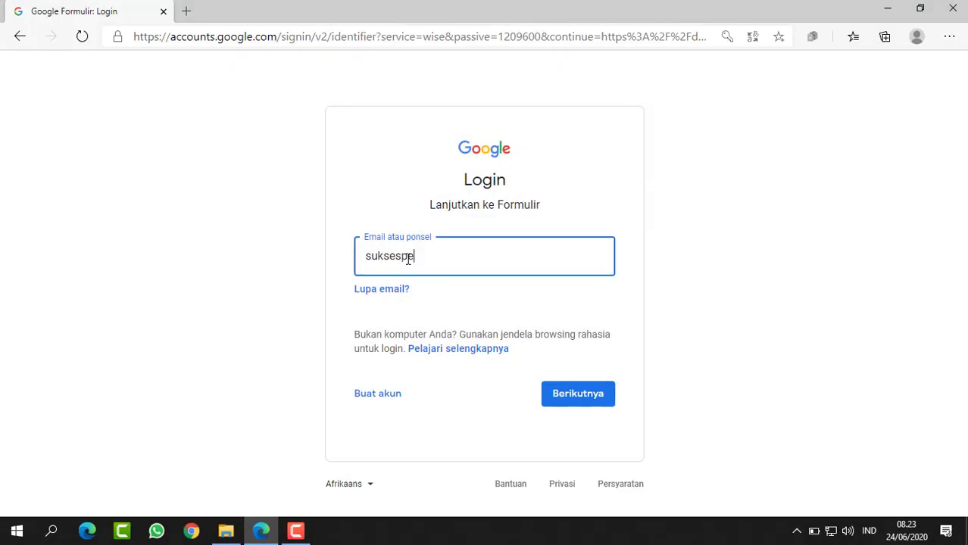
# Step: Sign in with the account e-mail and password to reach a new untitled form
pyautogui.click(573, 397)
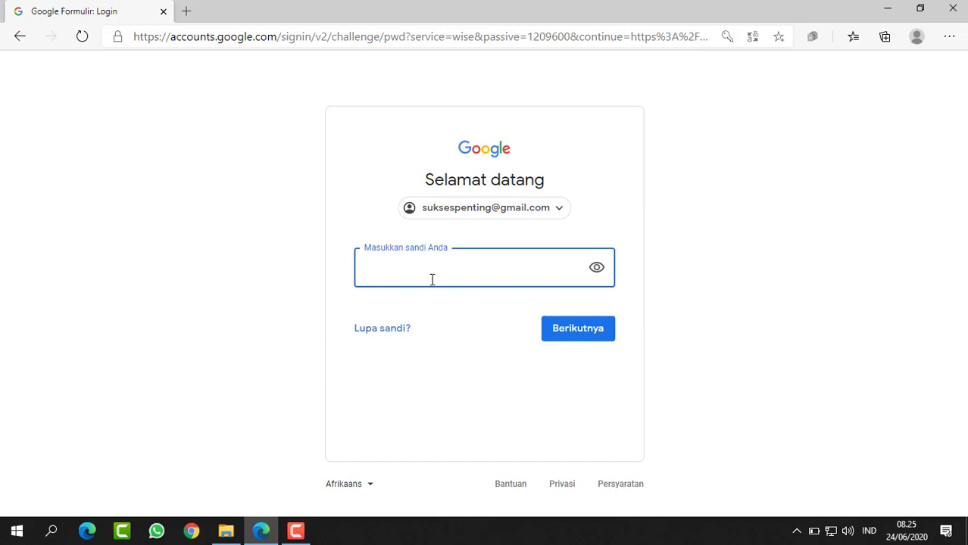
pyautogui.write('s')
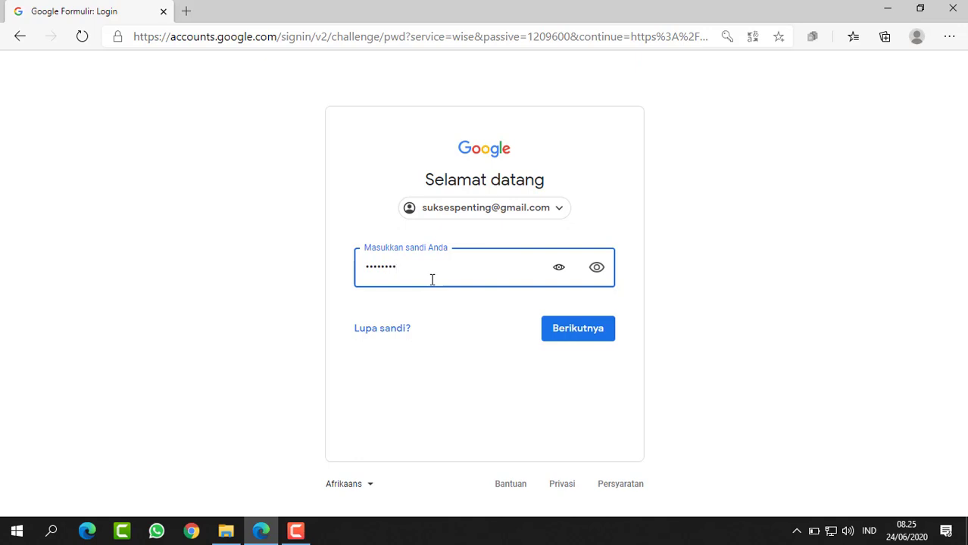
pyautogui.click(575, 334)
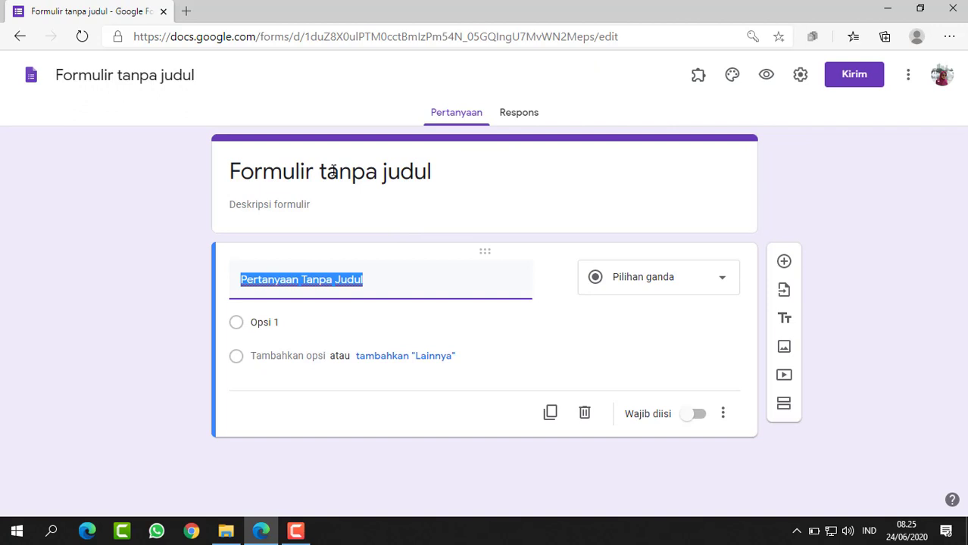
# Step: Title the form 'Sertifikat Webinar Kemahasiswaan 2020' and use that text as the file name
pyautogui.click(333, 171)
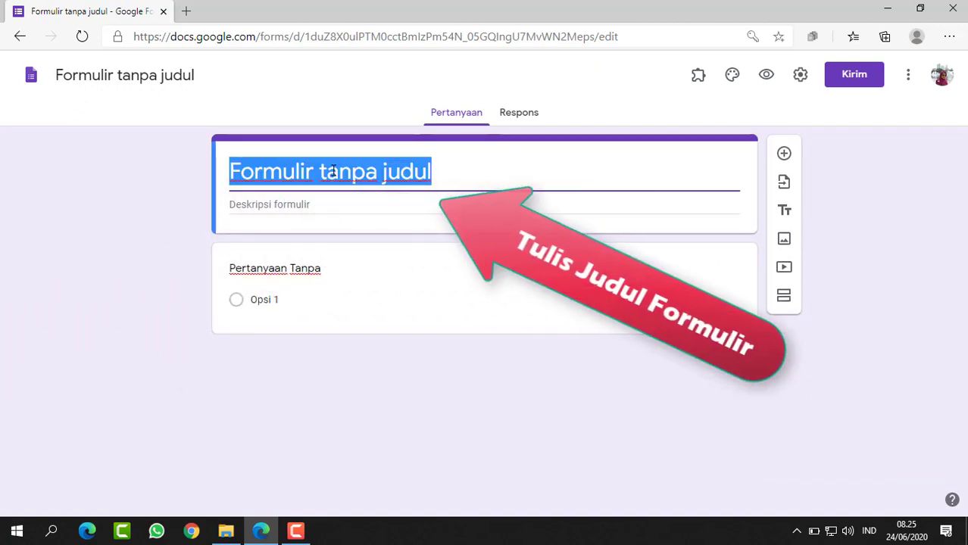
pyautogui.write('Sertifkk')
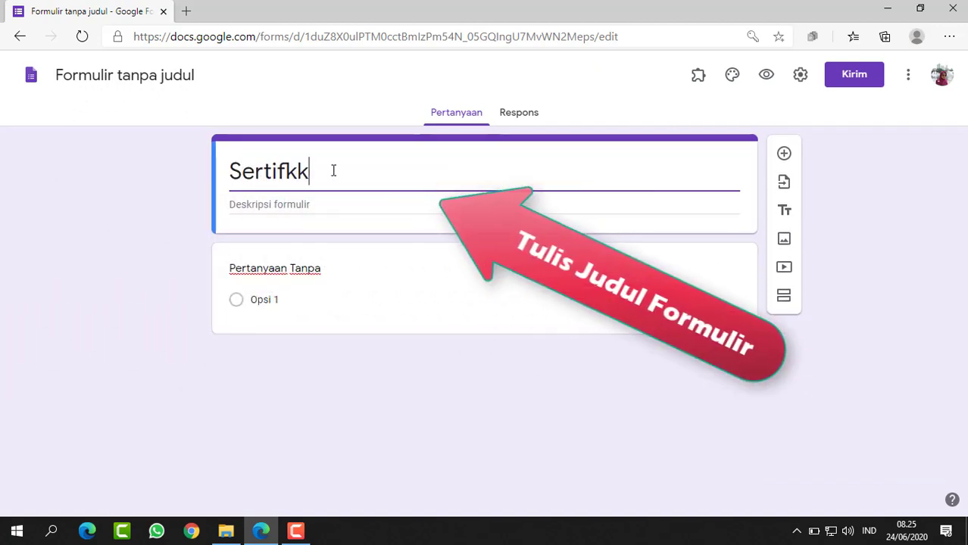
pyautogui.press('BackSpace')
pyautogui.write('a')
pyautogui.press('BackSpace')
pyautogui.press('BackSpace')
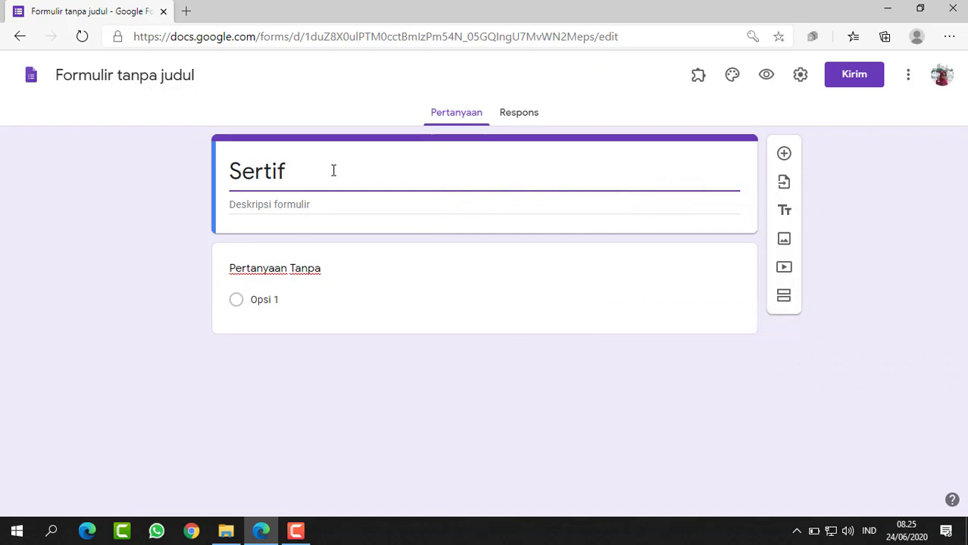
pyautogui.write('ikat ')
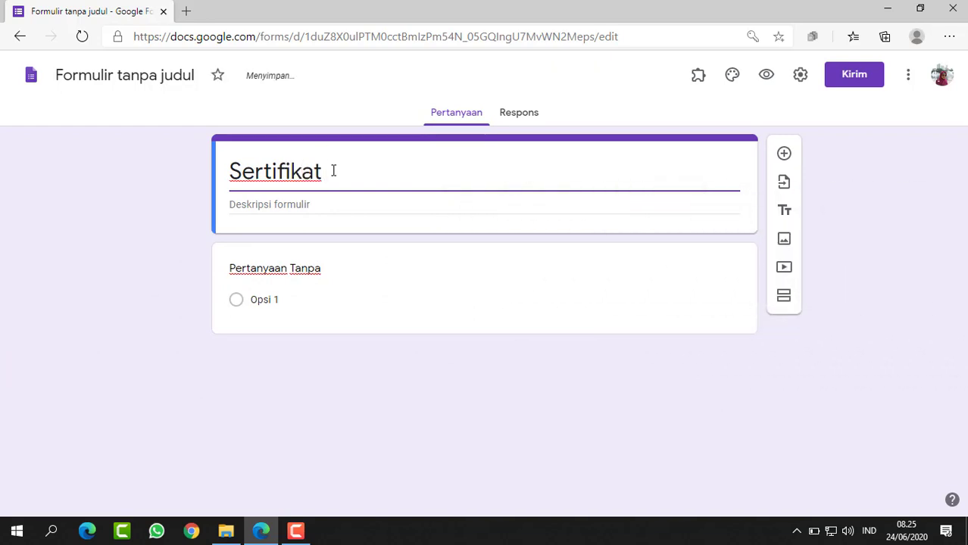
pyautogui.write('Webinar ')
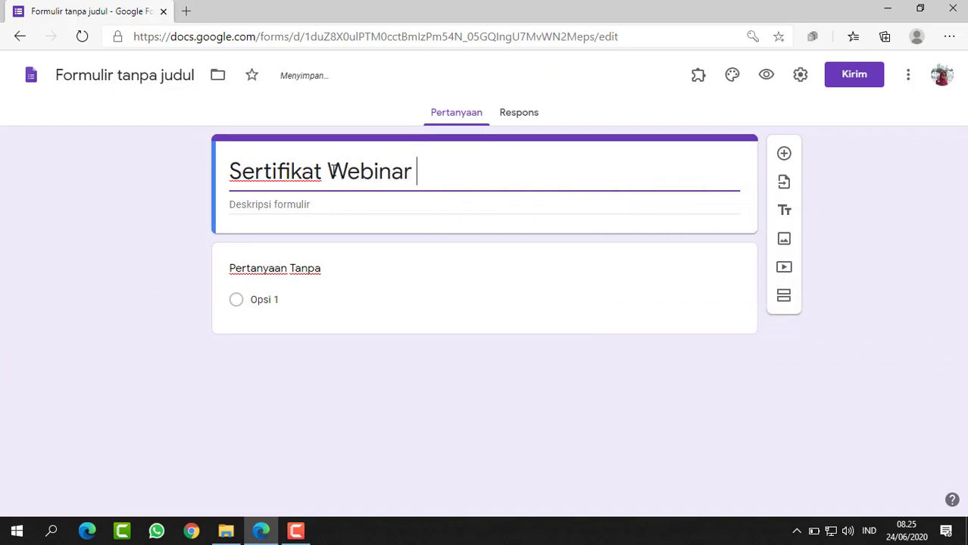
pyautogui.write('Kema')
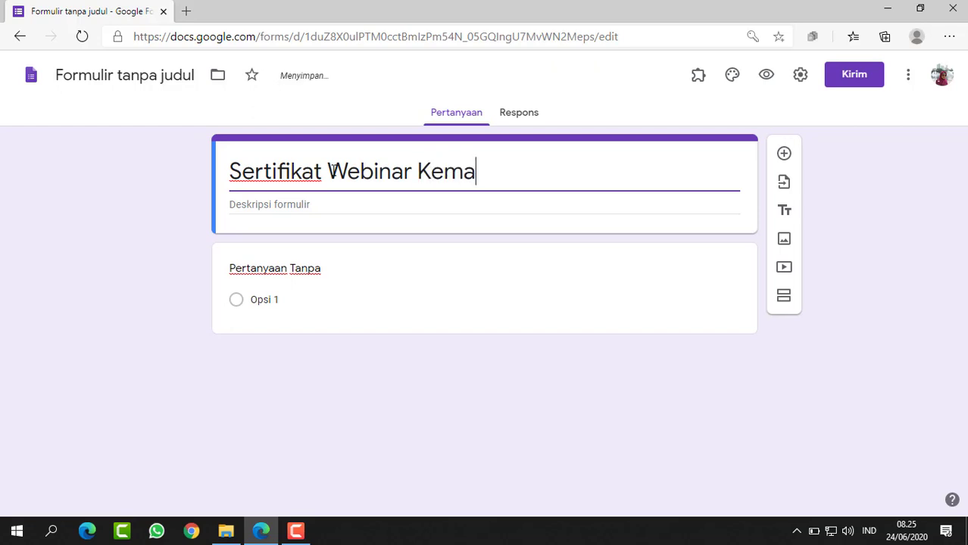
pyautogui.write('haais')
pyautogui.press('BackSpace')
pyautogui.press('BackSpace')
pyautogui.press('BackSpace')
pyautogui.write('siswaan')
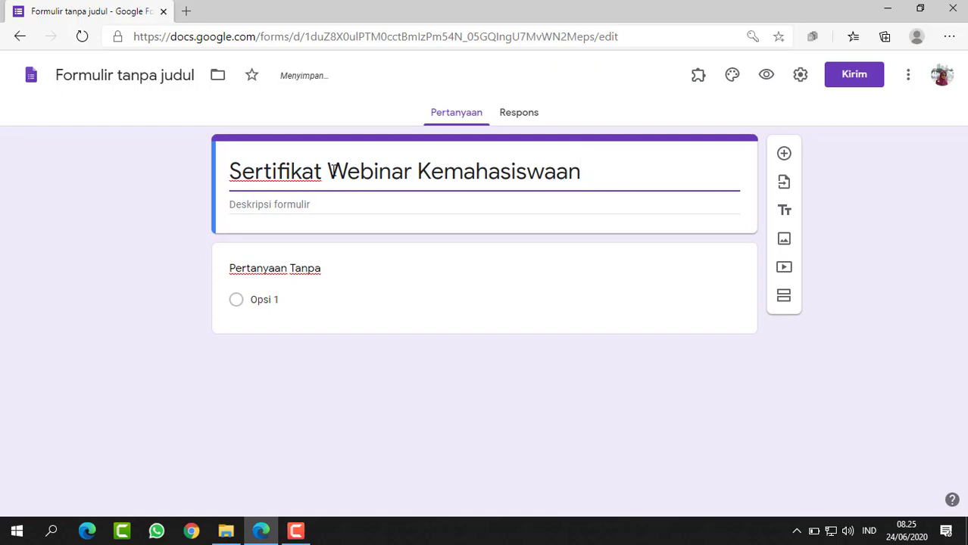
pyautogui.write(' 2020')
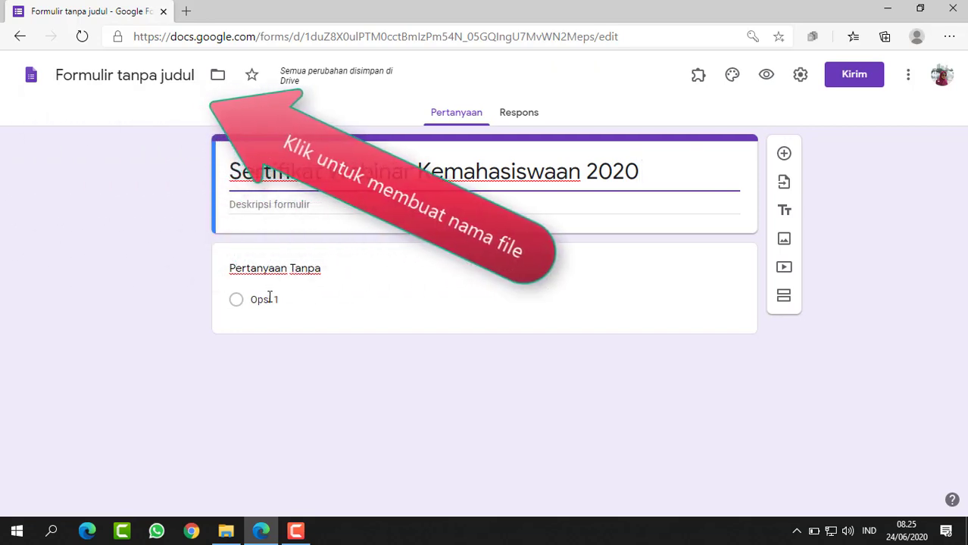
pyautogui.click(126, 81)
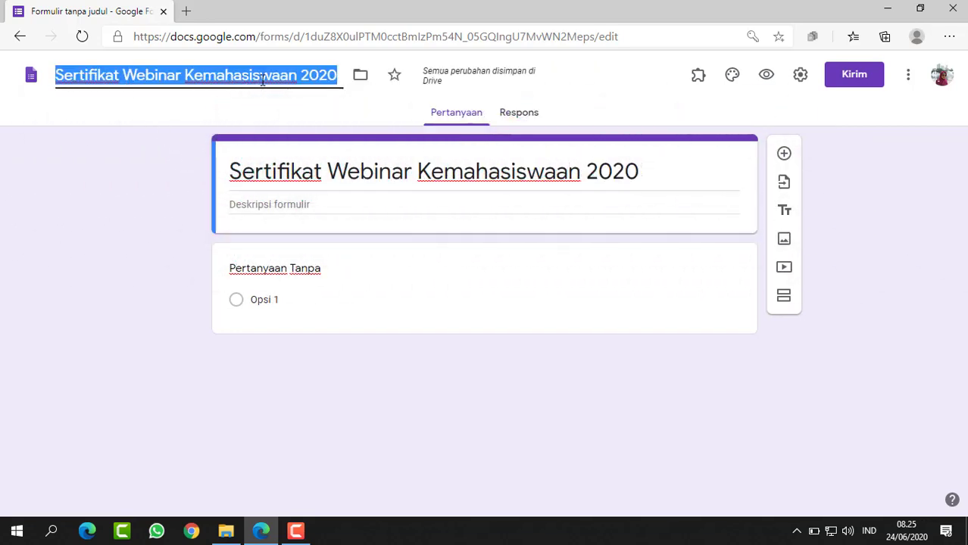
# Step: Make the first question 'Nama Lengkap' and mark it required
pyautogui.click(277, 269)
pyautogui.write('N')
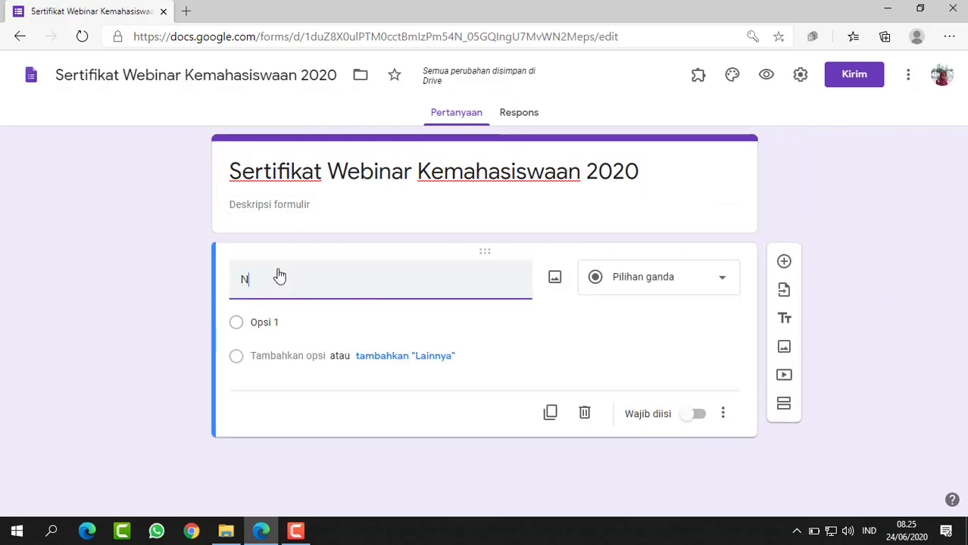
pyautogui.write('ama Leng')
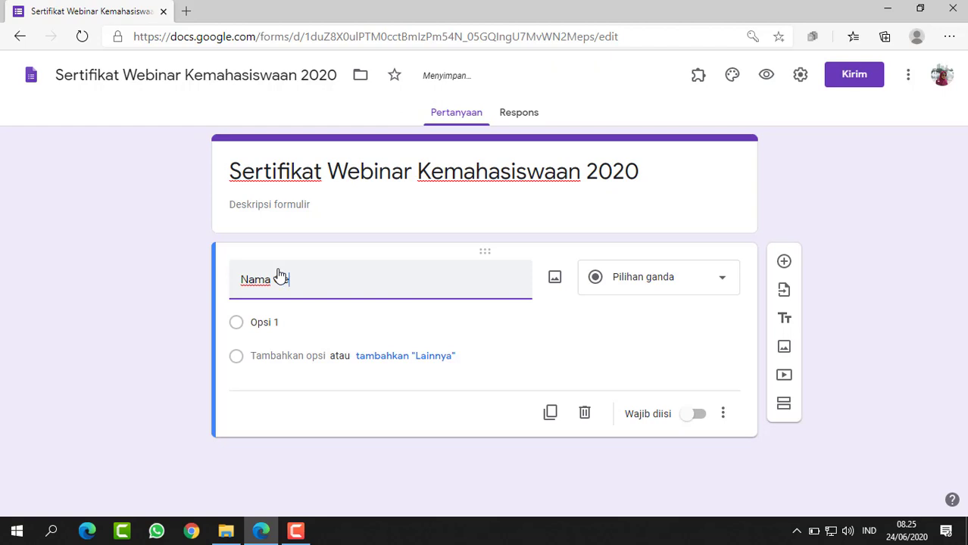
pyautogui.write('kap')
pyautogui.click(283, 279)
pyautogui.press('BackSpace')
pyautogui.write('L')
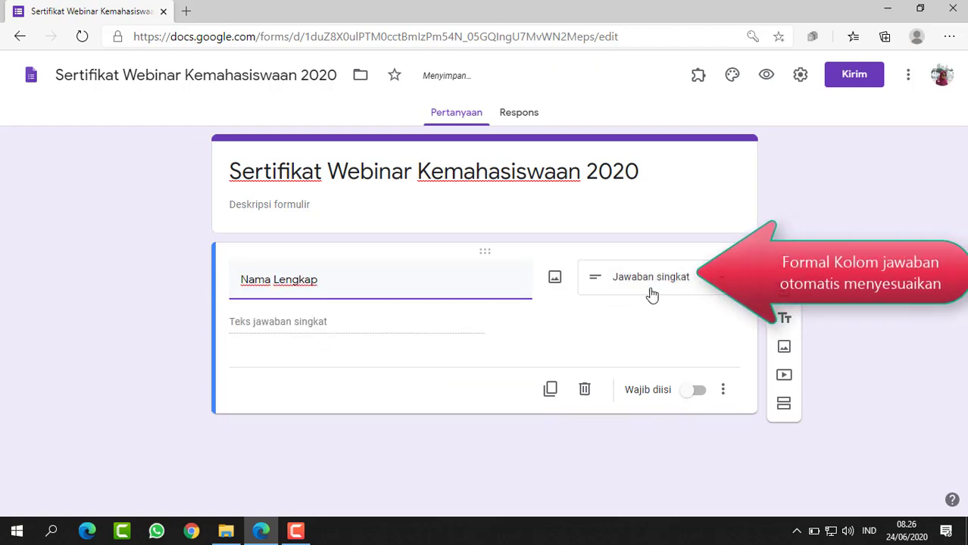
pyautogui.click(695, 392)
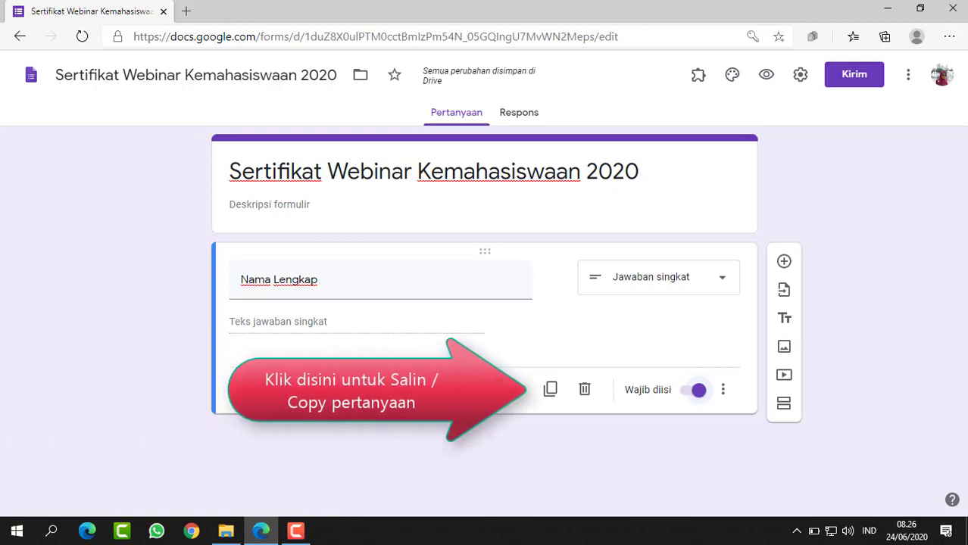
# Step: Duplicate the question and rename the copy 'Perguruan Tinggi'
pyautogui.click(548, 389)
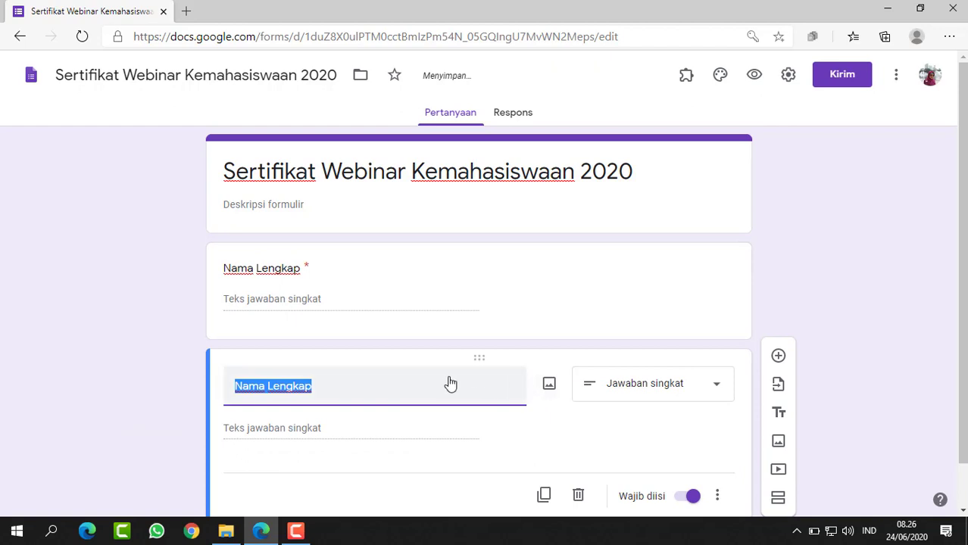
pyautogui.write('Per')
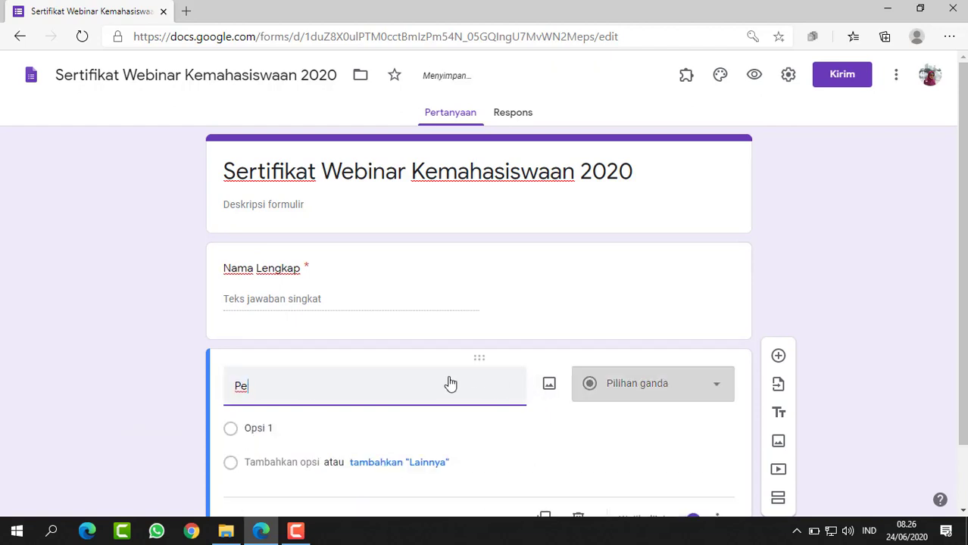
pyautogui.write('rguruan')
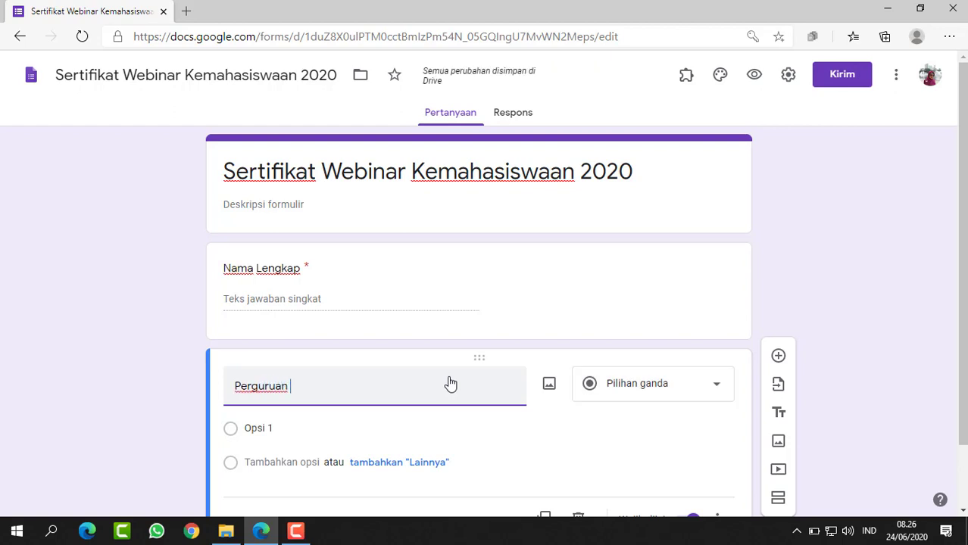
pyautogui.write(' Ti')
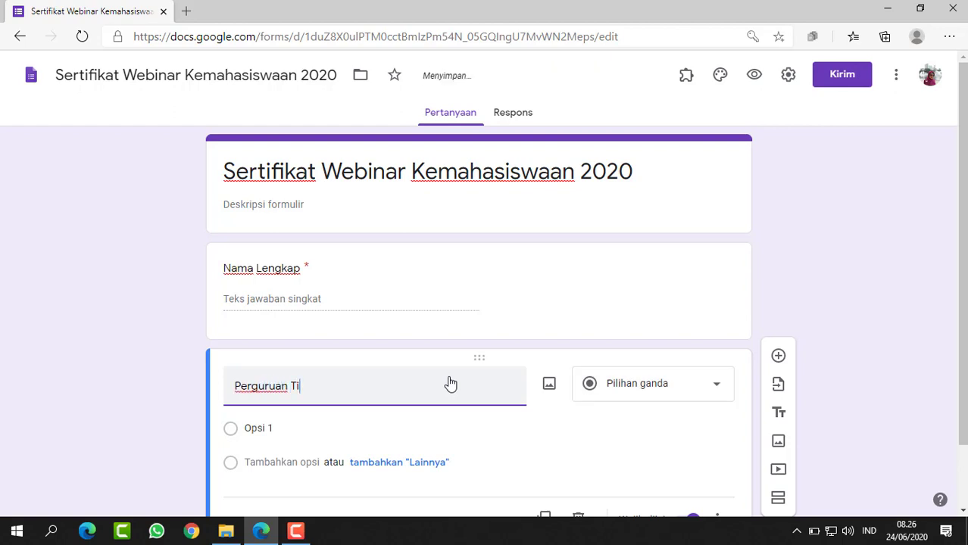
pyautogui.write('nggi')
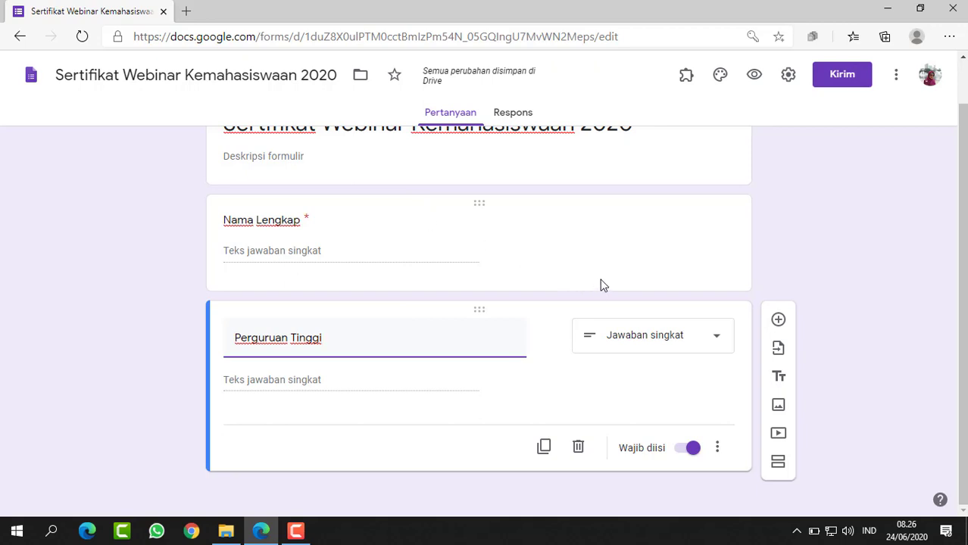
pyautogui.scroll(1, 601, 285)
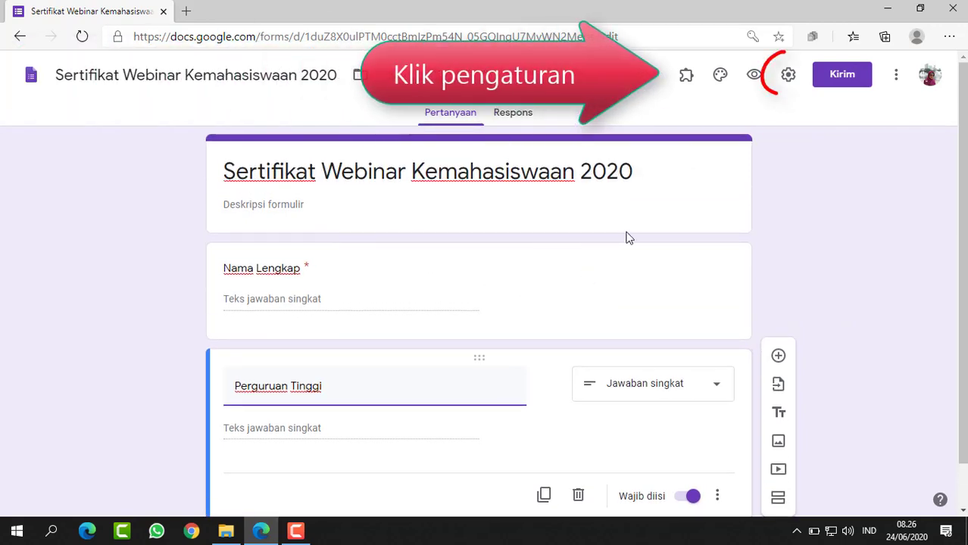
# Step: Enable Kumpulkan alamat email and Batasi ke 1 tanggapan in settings, then view Presentasi options
pyautogui.click(788, 76)
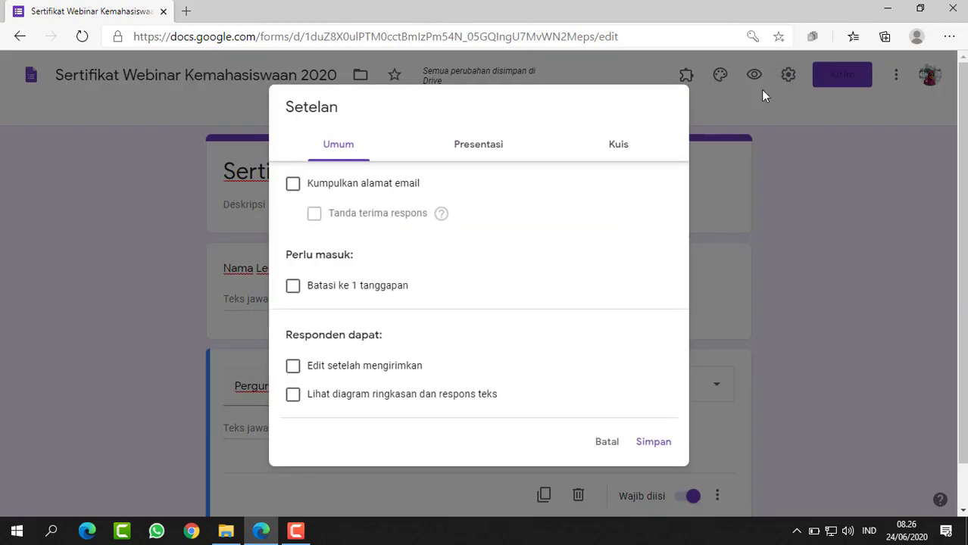
pyautogui.click(292, 185)
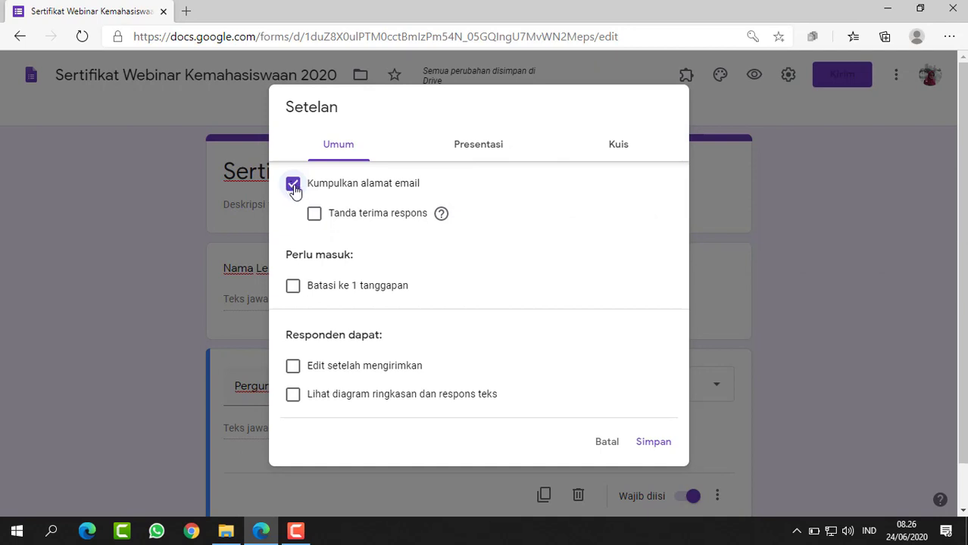
pyautogui.click(293, 287)
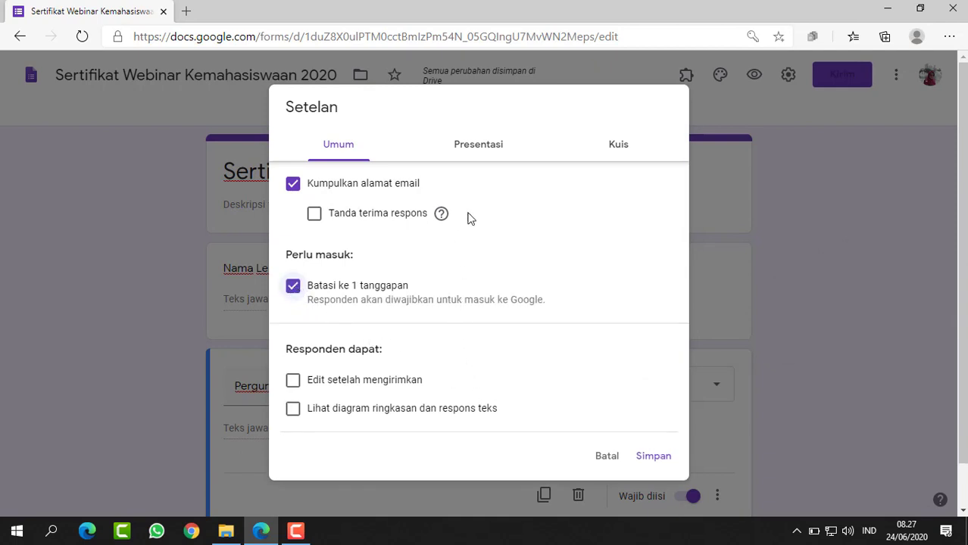
pyautogui.click(482, 151)
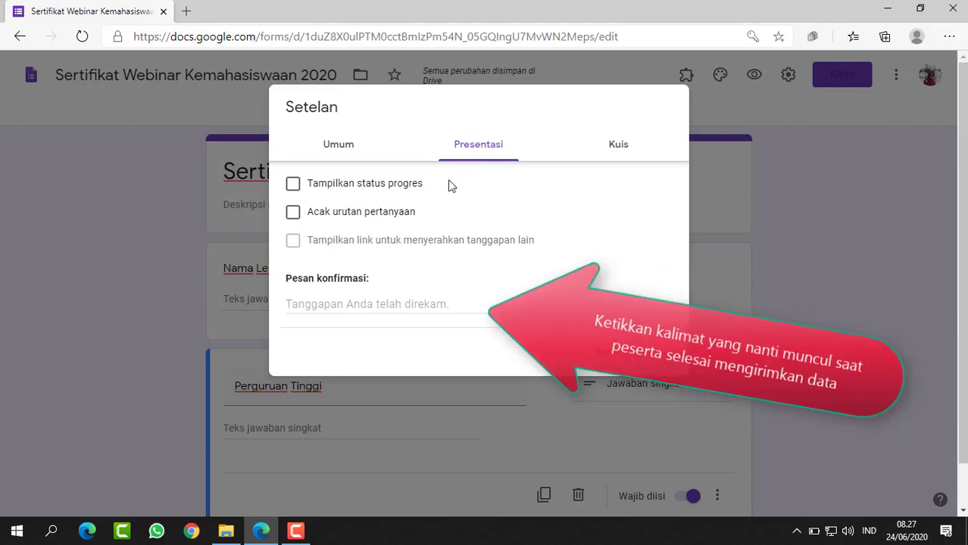
# Step: Write a thank-you confirmation saying certificates are emailed automatically, signed 'Hormat kami Panitia'
pyautogui.click(321, 302)
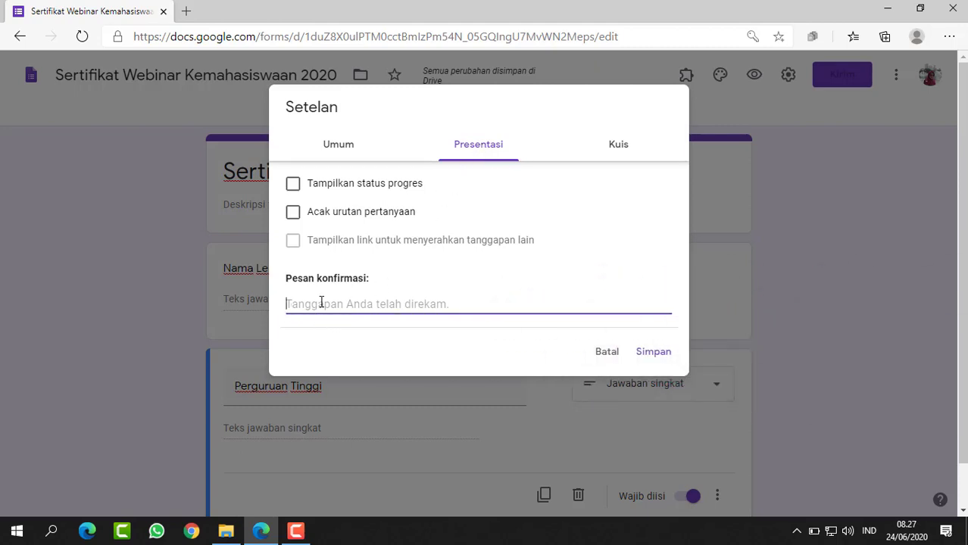
pyautogui.write('Terima')
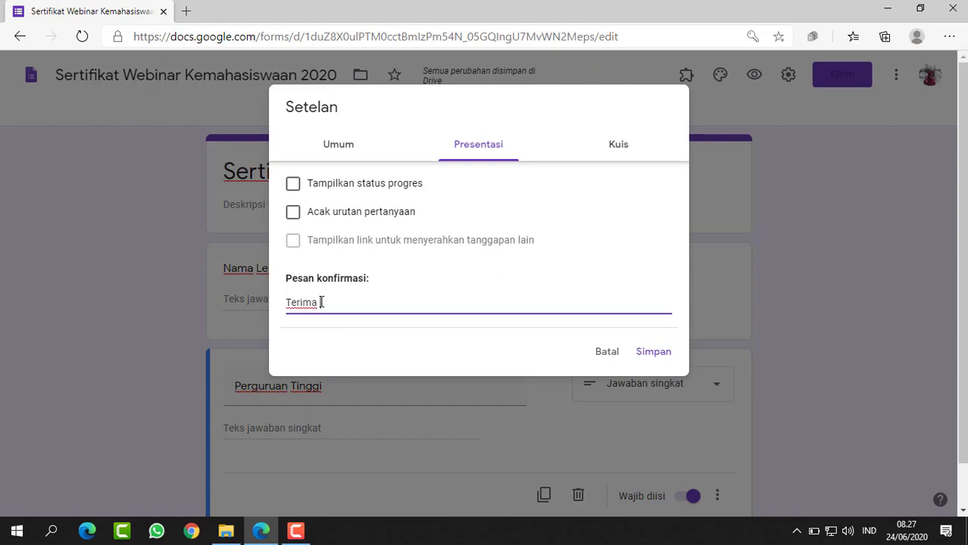
pyautogui.write(' kas')
pyautogui.write('iih ')
pyautogui.write('telah mengikuti')
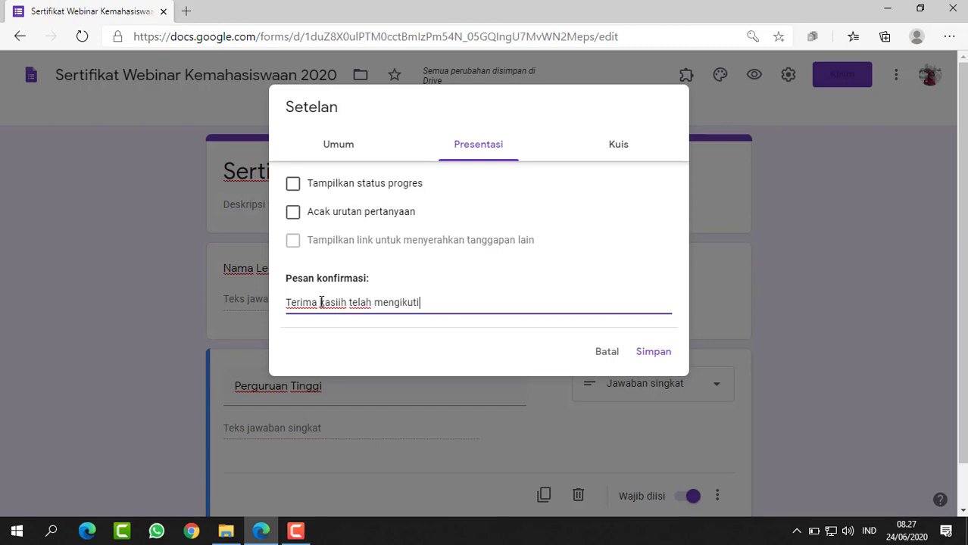
pyautogui.write(' Acara ')
pyautogui.write('webinar,')
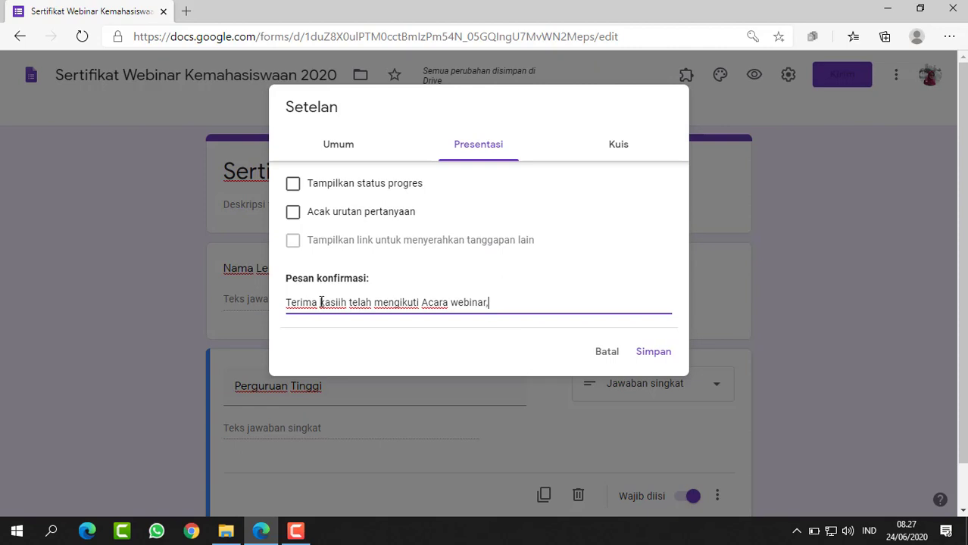
pyautogui.write('se')
pyautogui.write('a sertifikat')
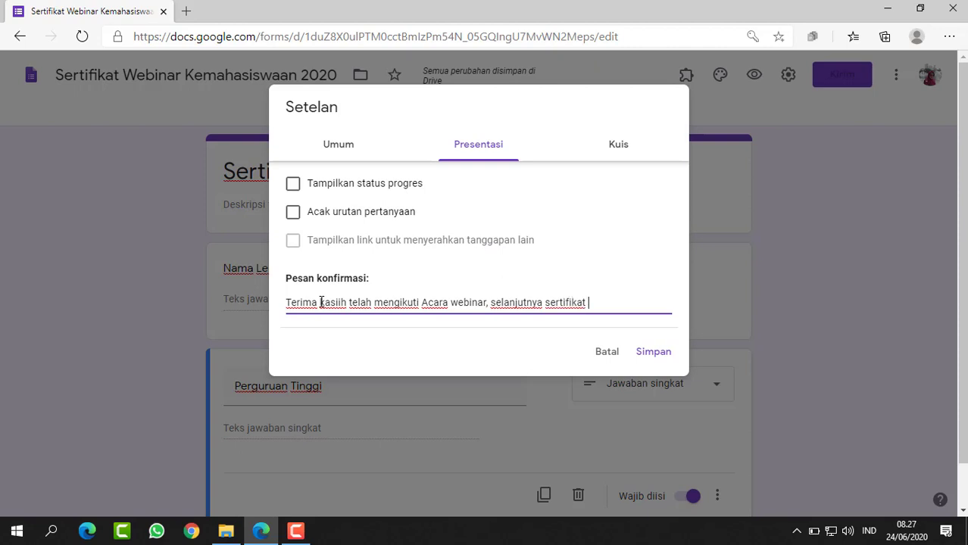
pyautogui.write(' akan dikiri')
pyautogui.write('mkan melalui')
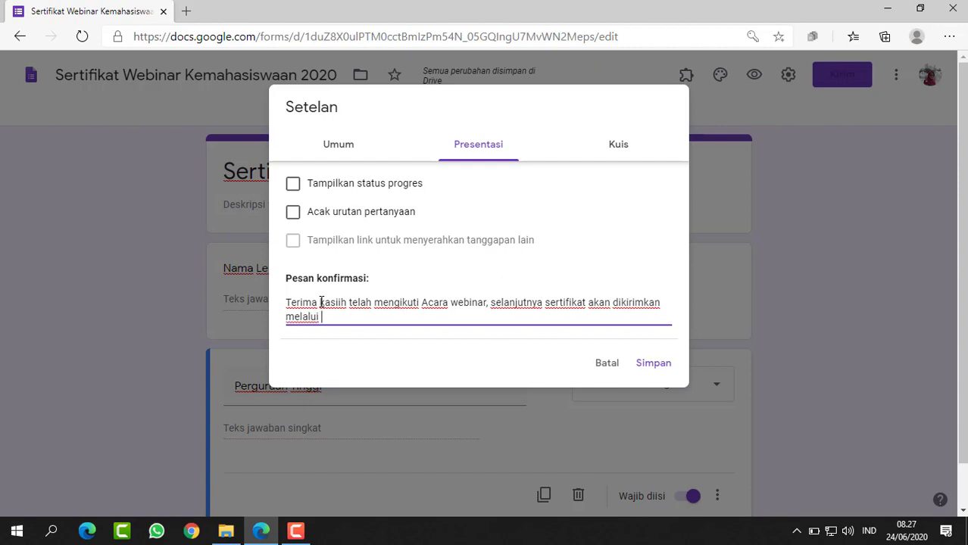
pyautogui.write(' email')
pyautogui.write(' secara ')
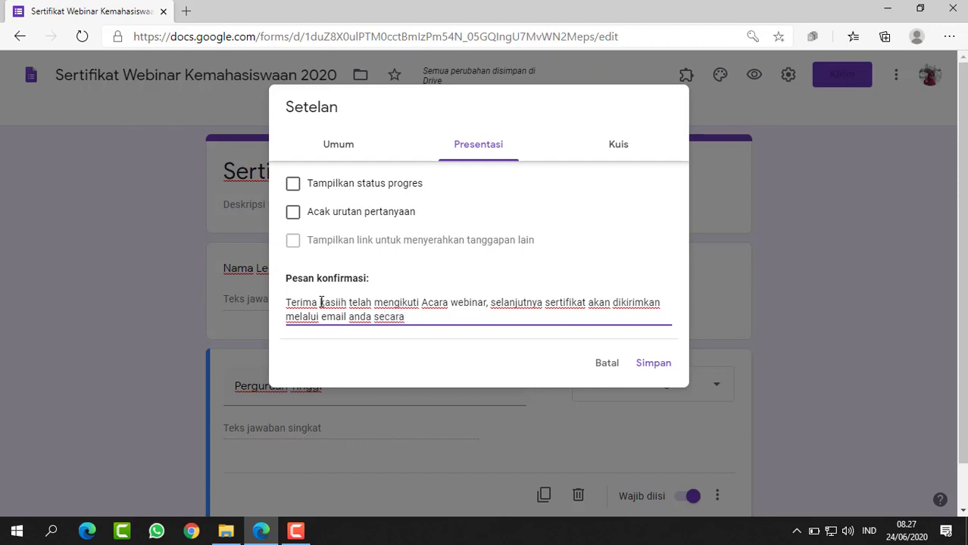
pyautogui.write('omatis')
pyautogui.press('Return')
pyautogui.press('Return')
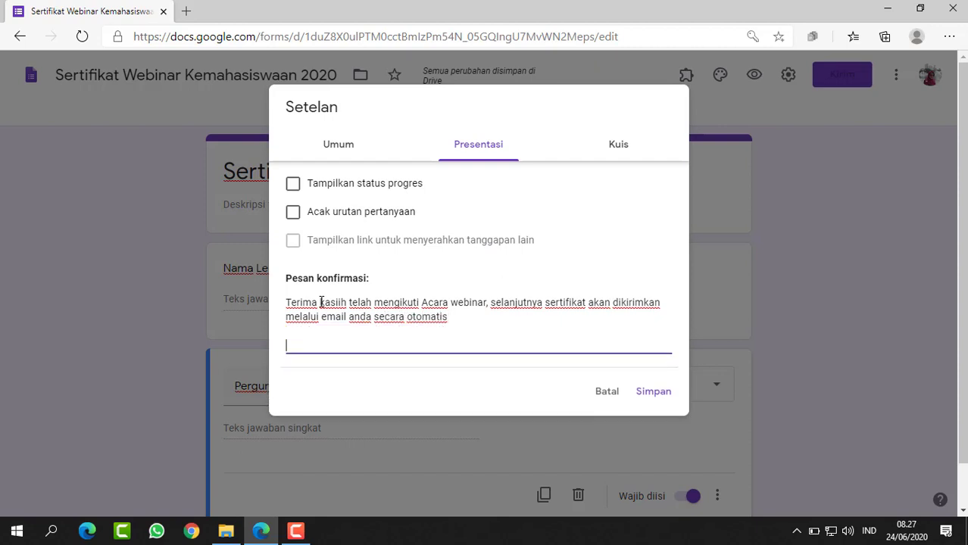
pyautogui.write('mat')
pyautogui.write(' kami')
pyautogui.press('Return')
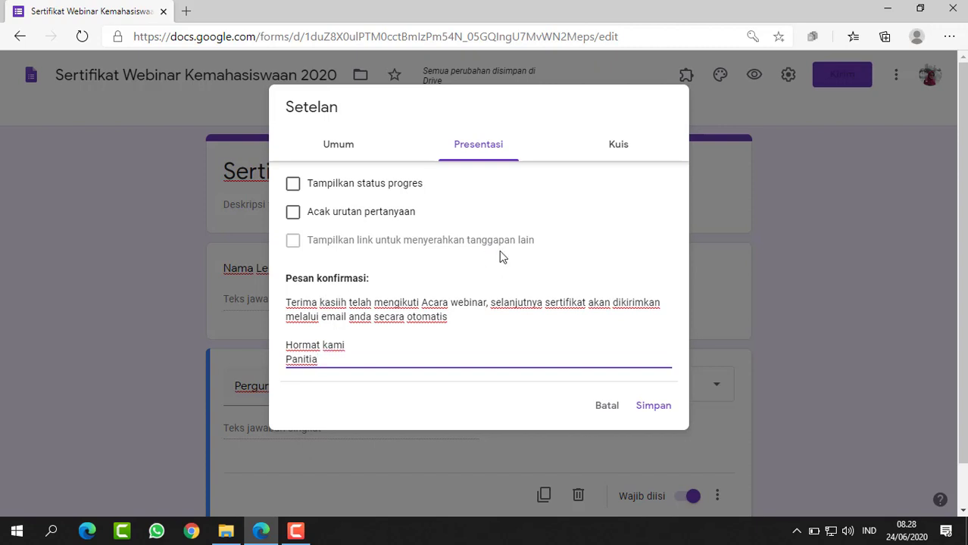
# Step: Save the form settings
pyautogui.click(646, 407)
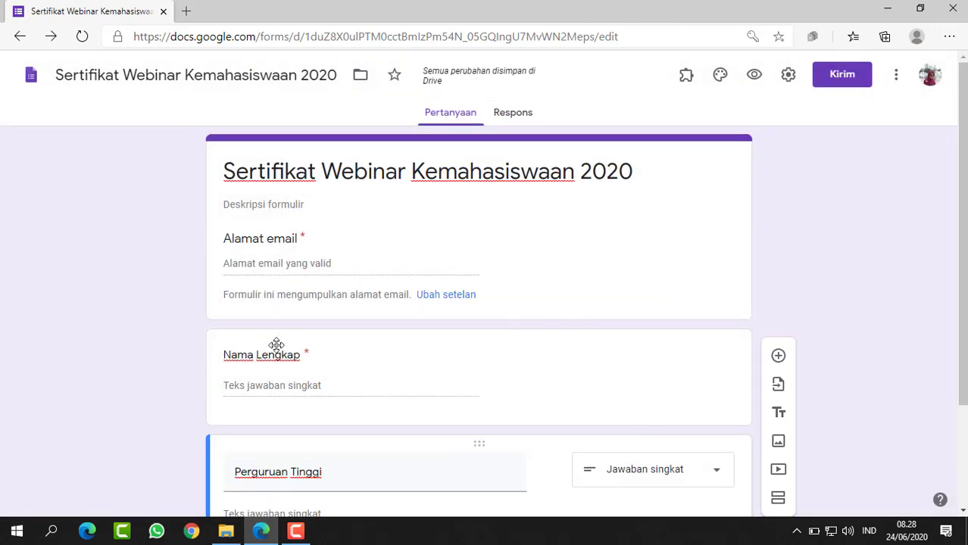
pyautogui.scroll(-2, 279, 358)
pyautogui.scroll(2, 279, 366)
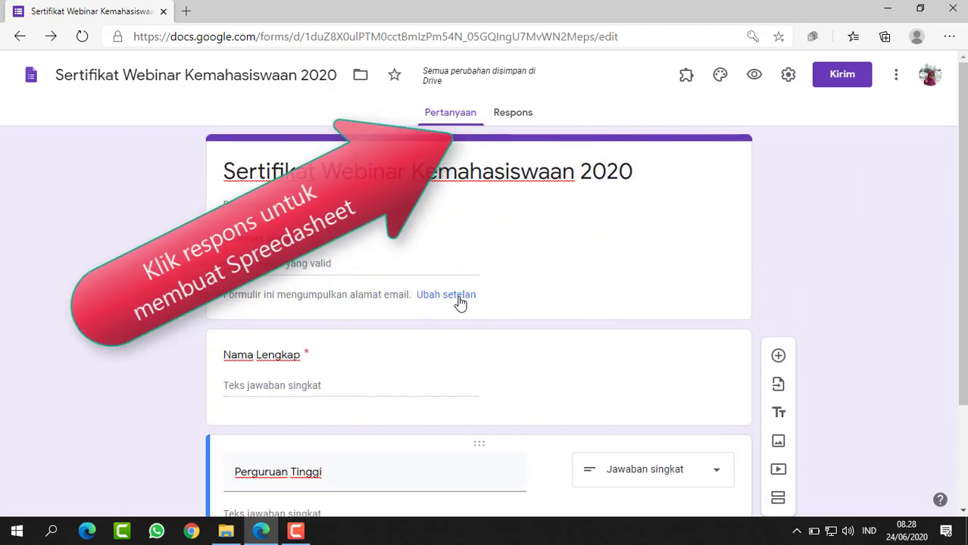
# Step: Link the responses to a new spreadsheet, 'Sertifikat Webinar Kemahasiswaan 2020 (Respons)'
pyautogui.click(513, 114)
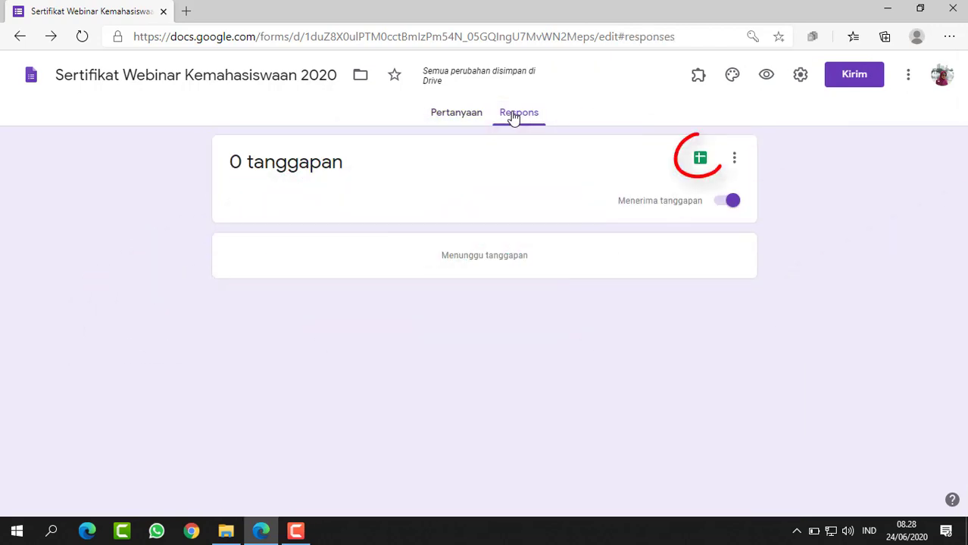
pyautogui.click(701, 160)
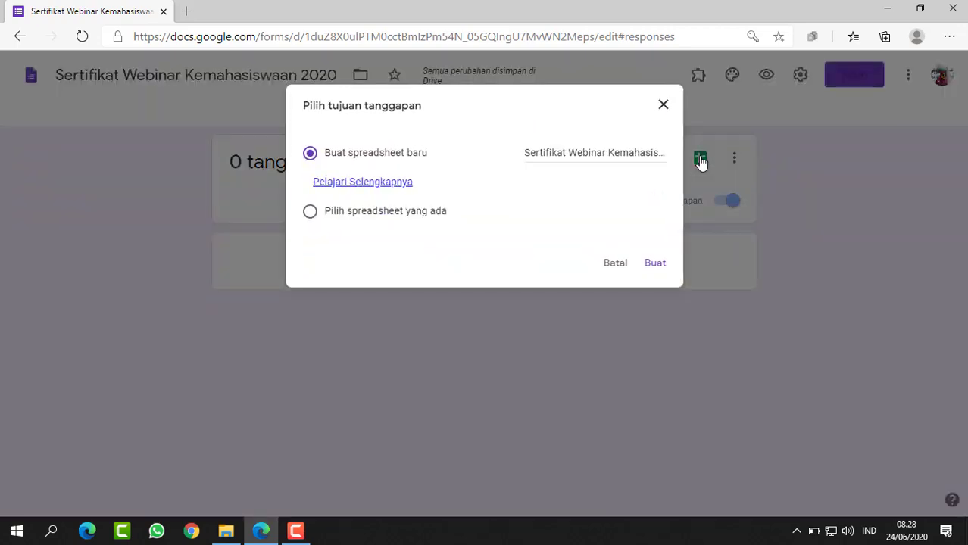
pyautogui.click(655, 265)
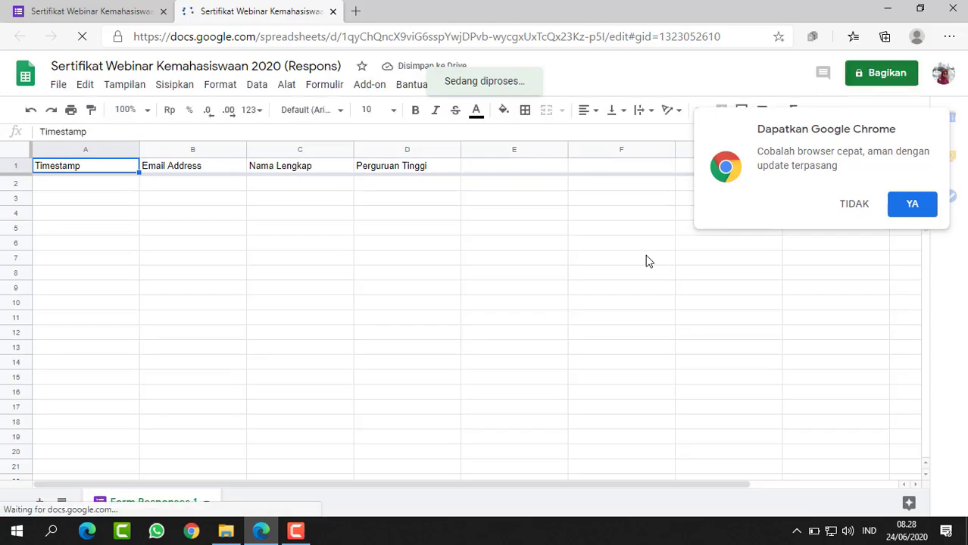
# Step: Find the Autocrat add-on via Add-on > Dapatkan add-on and start installing it
pyautogui.click(853, 205)
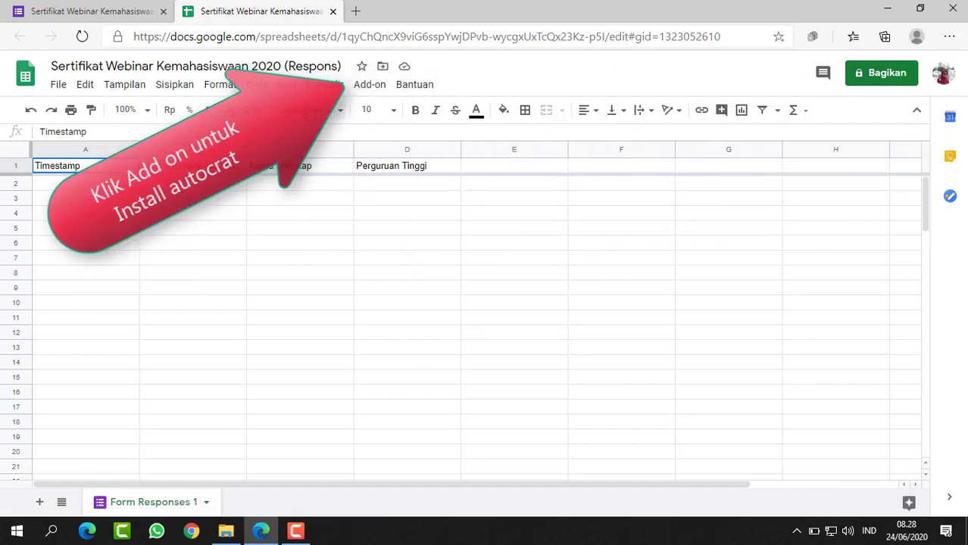
pyautogui.click(361, 87)
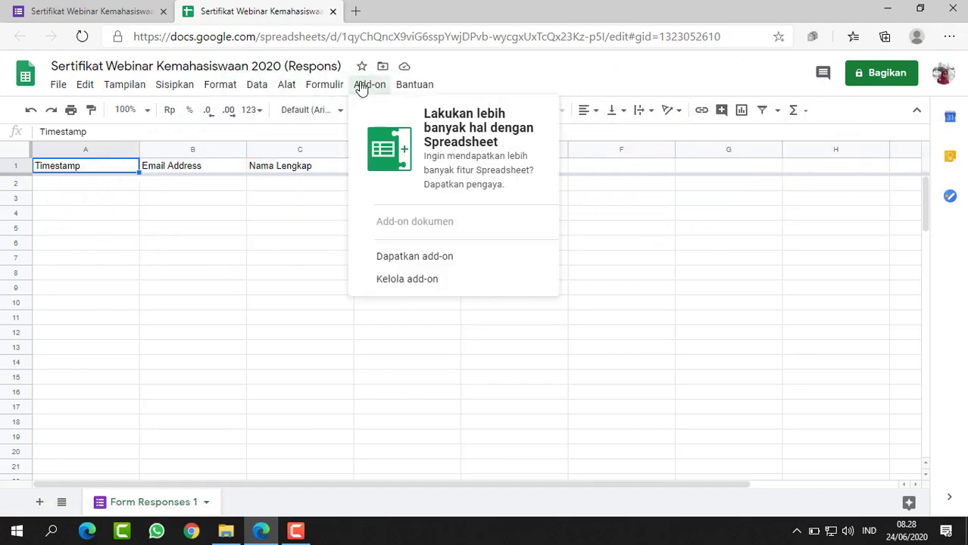
pyautogui.click(427, 259)
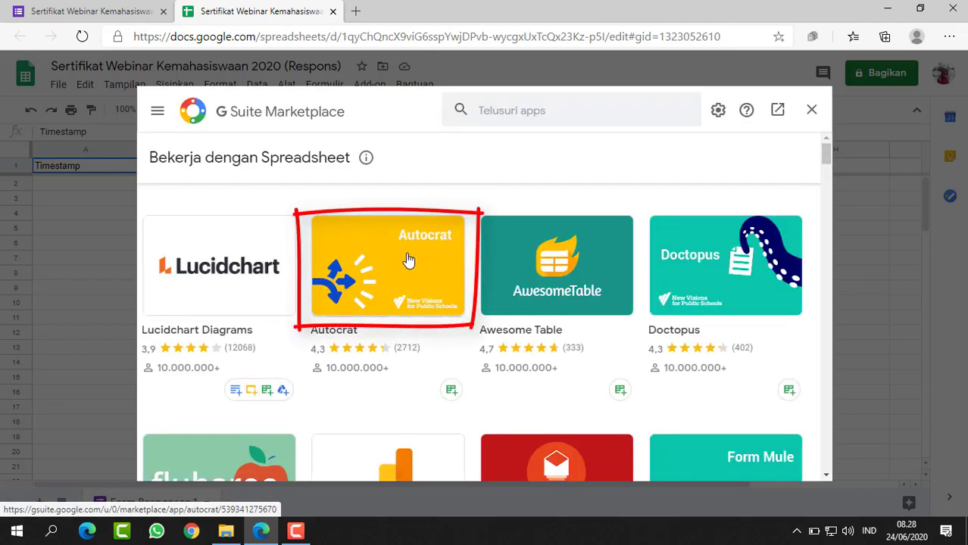
pyautogui.click(408, 261)
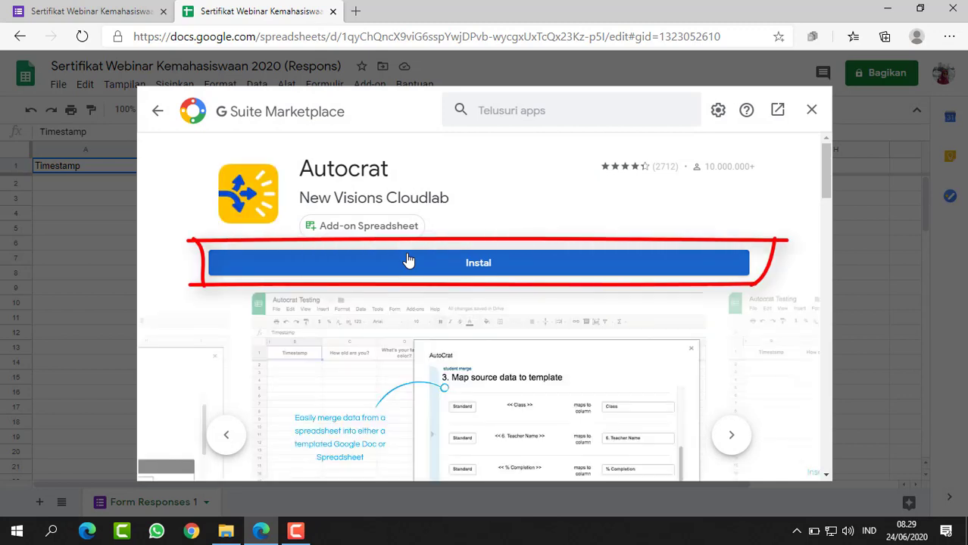
pyautogui.click(408, 262)
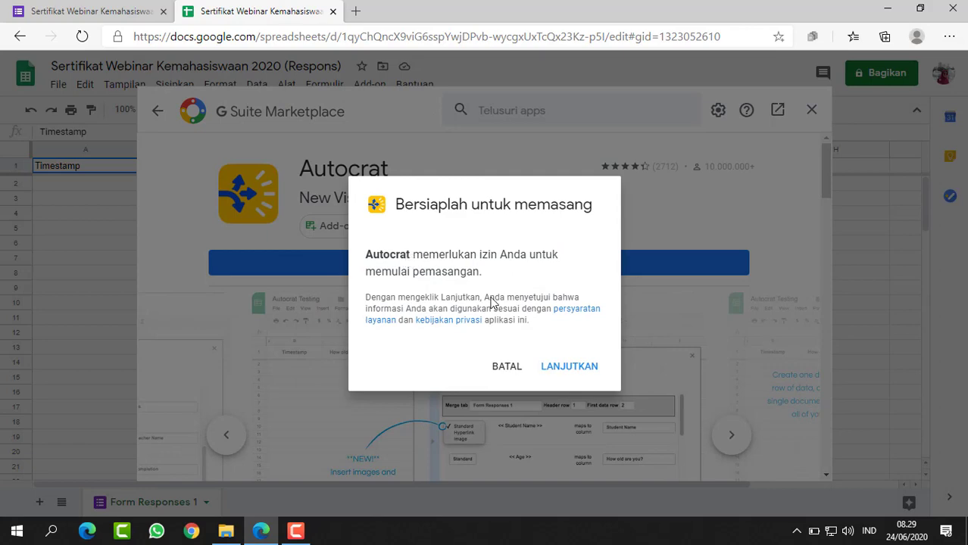
# Step: Choose the Google account, allow Autocrat access, and confirm the completed installation
pyautogui.click(556, 366)
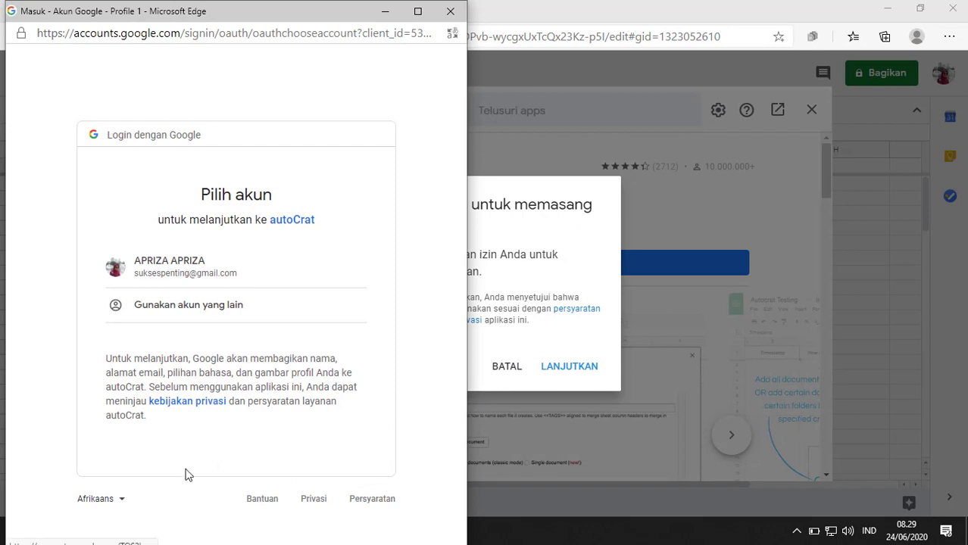
pyautogui.click(207, 264)
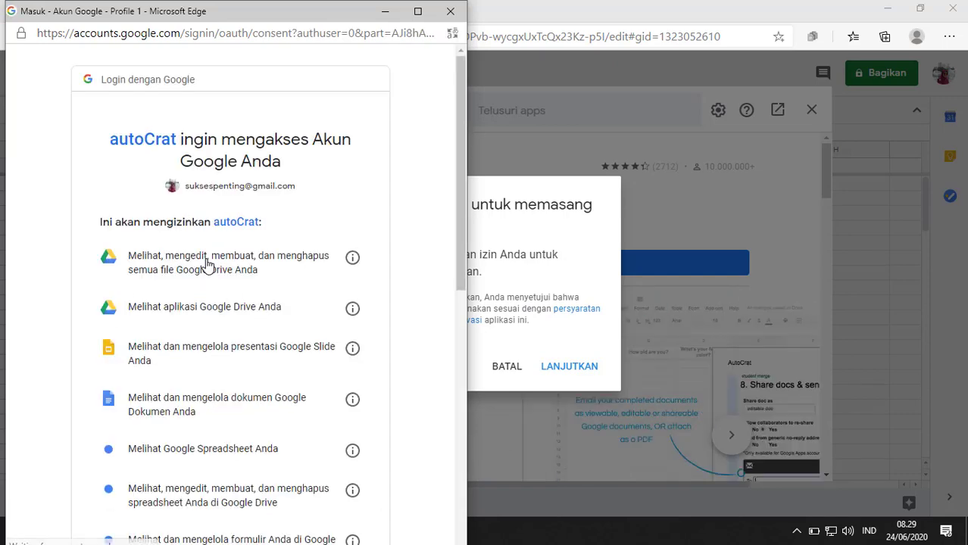
pyautogui.scroll(-2, 237, 261)
pyautogui.scroll(-2, 254, 277)
pyautogui.scroll(-3, 253, 282)
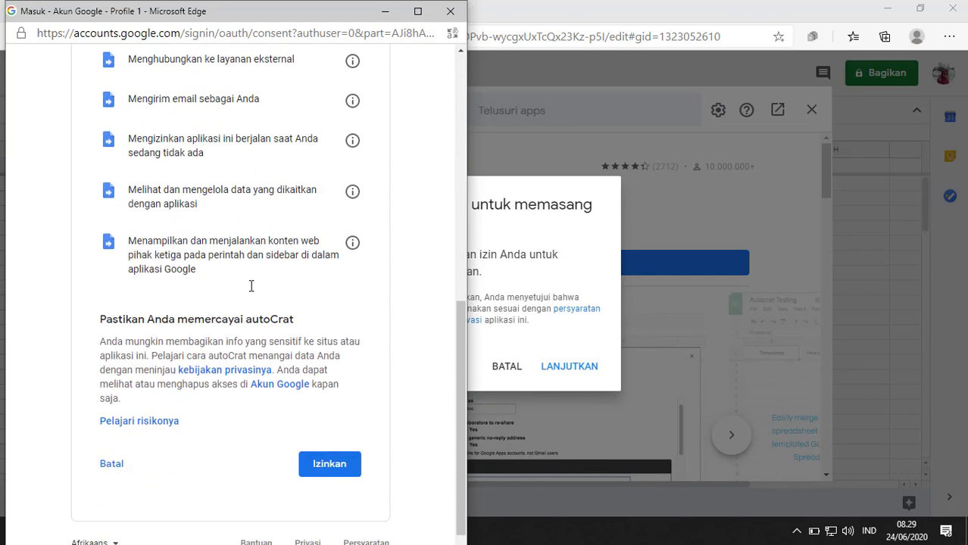
pyautogui.click(321, 450)
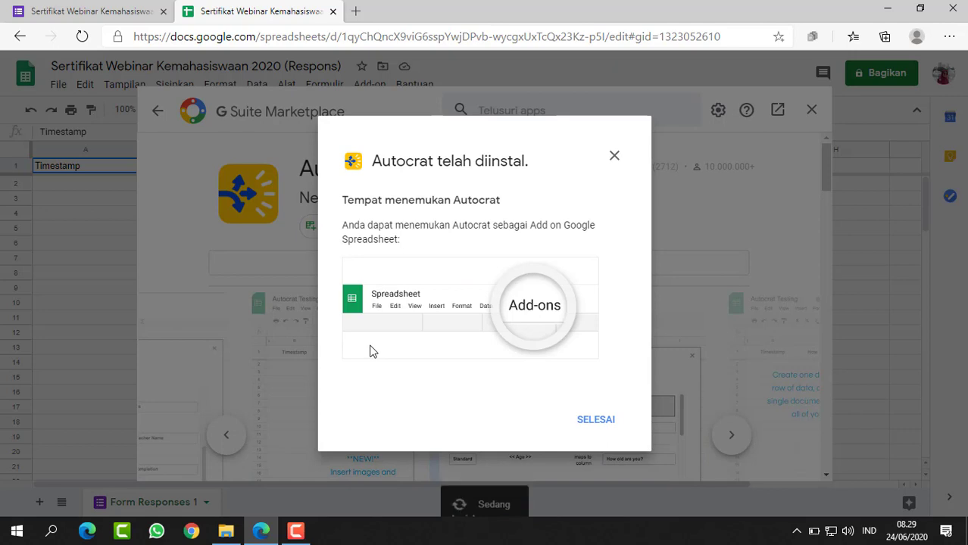
pyautogui.click(591, 424)
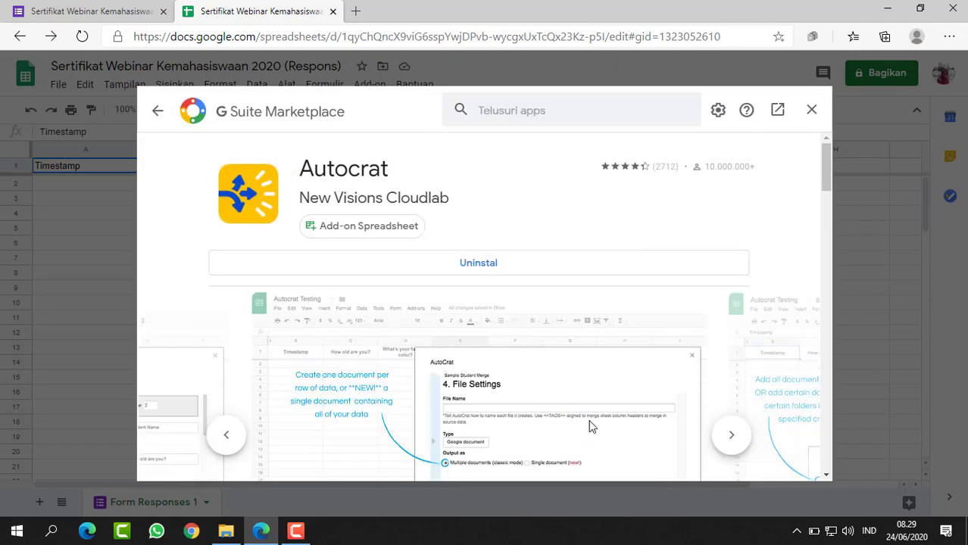
# Step: Close the add-on marketplace and launch Autocrat from the add-ons menu
pyautogui.click(811, 111)
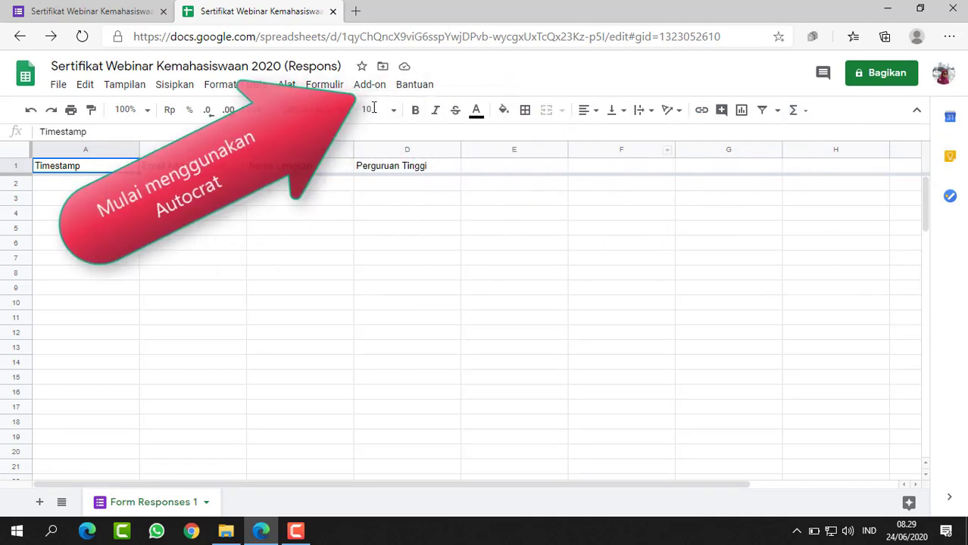
pyautogui.click(369, 85)
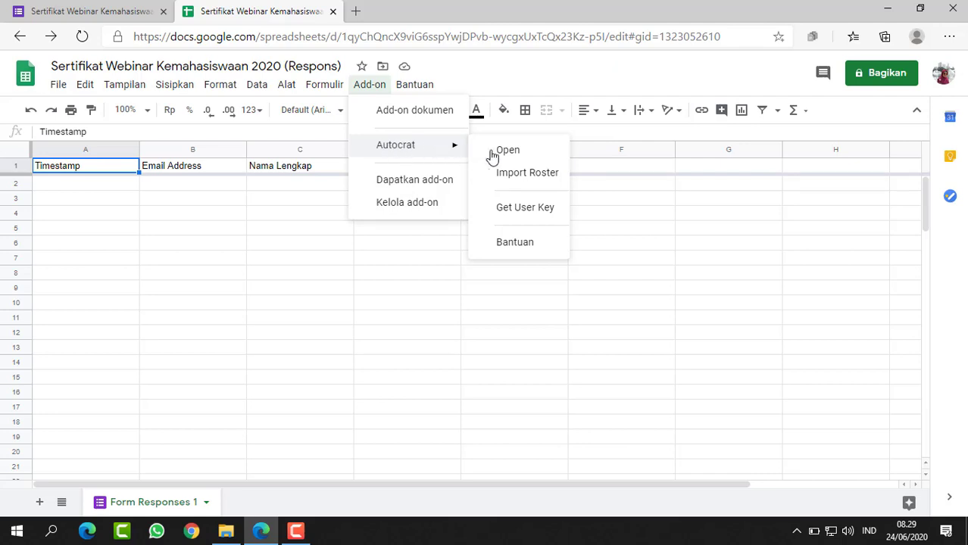
pyautogui.click(508, 153)
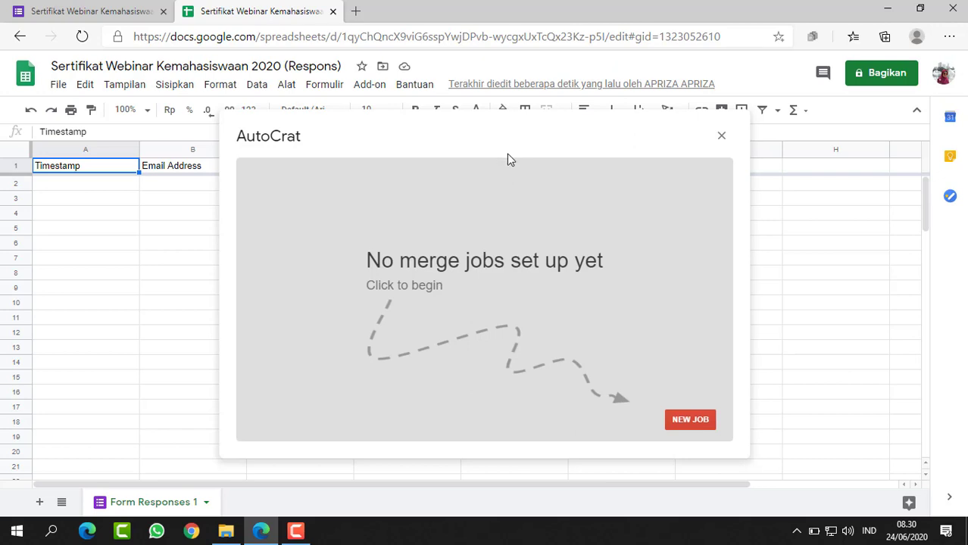
# Step: Create a new merge job named 'Sertifikat Webinar Kemahasiswaan 2020' and advance to template selection
pyautogui.click(680, 426)
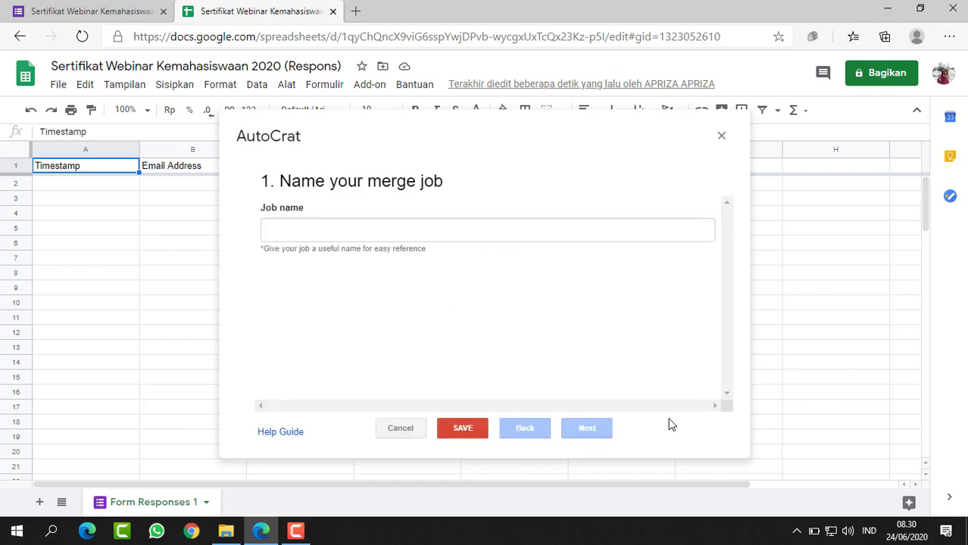
pyautogui.click(358, 228)
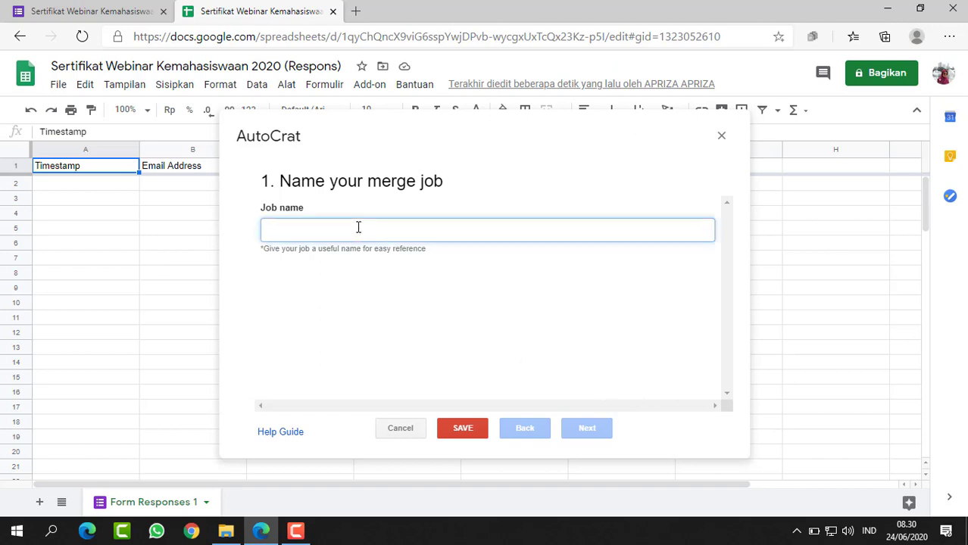
pyautogui.write('S')
pyautogui.write('ert')
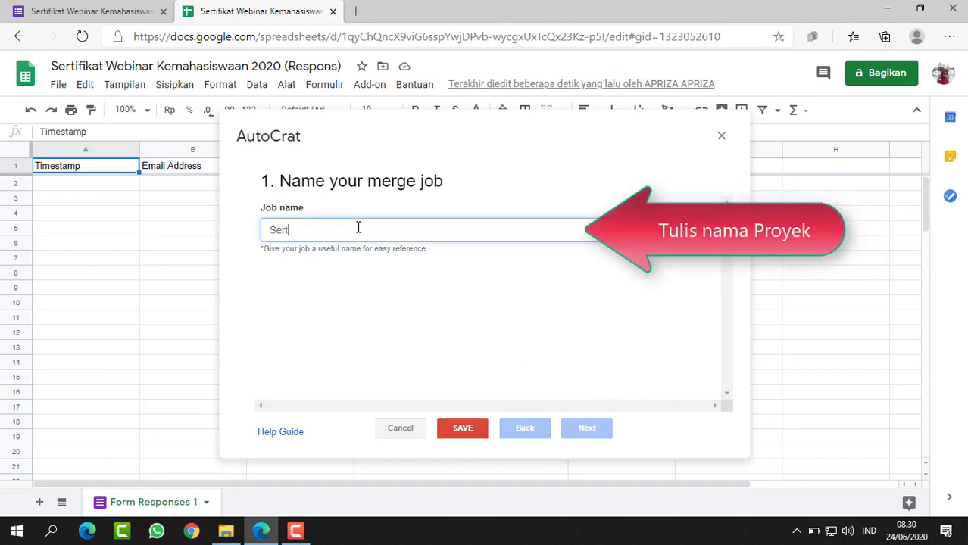
pyautogui.write(' Webinar Kemah')
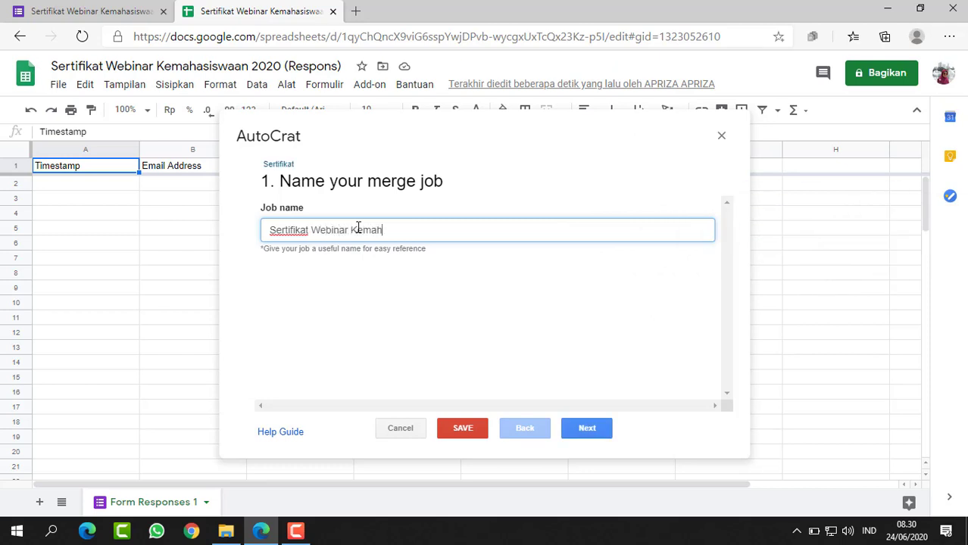
pyautogui.write('siswaan 2020')
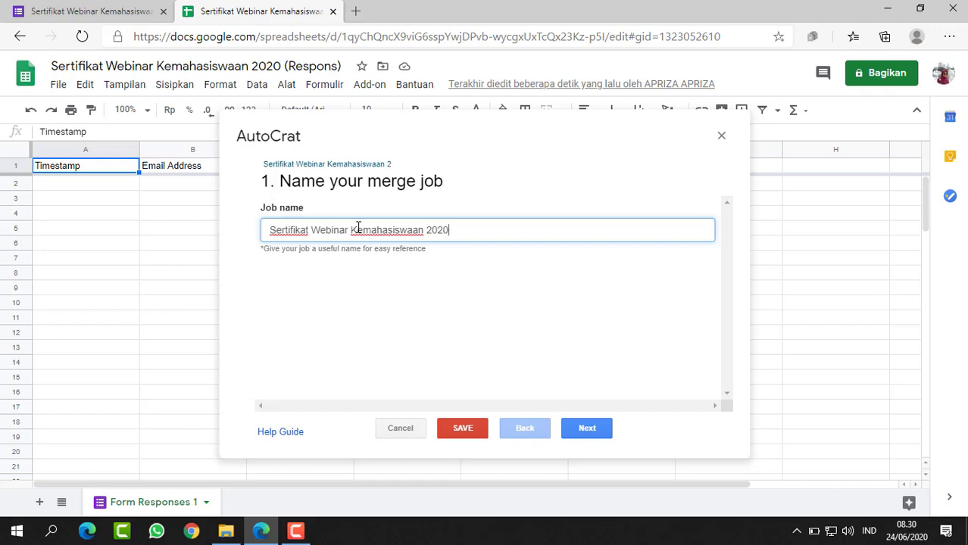
pyautogui.click(583, 428)
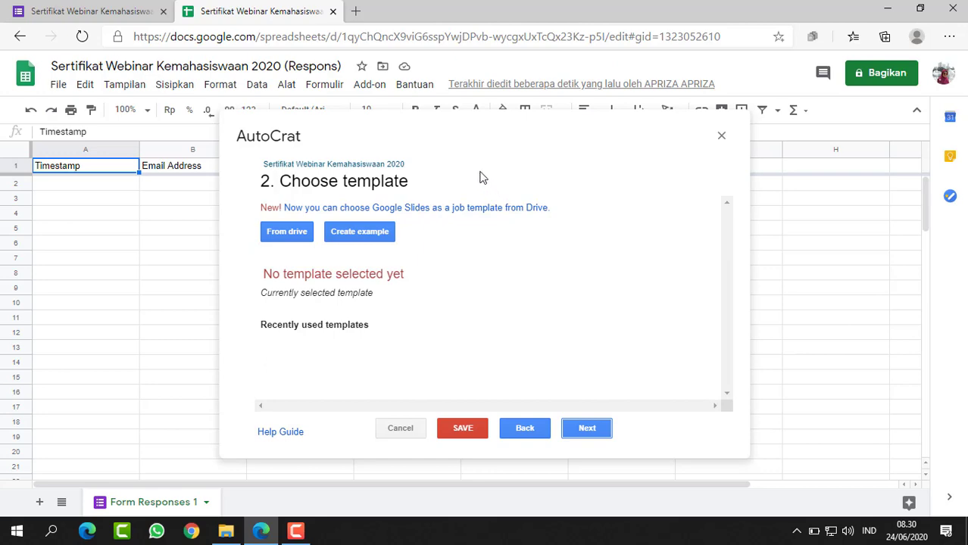
# Step: Search 'google drive' in a new Edge tab and open Google Drive from the results
pyautogui.click(358, 12)
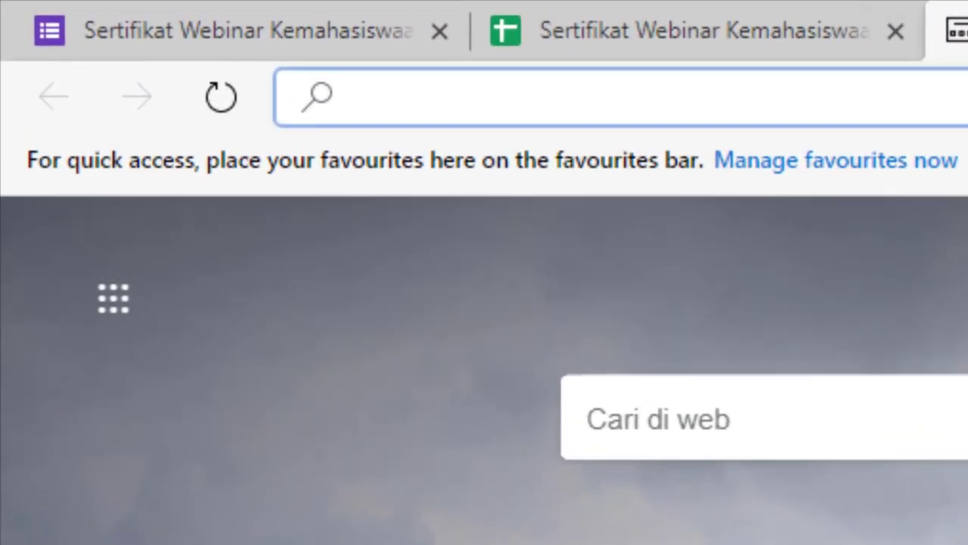
pyautogui.write('google ')
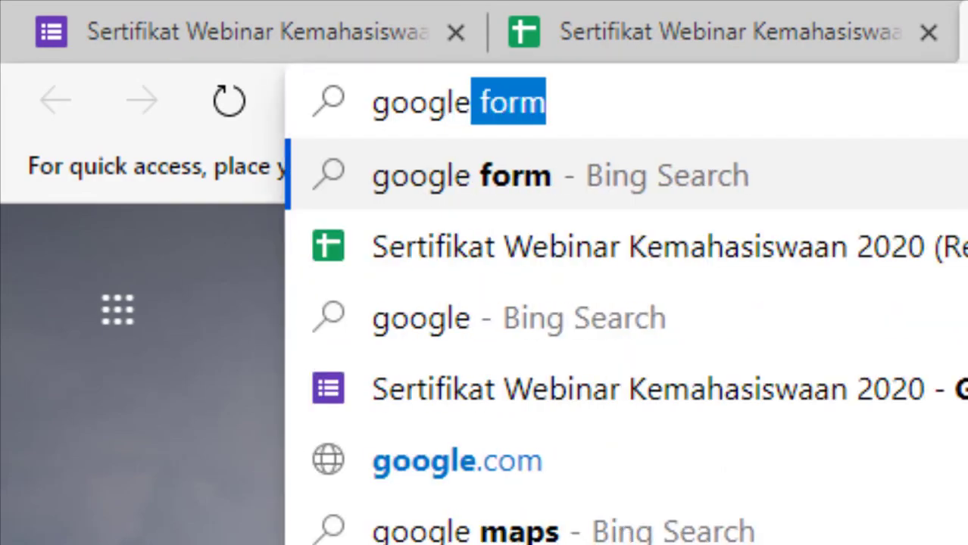
pyautogui.write('drive')
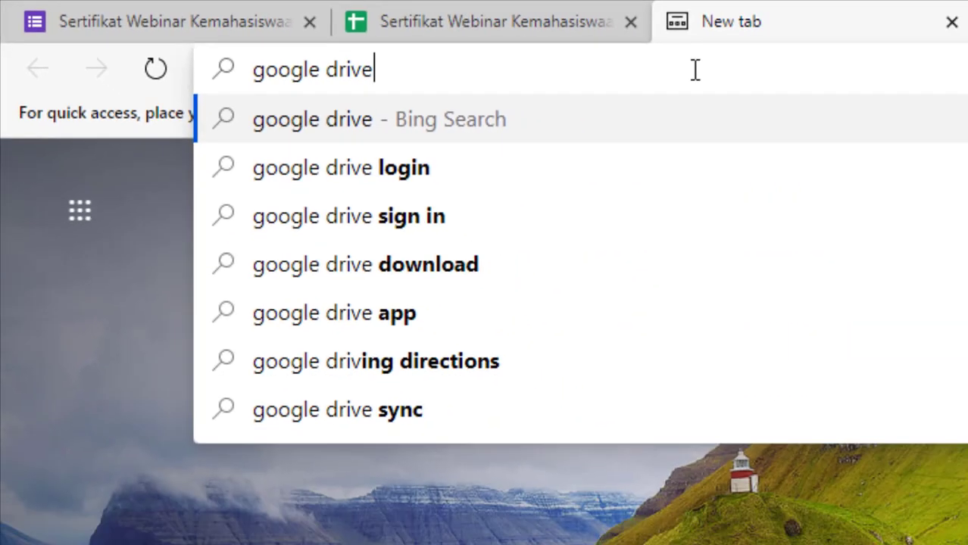
pyautogui.press('Return')
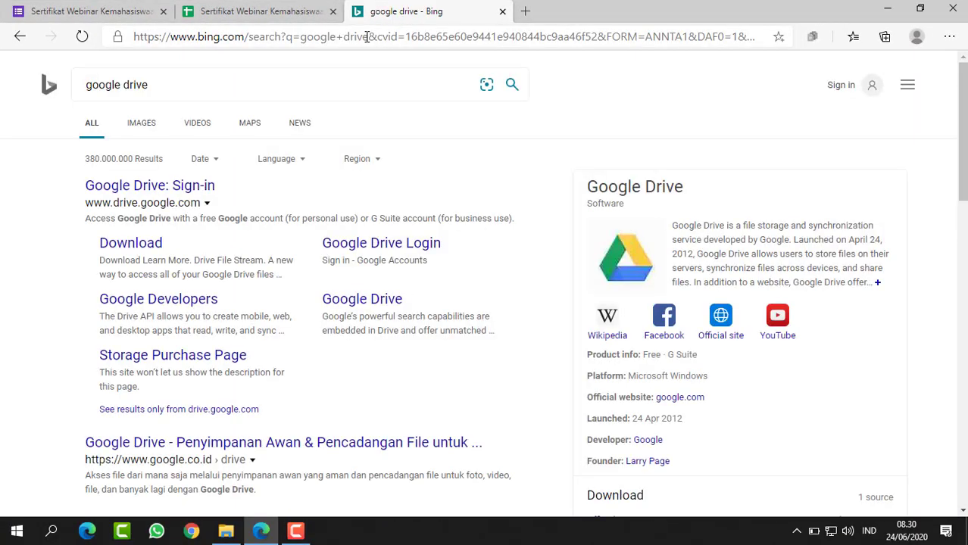
pyautogui.click(176, 190)
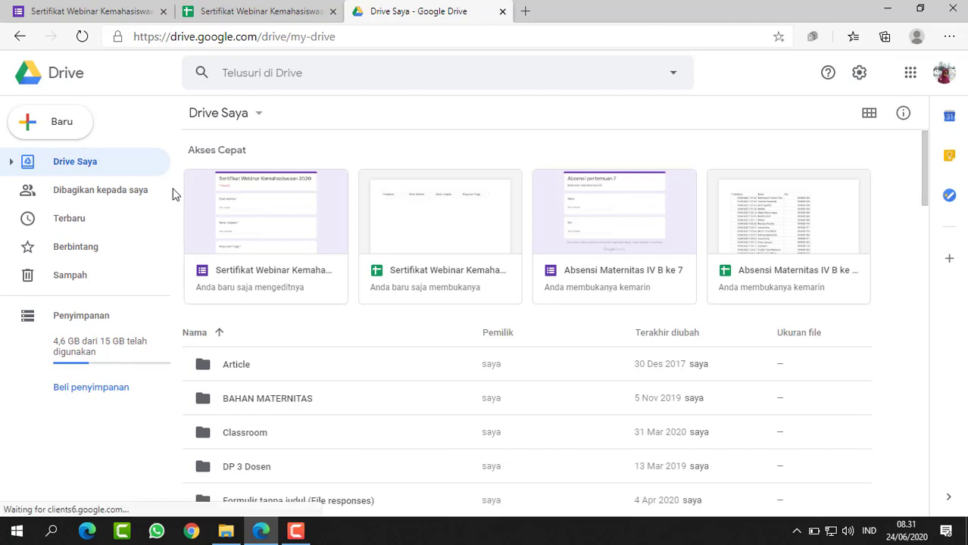
# Step: Create a new blank Google Slides presentation from Drive's Baru menu
pyautogui.click(52, 126)
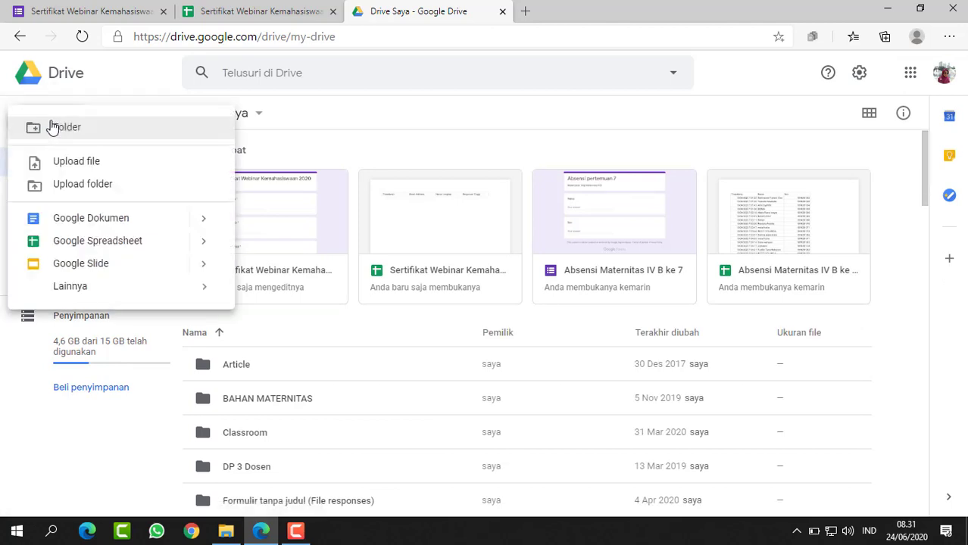
pyautogui.click(94, 264)
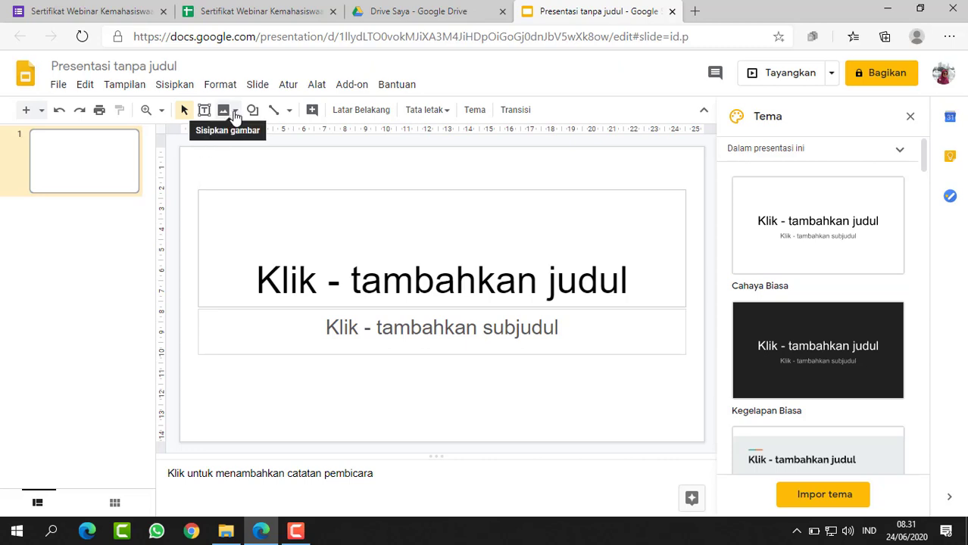
# Step: Set the slide background to the certificate design image uploaded from the Downloads folder
pyautogui.click(359, 112)
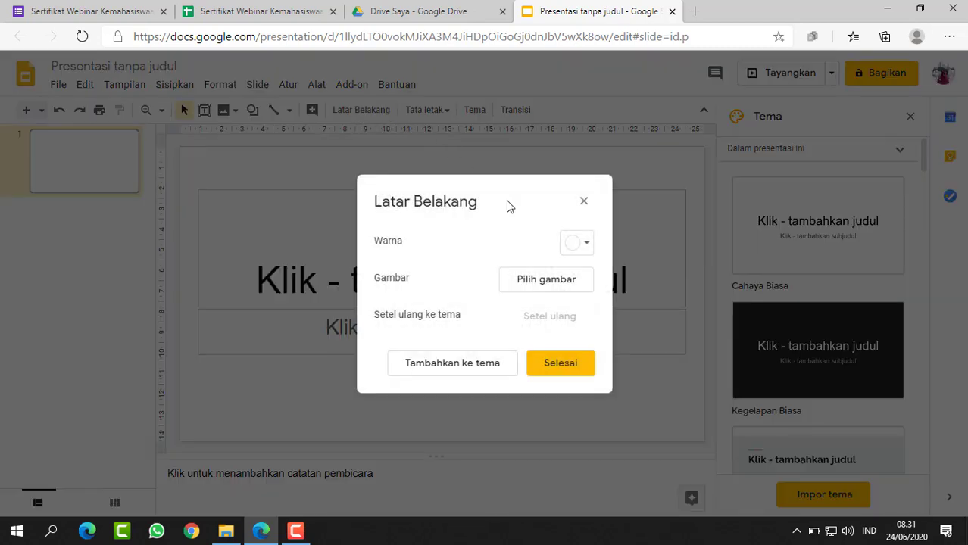
pyautogui.click(544, 279)
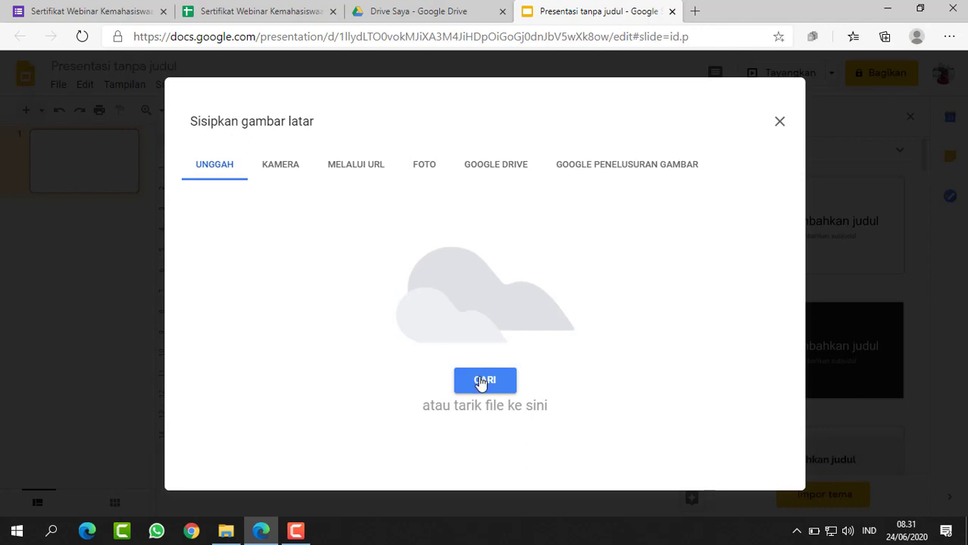
pyautogui.click(481, 381)
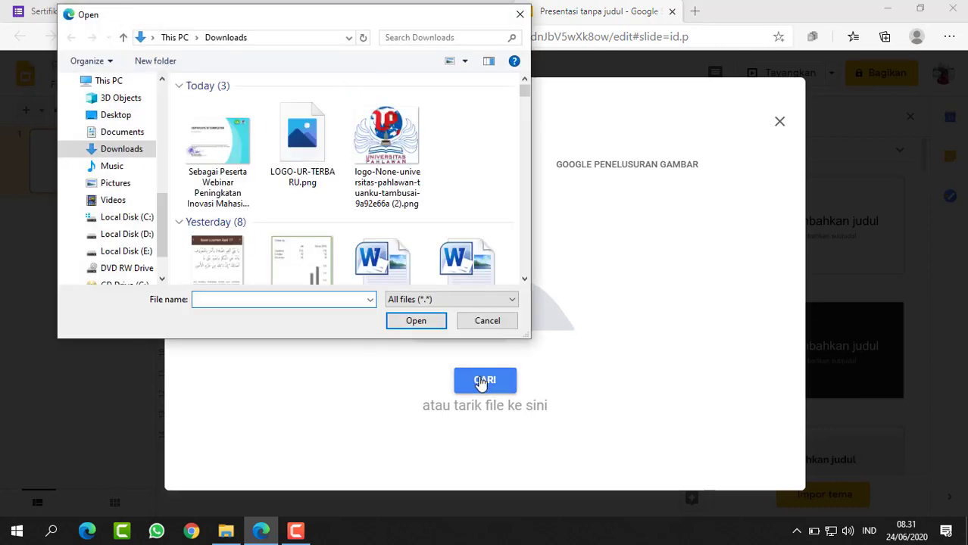
pyautogui.click(234, 149)
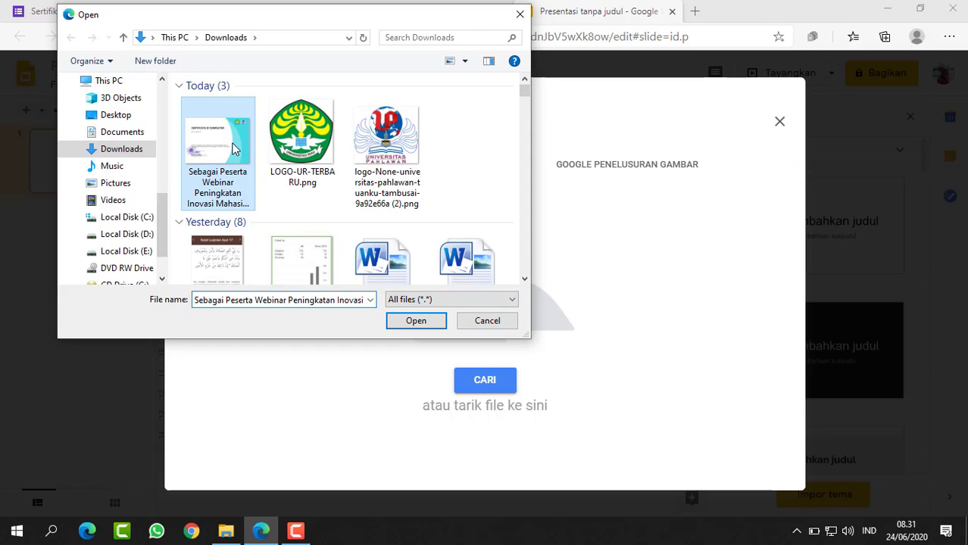
pyautogui.click(414, 322)
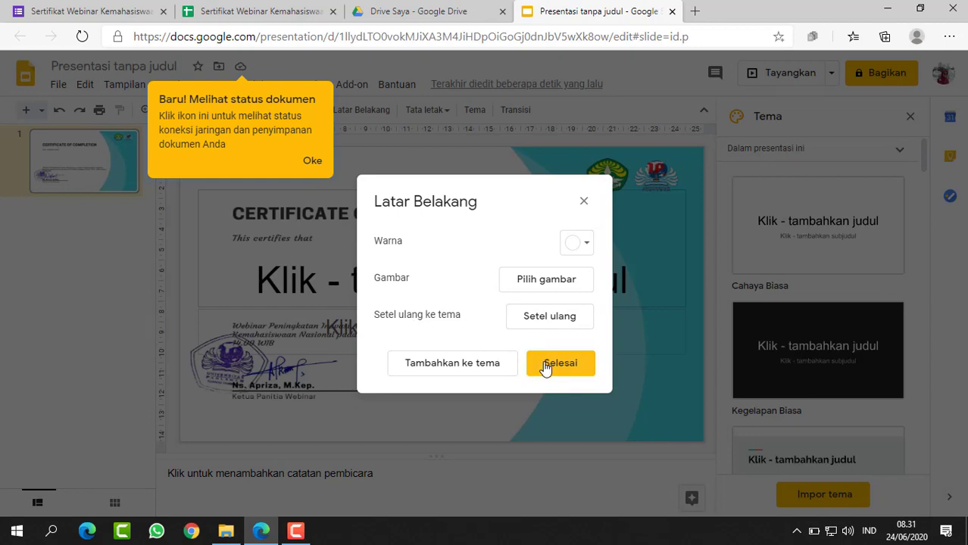
pyautogui.click(545, 367)
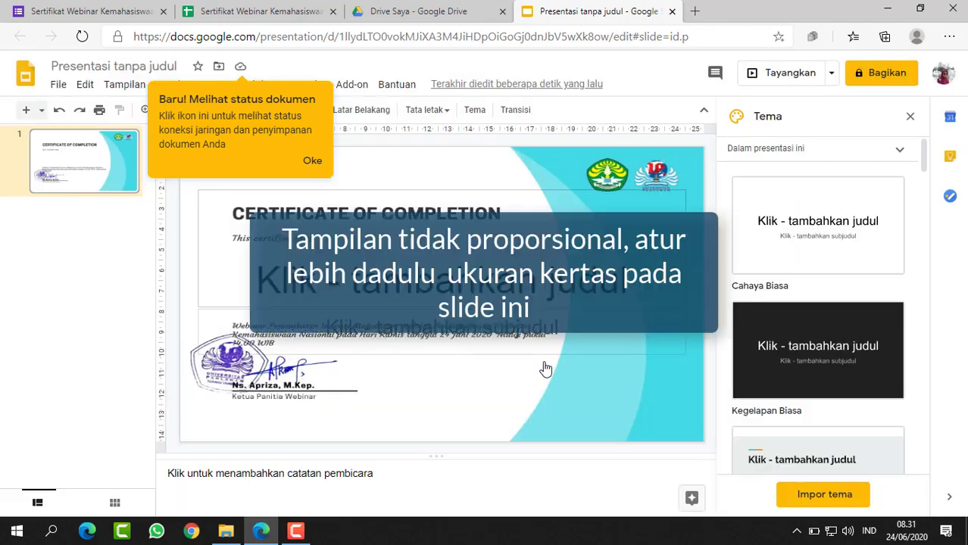
# Step: Dismiss the status tip and set a custom 29 × 21 cm page size in Penataan halaman
pyautogui.click(314, 161)
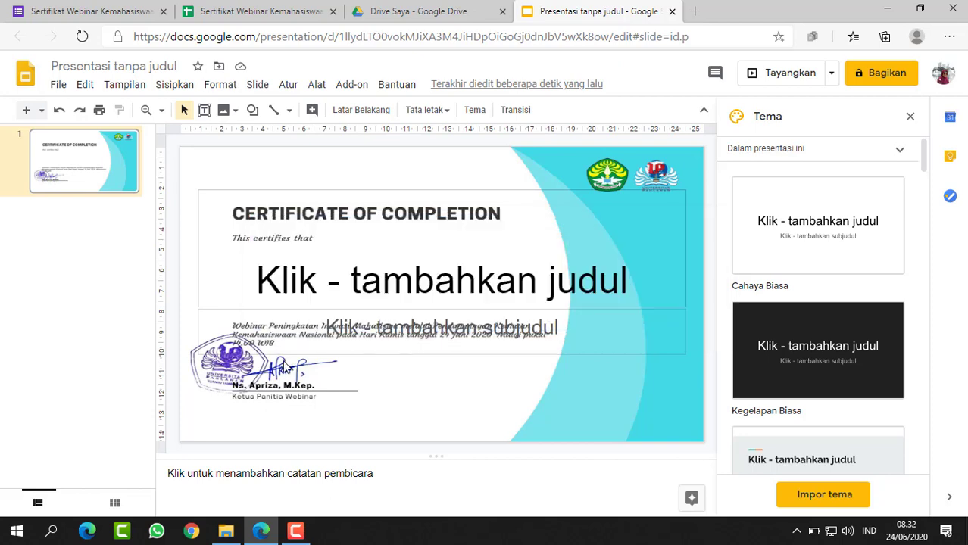
pyautogui.click(58, 85)
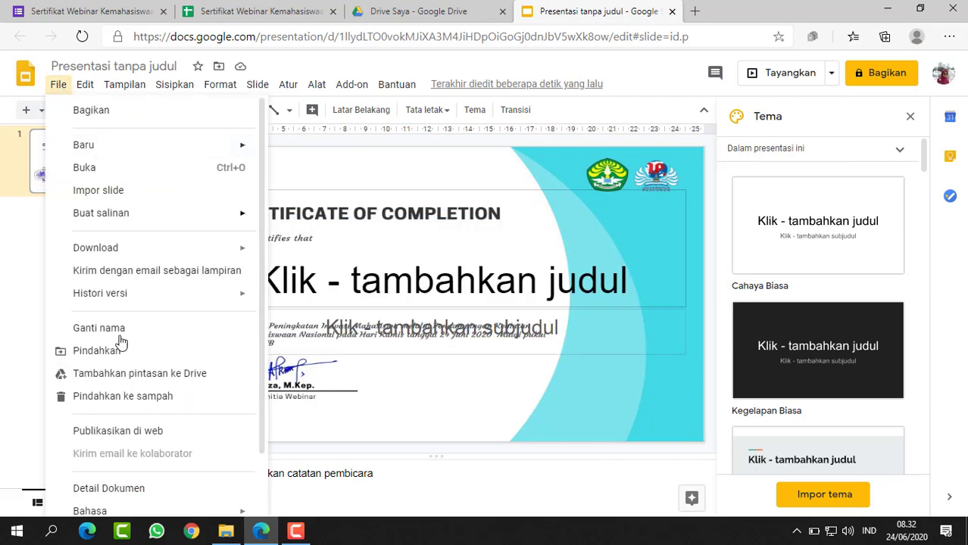
pyautogui.scroll(-2, 98, 452)
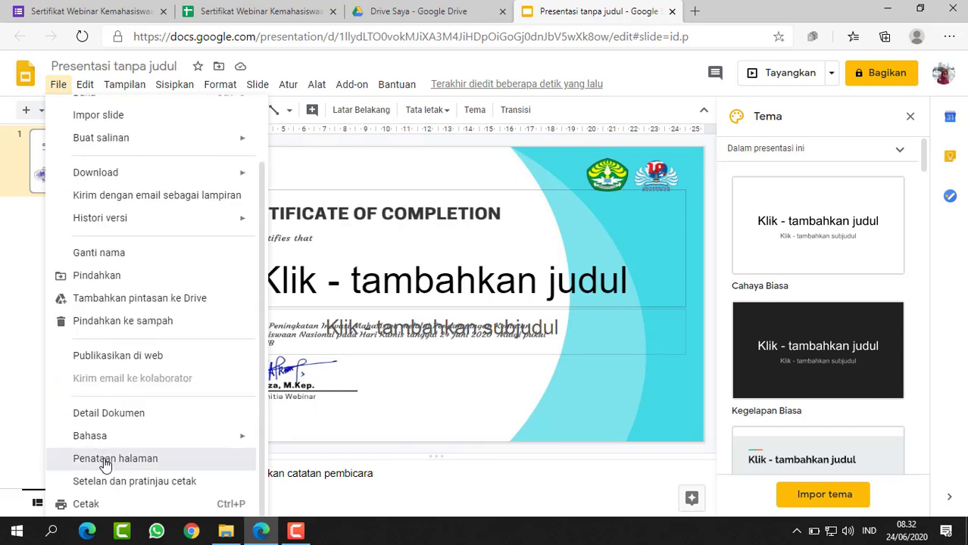
pyautogui.click(106, 461)
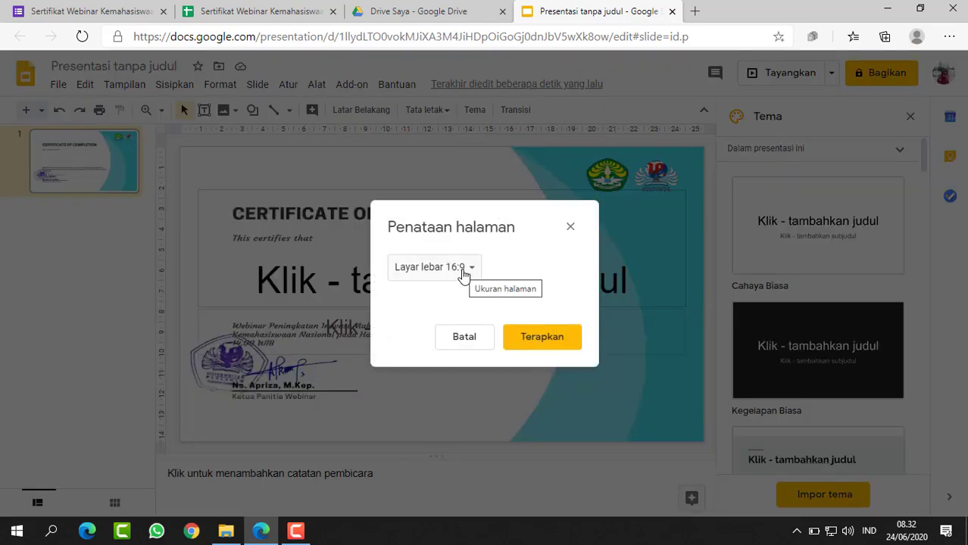
pyautogui.click(463, 274)
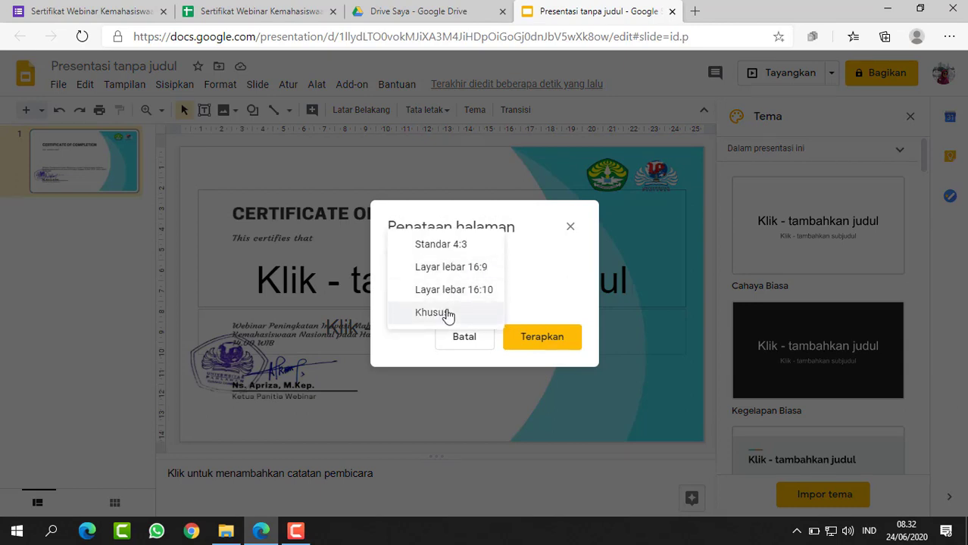
pyautogui.click(448, 314)
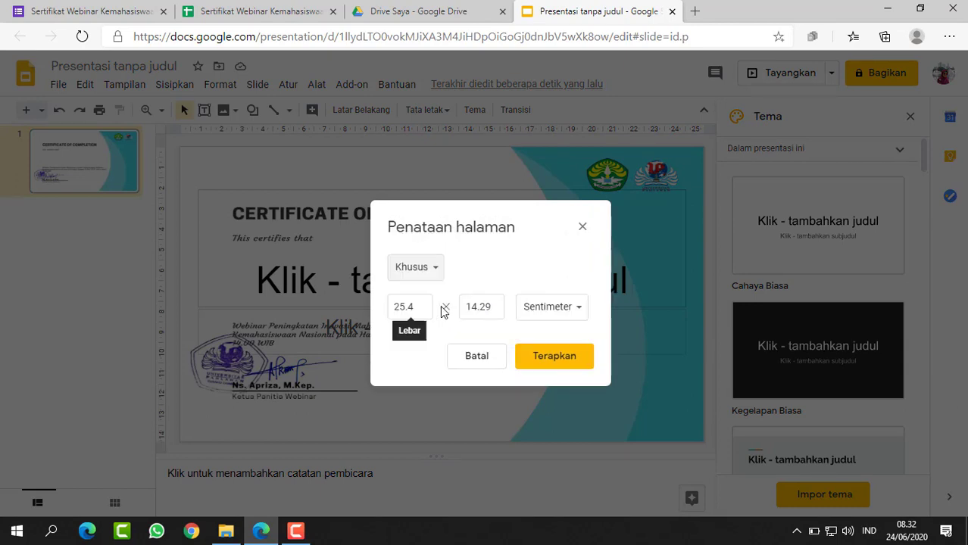
pyautogui.moveTo(428, 307); pyautogui.dragTo(393, 318)
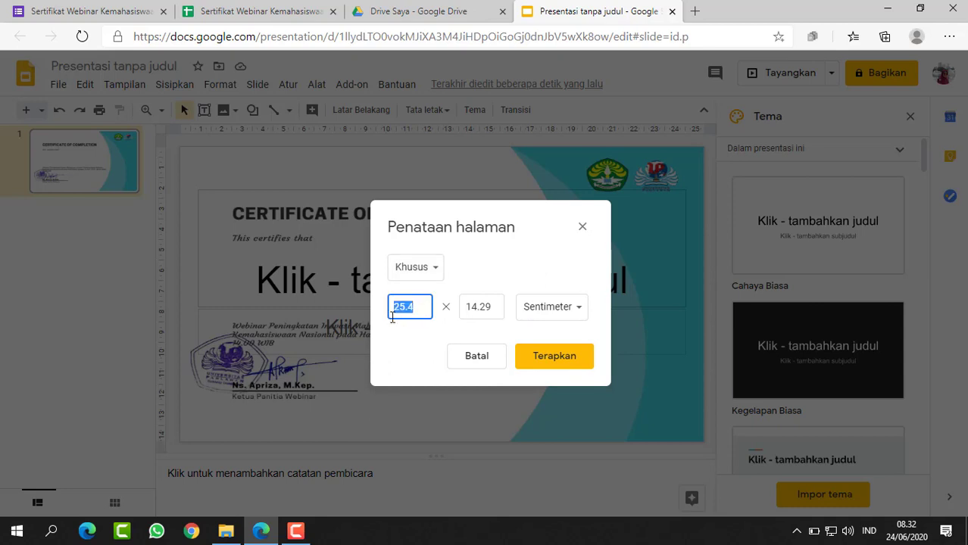
pyautogui.write('29')
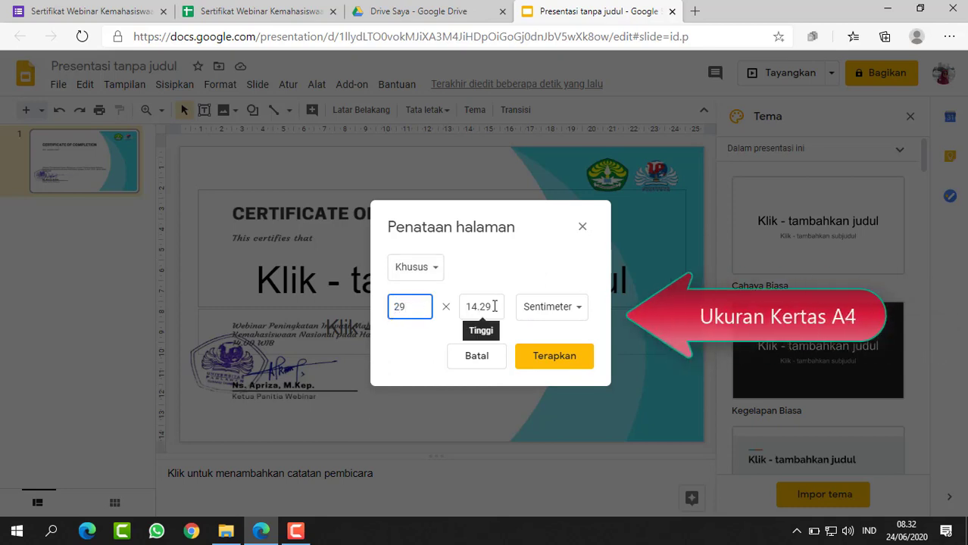
pyautogui.moveTo(494, 305); pyautogui.dragTo(468, 312)
pyautogui.write('2')
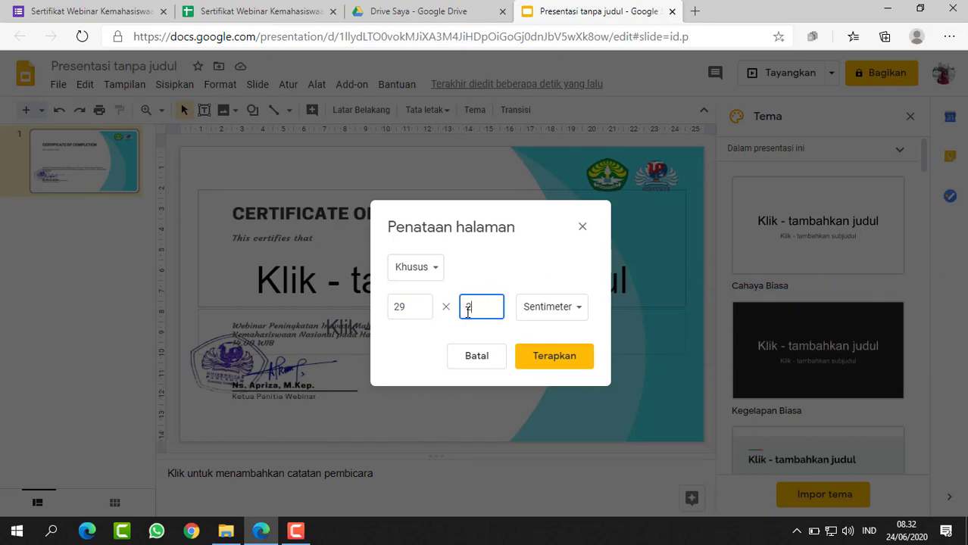
pyautogui.write('1')
pyautogui.click(539, 358)
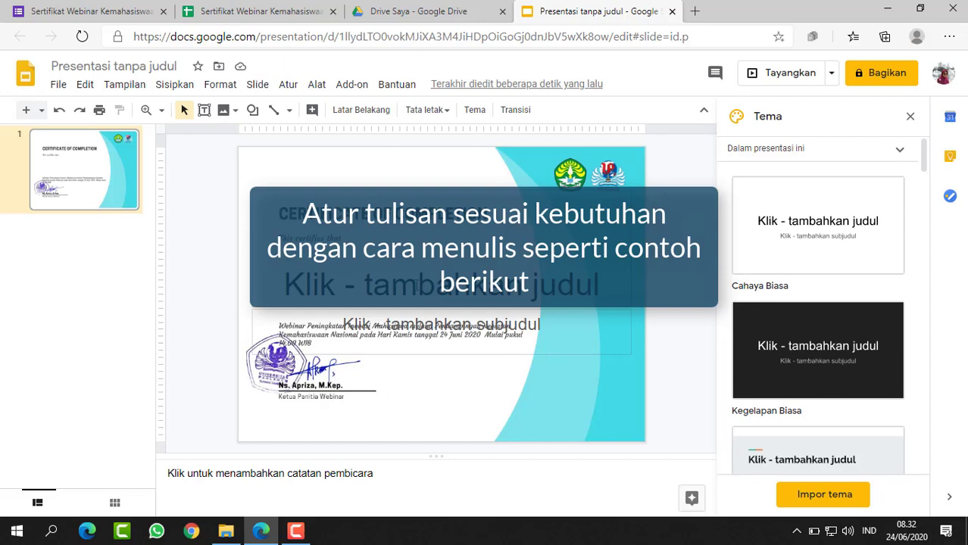
# Step: Type '<<Nama Lengkap' into the title box and shrink the box from the top and left
pyautogui.click(416, 285)
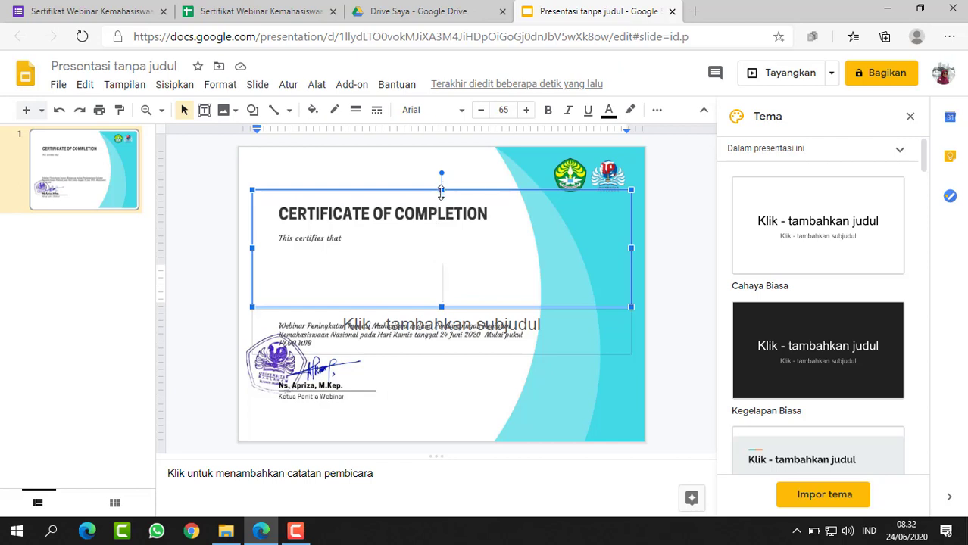
pyautogui.write('<<N')
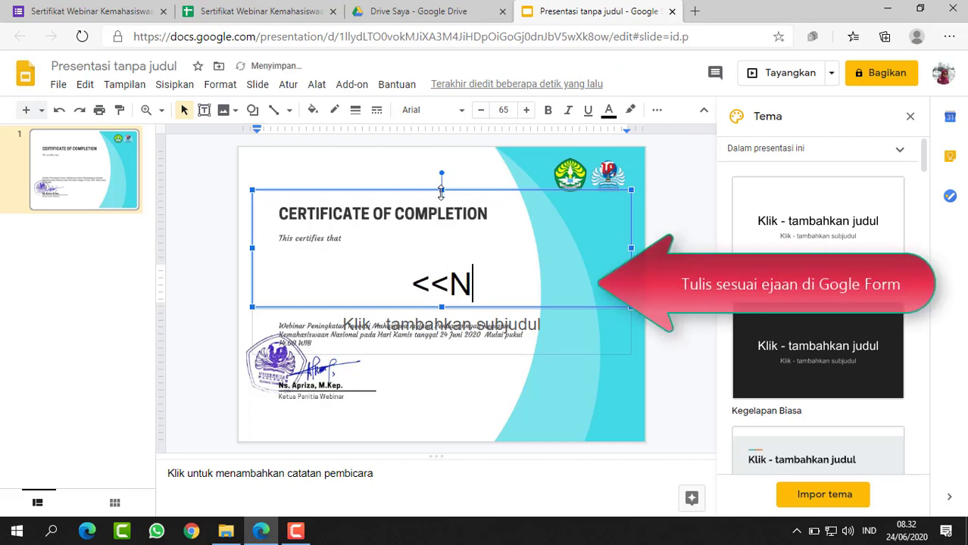
pyautogui.write('ama L')
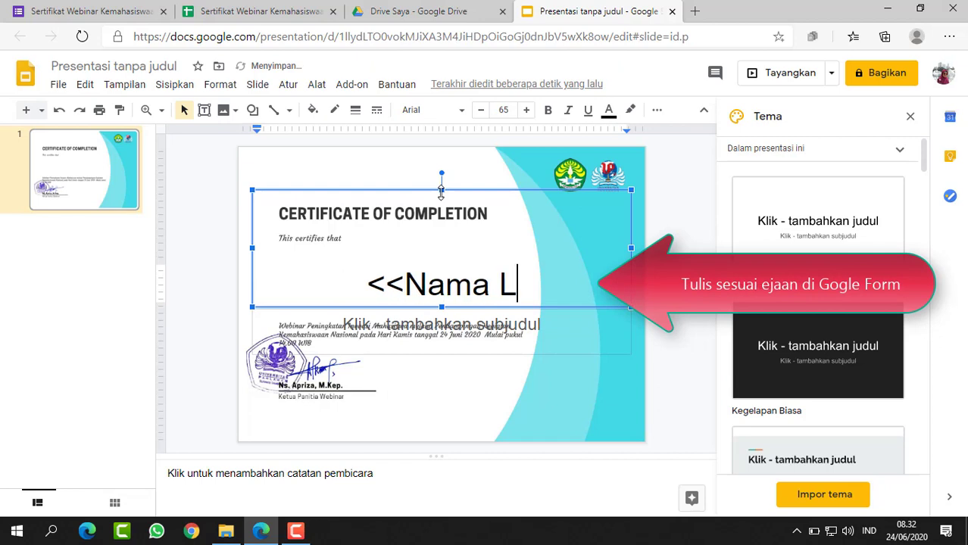
pyautogui.write('engkap')
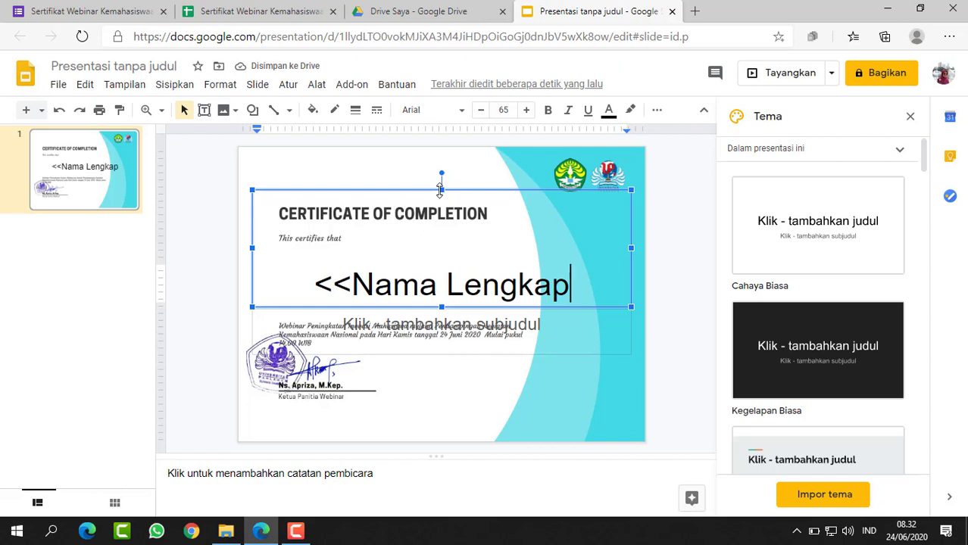
pyautogui.moveTo(440, 189); pyautogui.dragTo(433, 248)
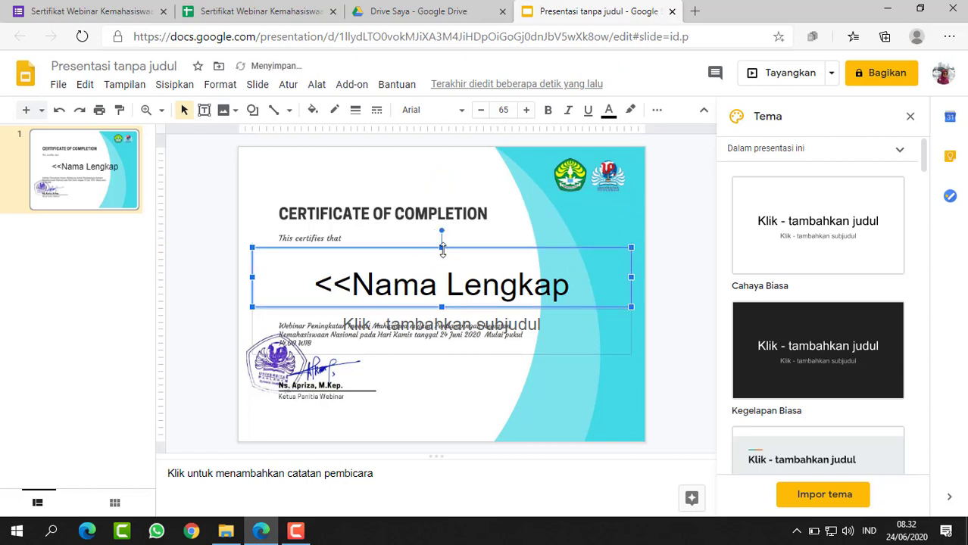
pyautogui.moveTo(442, 248); pyautogui.dragTo(437, 266)
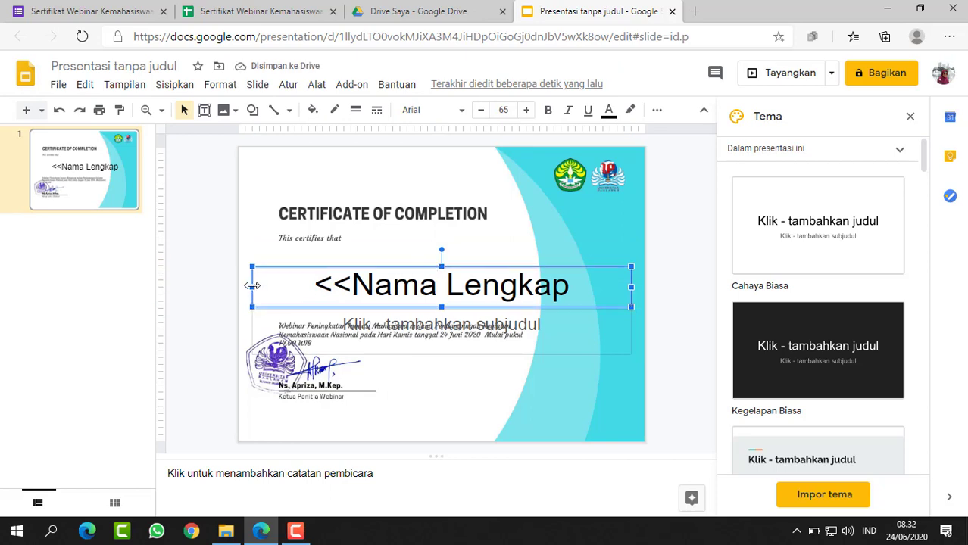
pyautogui.moveTo(269, 283); pyautogui.dragTo(296, 283)
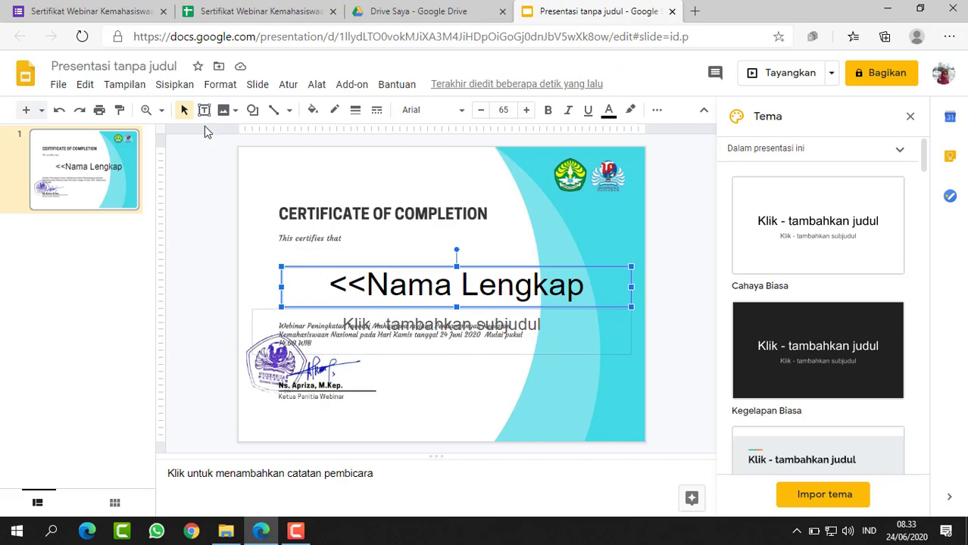
# Step: Append '>>' to the name placeholder so it reads '<<Nama Lengkap>>'
pyautogui.click(205, 114)
pyautogui.click(333, 282)
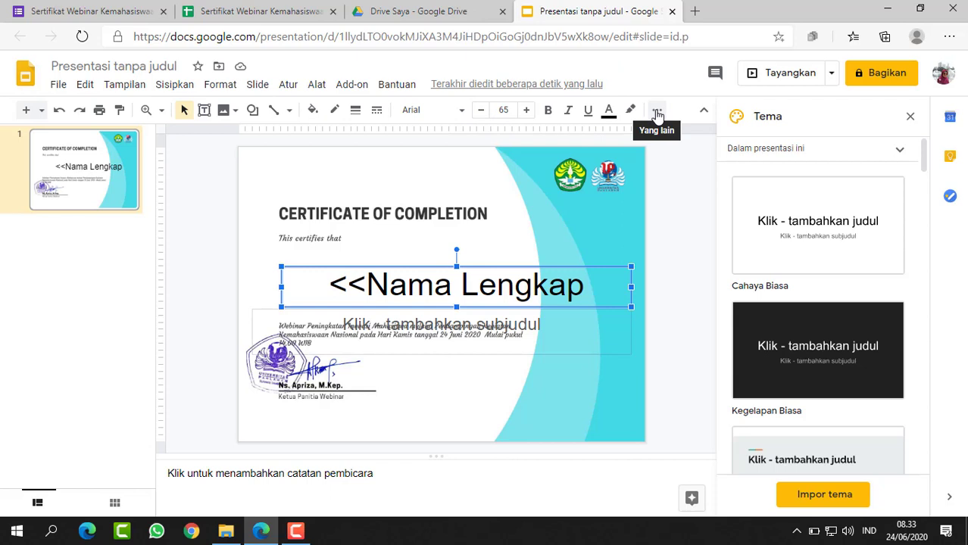
pyautogui.click(657, 112)
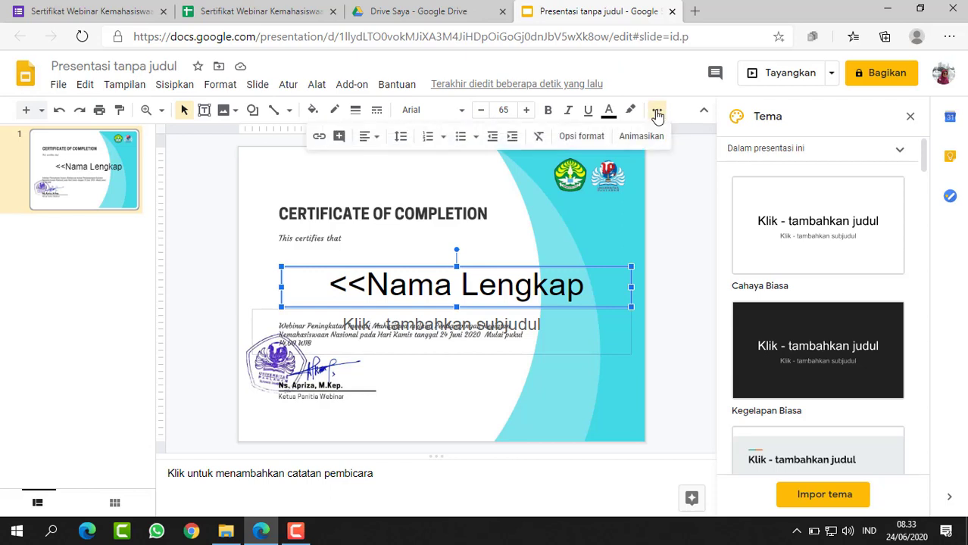
pyautogui.click(324, 270)
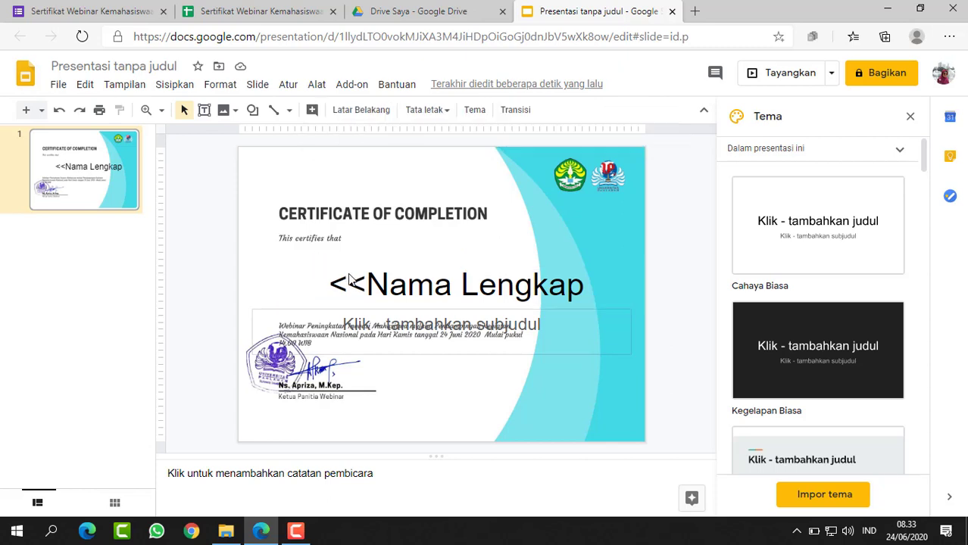
pyautogui.click(390, 285)
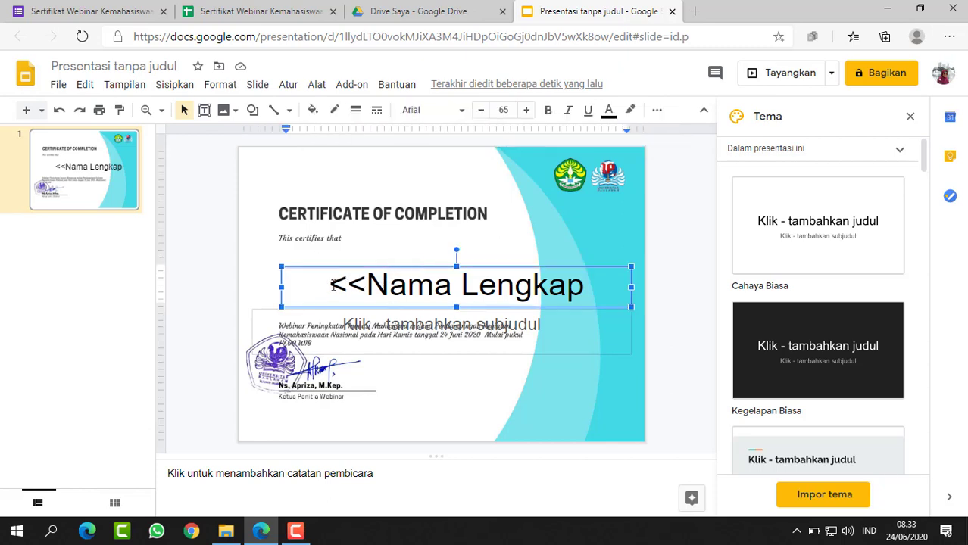
pyautogui.click(595, 287)
pyautogui.write('>>')
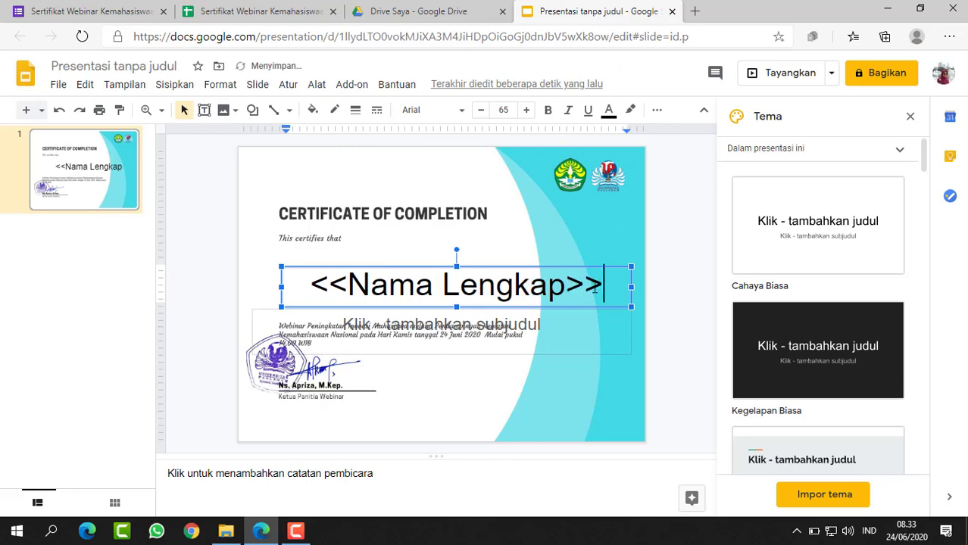
# Step: Left-align the '<<Nama Lengkap>>' text using the More menu's alignment options
pyautogui.click(656, 111)
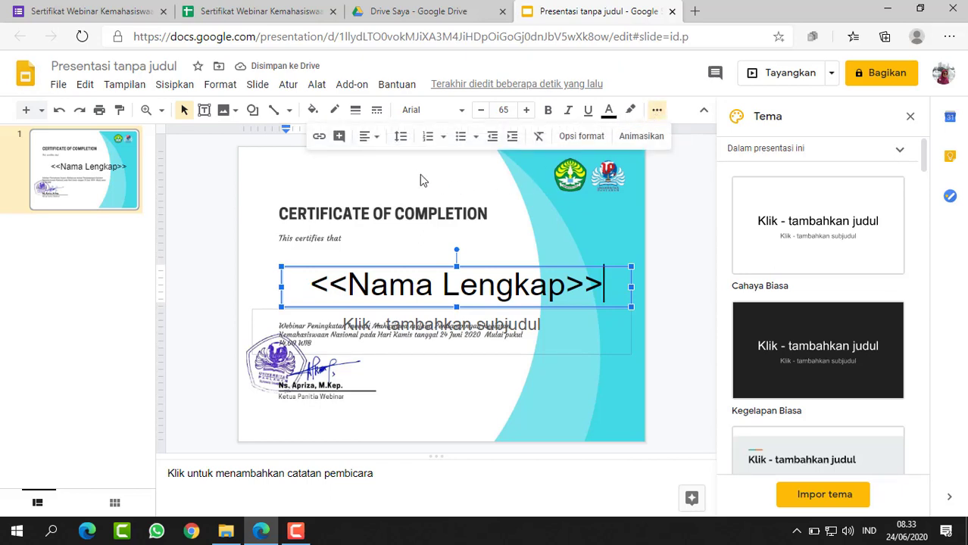
pyautogui.click(368, 136)
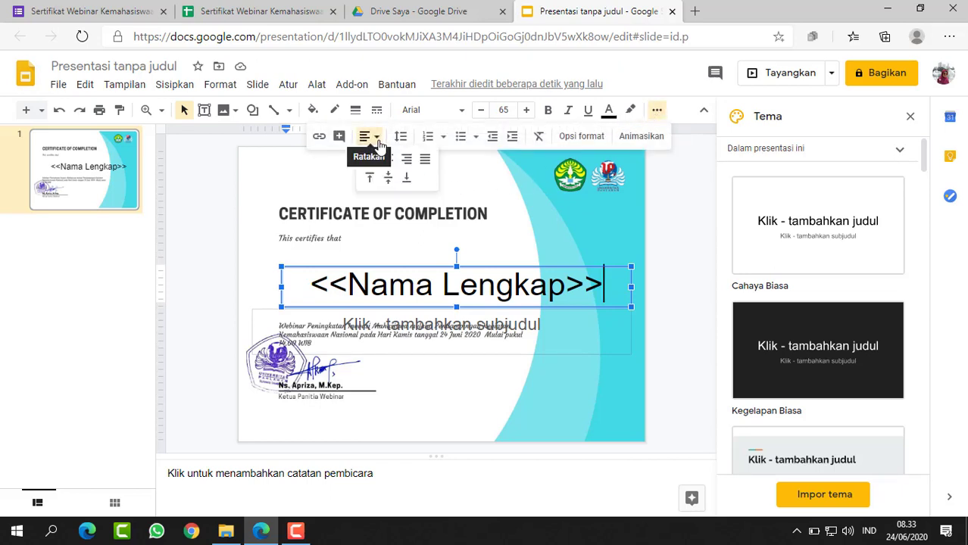
pyautogui.click(369, 158)
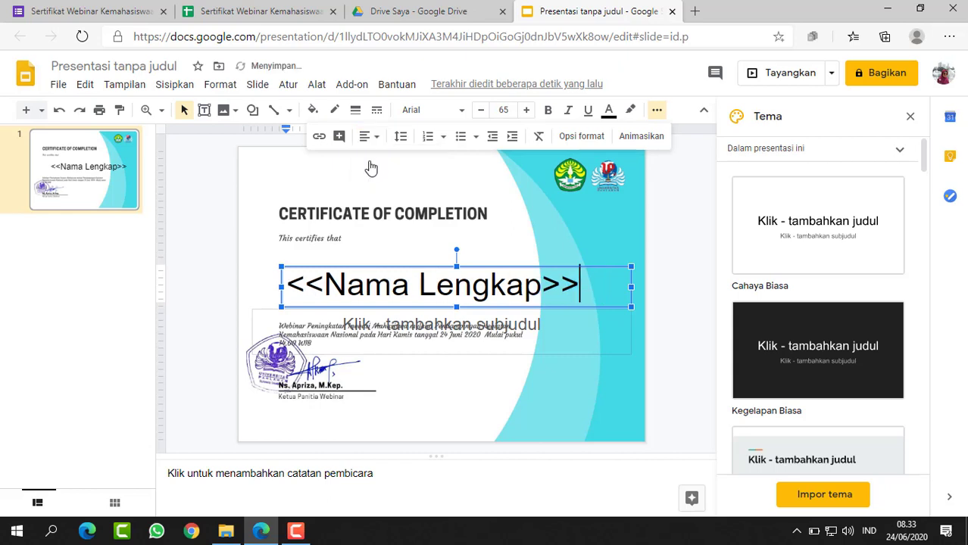
# Step: Raise the '<<Nama Lengkap>>' box beneath 'This certifies that' and shrink its text to 45 pt
pyautogui.moveTo(317, 266); pyautogui.dragTo(315, 250)
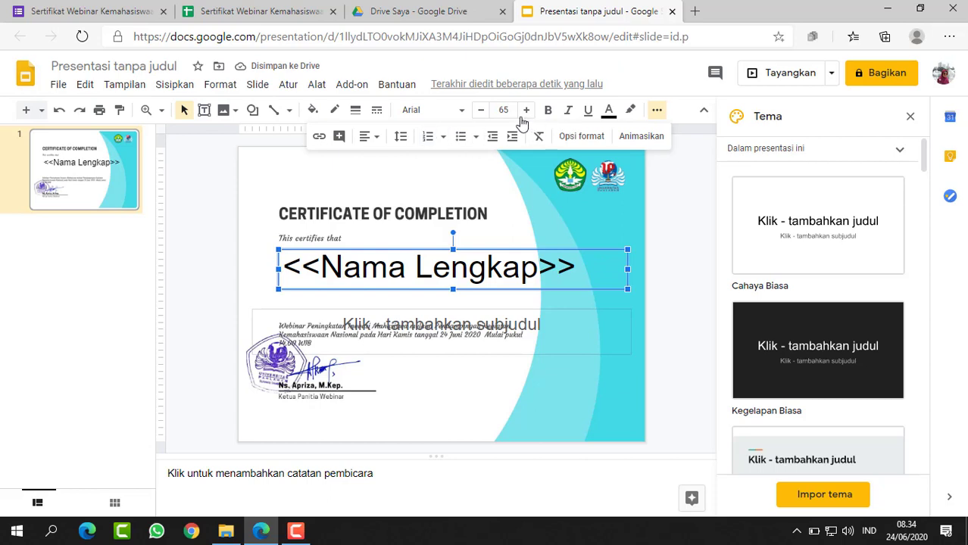
pyautogui.click(480, 114)
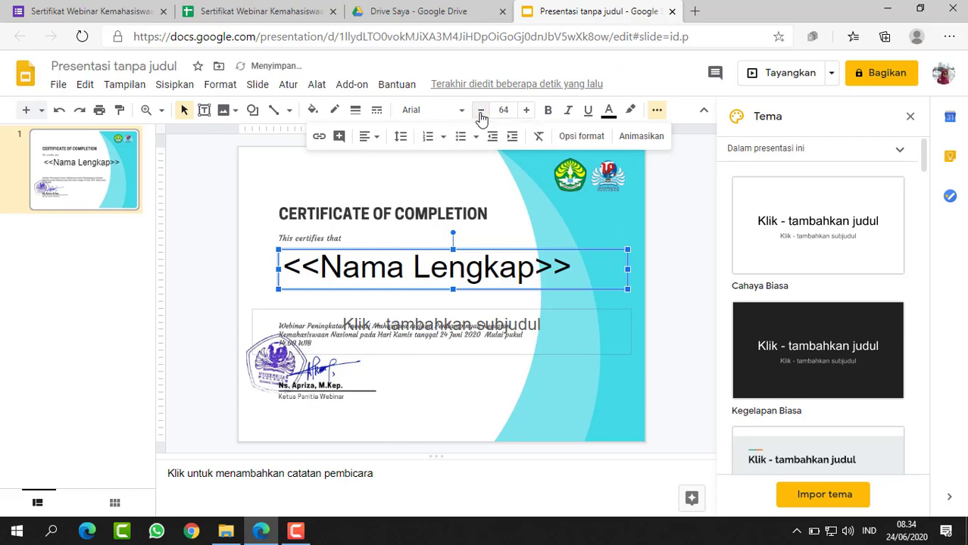
pyautogui.click(480, 113)
pyautogui.click(480, 113)
pyautogui.click(480, 114)
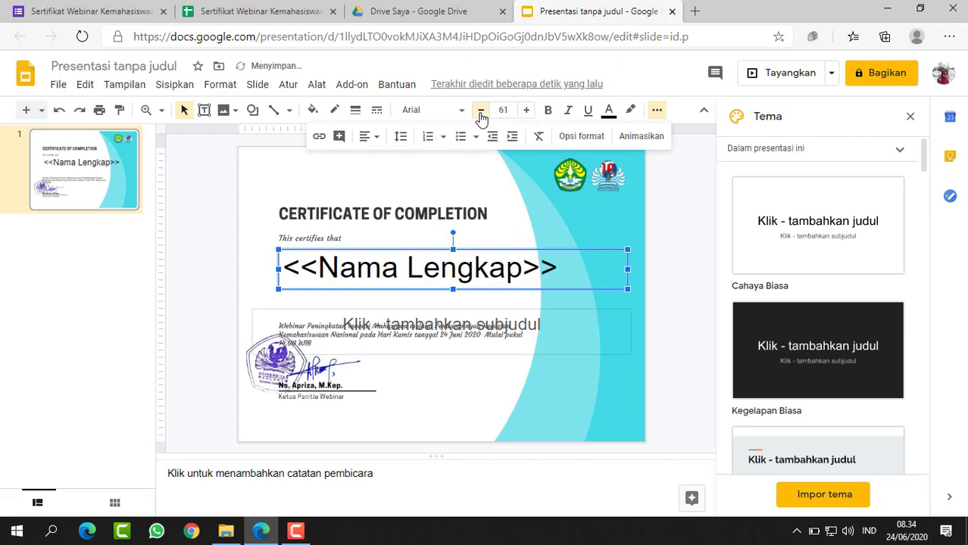
pyautogui.click(480, 113)
pyautogui.click(480, 113)
pyautogui.click(480, 113)
pyautogui.click(480, 114)
pyautogui.click(480, 113)
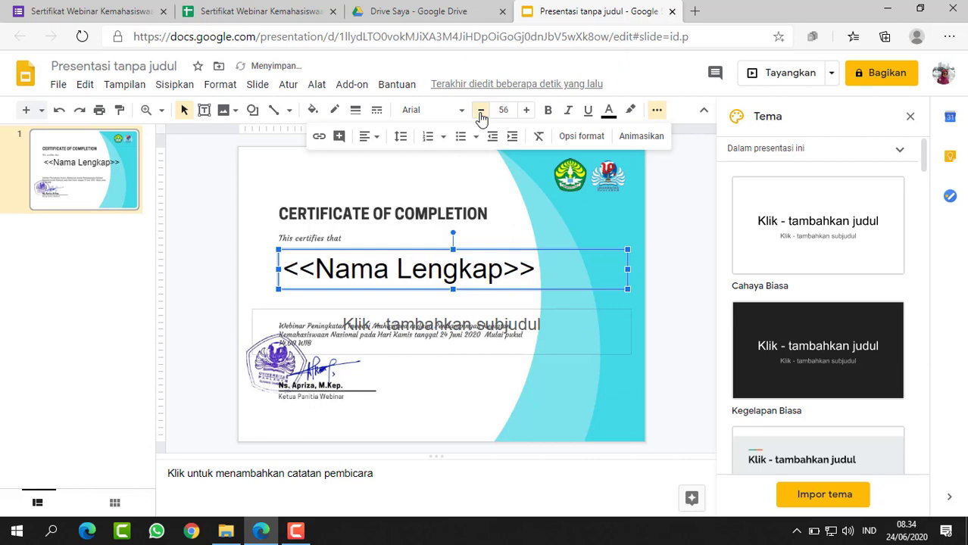
pyautogui.click(480, 114)
pyautogui.click(481, 113)
pyautogui.click(480, 114)
pyautogui.click(481, 114)
pyautogui.click(480, 114)
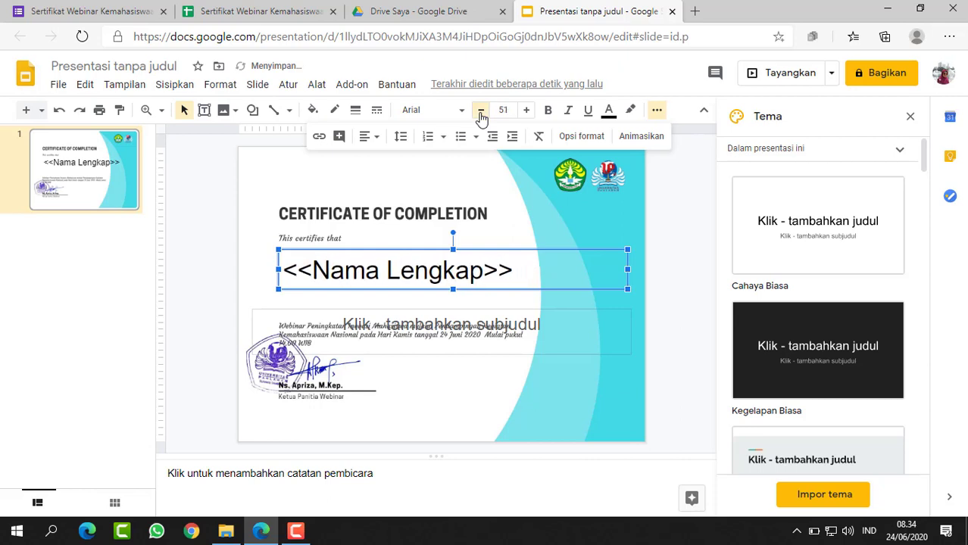
pyautogui.click(480, 113)
pyautogui.click(480, 113)
pyautogui.click(481, 114)
pyautogui.click(480, 113)
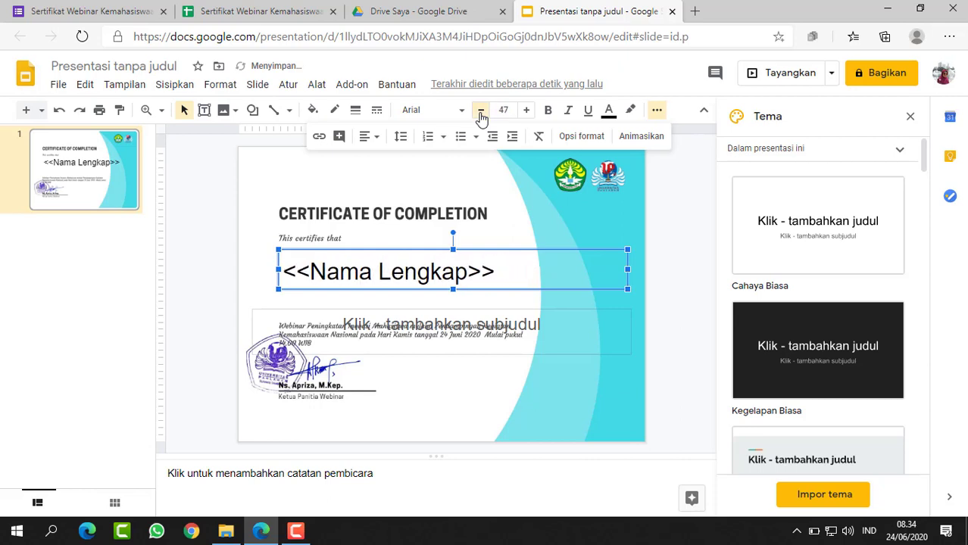
pyautogui.click(480, 113)
pyautogui.click(481, 114)
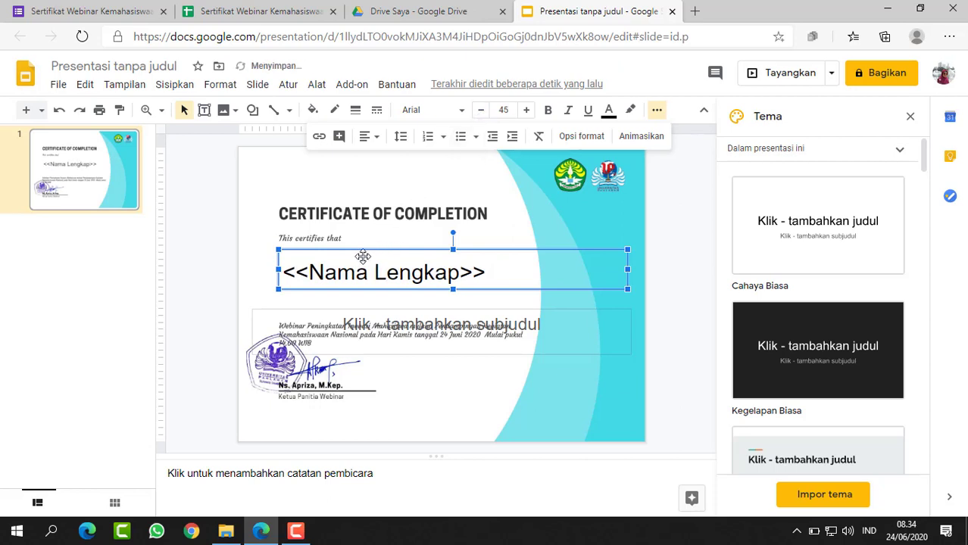
pyautogui.moveTo(362, 253); pyautogui.dragTo(361, 246)
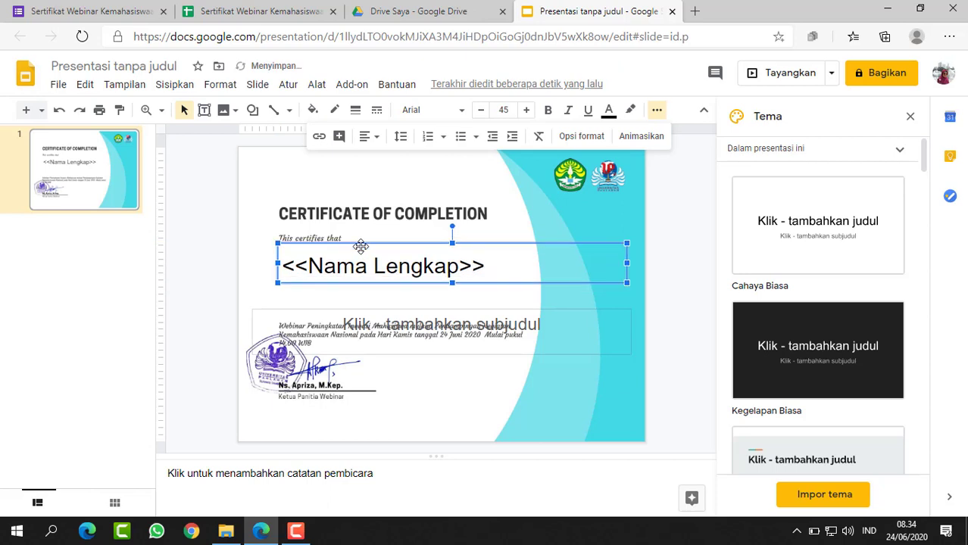
pyautogui.click(460, 111)
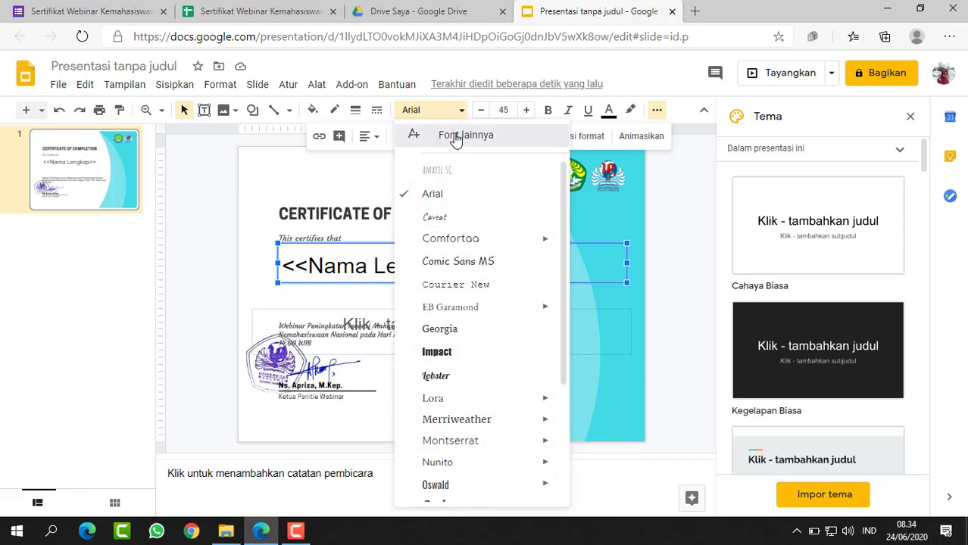
# Step: Apply the Satisfy font from the full font library to the '<<Nama Lengkap>>' placeholder
pyautogui.click(455, 138)
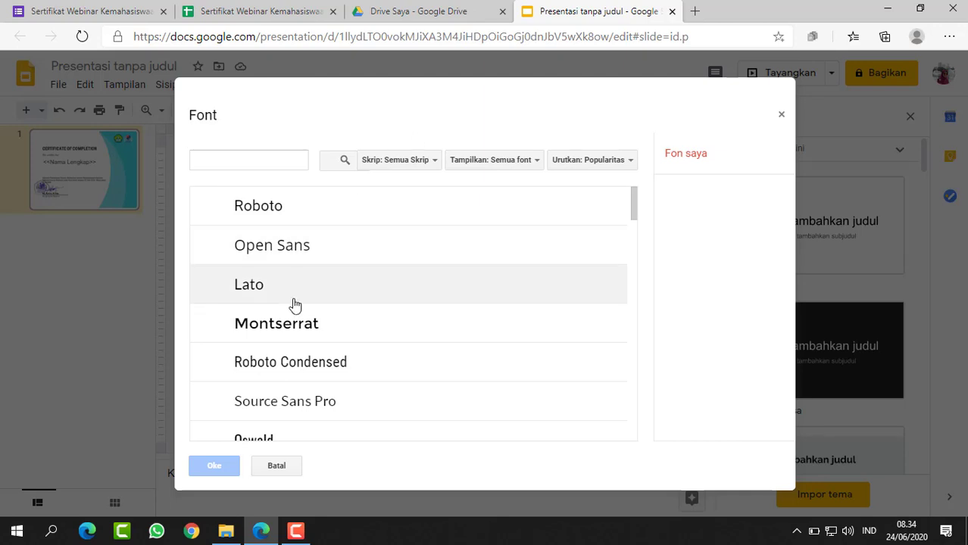
pyautogui.scroll(-1, 295, 314)
pyautogui.scroll(-1, 294, 322)
pyautogui.scroll(-1, 293, 328)
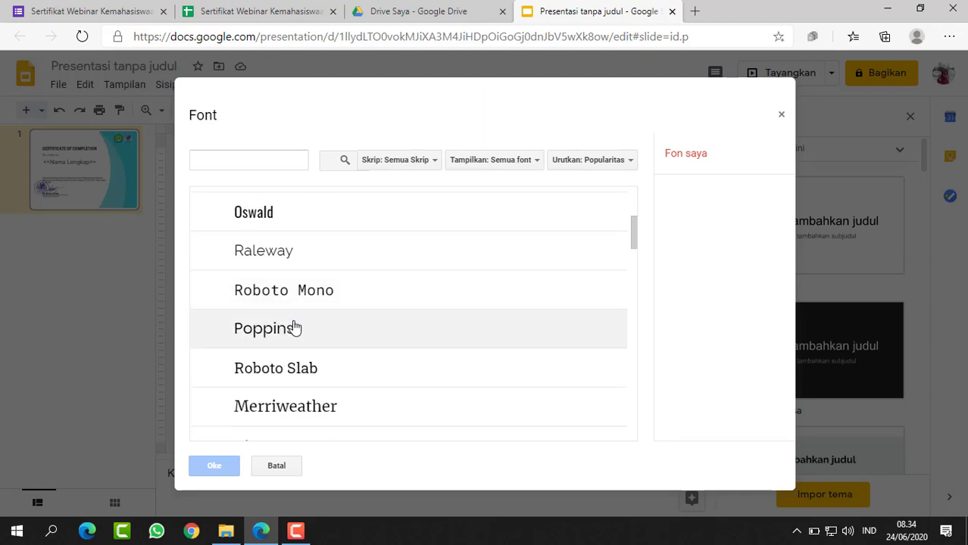
pyautogui.scroll(-2, 294, 328)
pyautogui.scroll(-1, 295, 328)
pyautogui.scroll(-2, 294, 327)
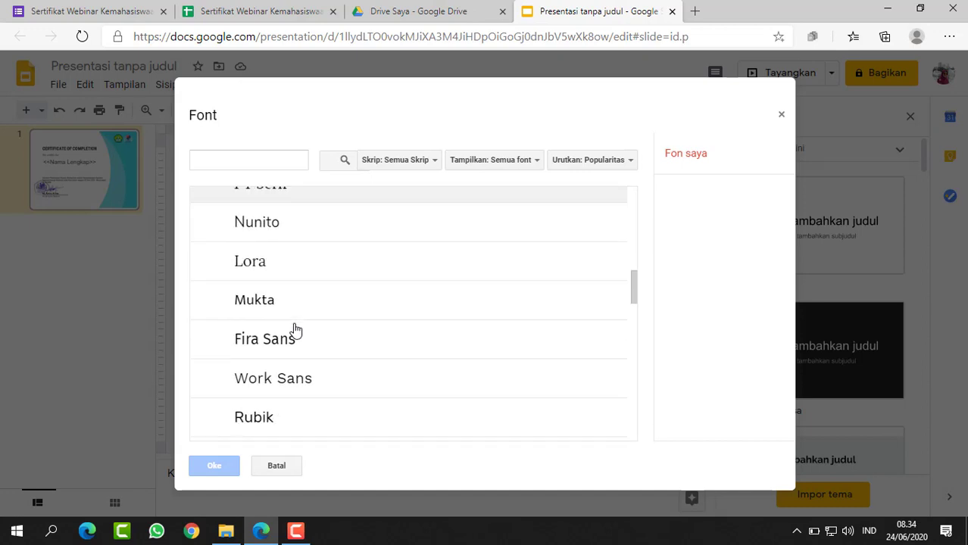
pyautogui.scroll(-1, 294, 328)
pyautogui.scroll(-2, 294, 328)
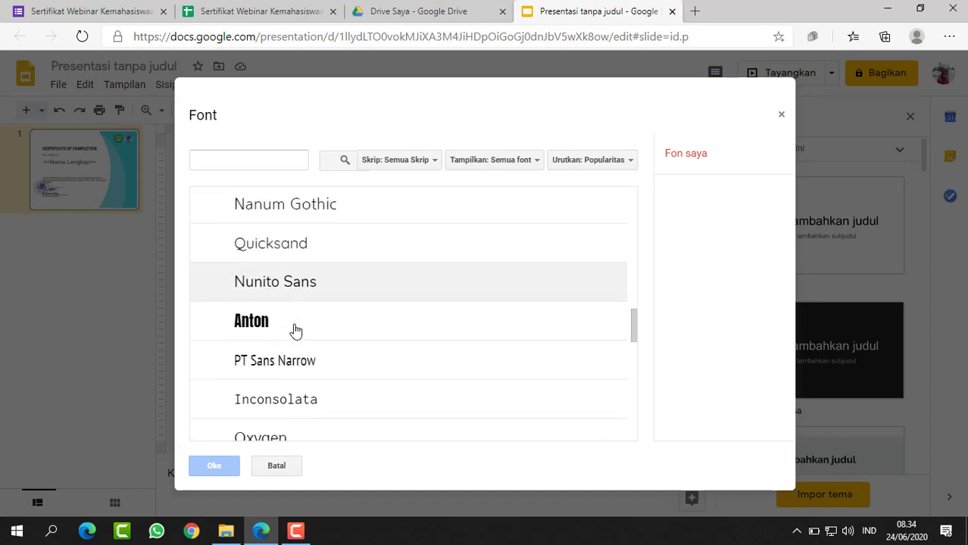
pyautogui.scroll(-2, 295, 331)
pyautogui.scroll(-2, 296, 331)
pyautogui.scroll(-2, 295, 331)
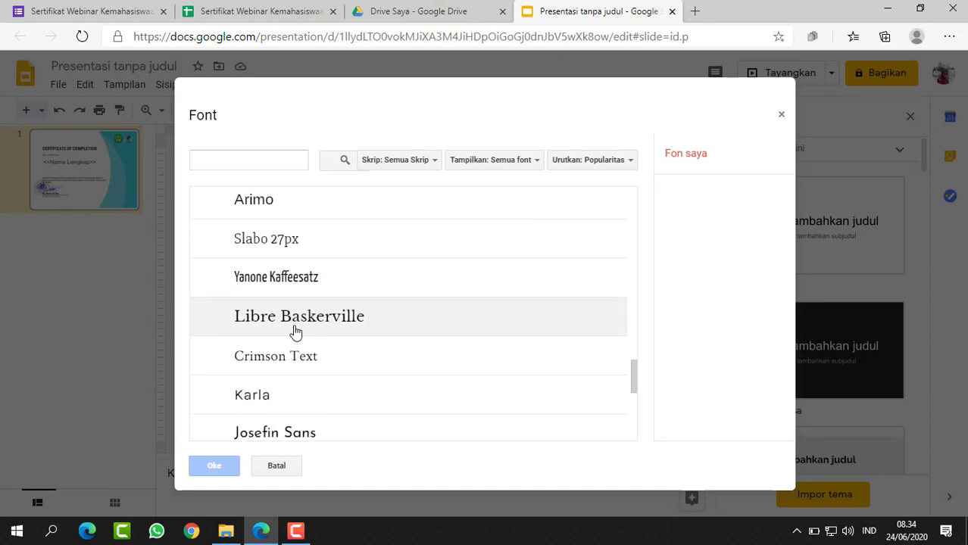
pyautogui.scroll(-1, 295, 333)
pyautogui.scroll(-1, 295, 333)
pyautogui.scroll(-2, 296, 331)
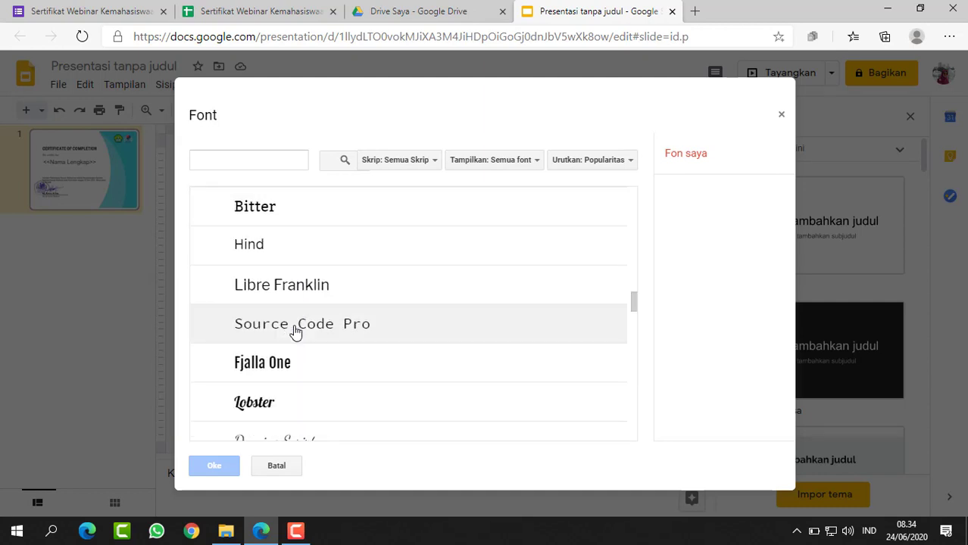
pyautogui.scroll(-1, 295, 331)
pyautogui.scroll(-1, 295, 331)
pyautogui.scroll(-2, 295, 331)
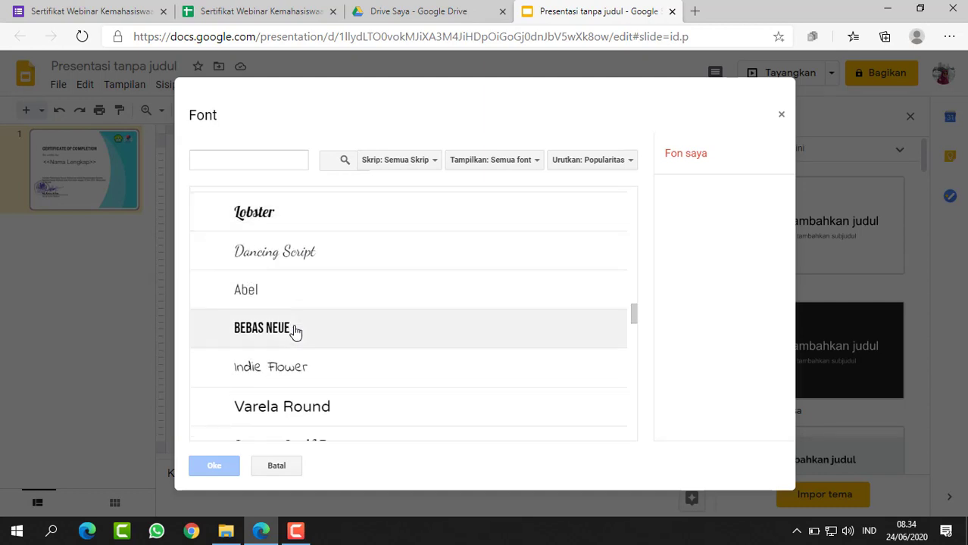
pyautogui.scroll(-2, 296, 331)
pyautogui.scroll(-1, 296, 331)
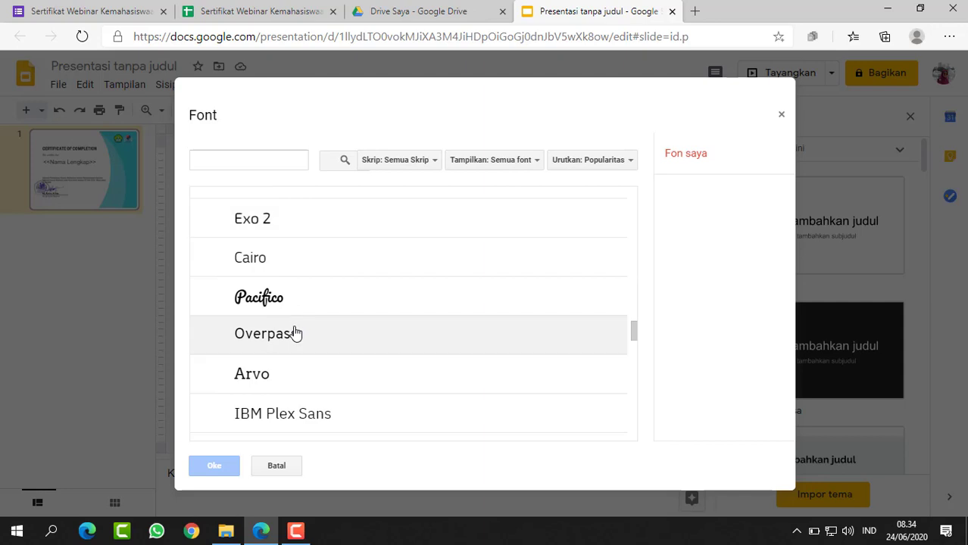
pyautogui.scroll(-3, 296, 334)
pyautogui.scroll(-1, 295, 333)
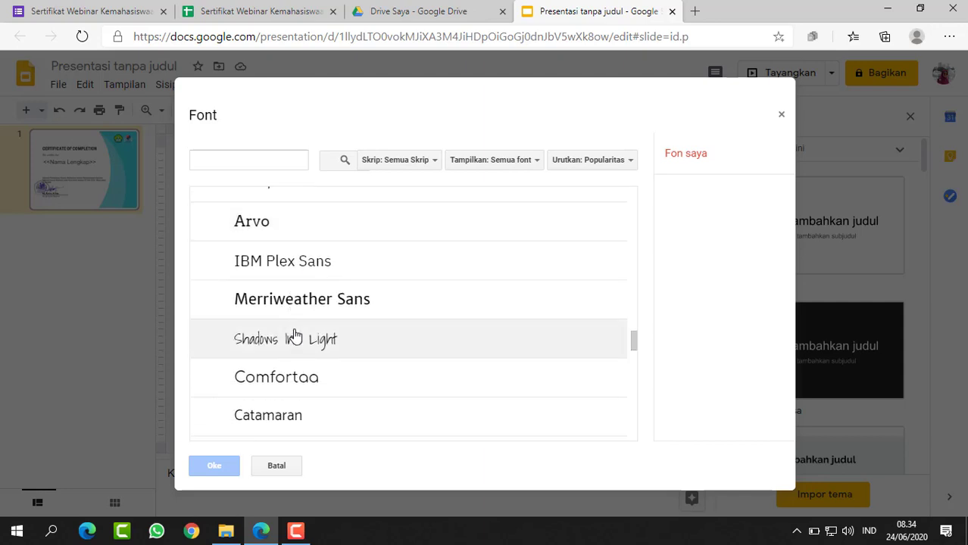
pyautogui.scroll(-3, 295, 337)
pyautogui.scroll(-2, 295, 337)
pyautogui.scroll(-1, 295, 337)
pyautogui.scroll(-2, 296, 337)
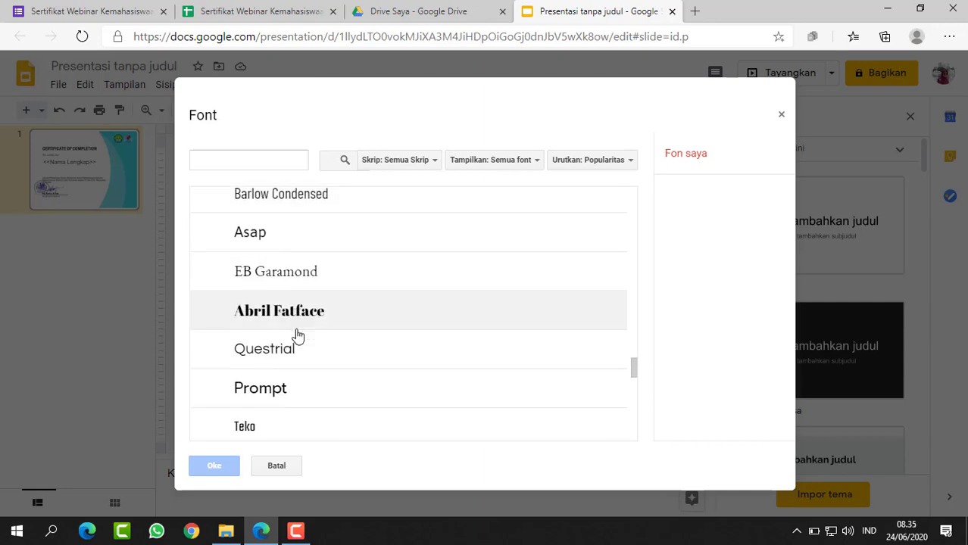
pyautogui.scroll(-2, 298, 337)
pyautogui.scroll(-2, 298, 336)
pyautogui.scroll(-1, 305, 341)
pyautogui.scroll(-2, 305, 342)
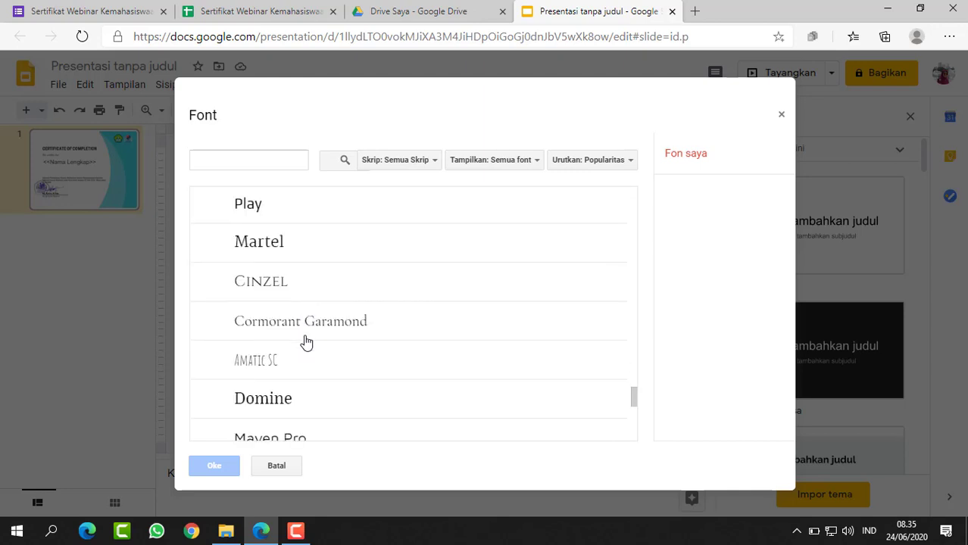
pyautogui.scroll(-2, 305, 342)
pyautogui.scroll(-2, 307, 344)
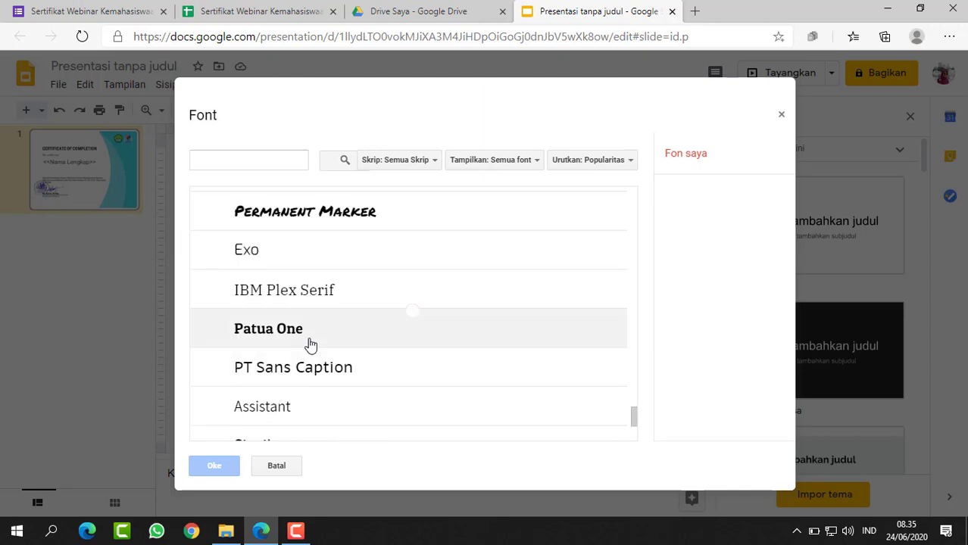
pyautogui.scroll(-2, 311, 343)
pyautogui.scroll(-2, 311, 343)
pyautogui.scroll(-1, 311, 343)
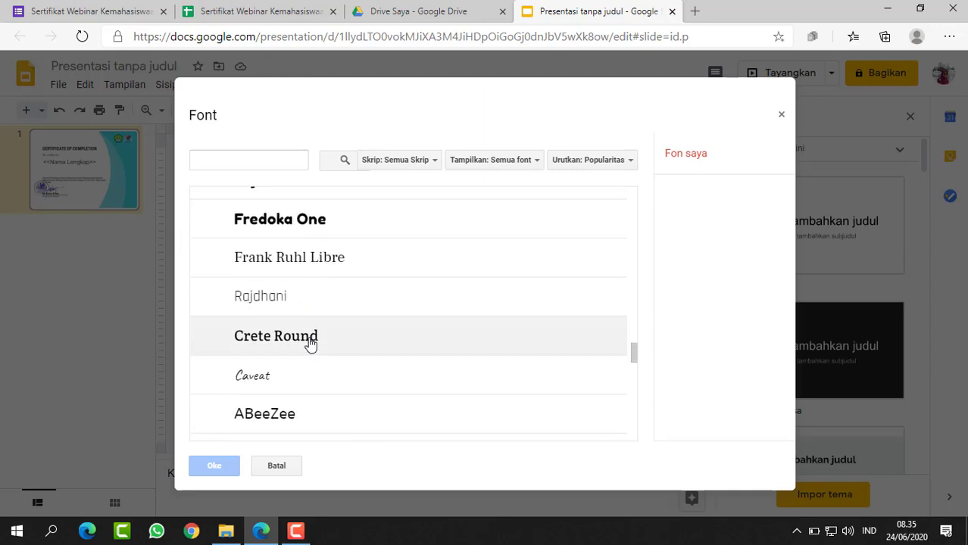
pyautogui.scroll(-2, 310, 343)
pyautogui.scroll(-2, 311, 342)
pyautogui.scroll(-2, 312, 342)
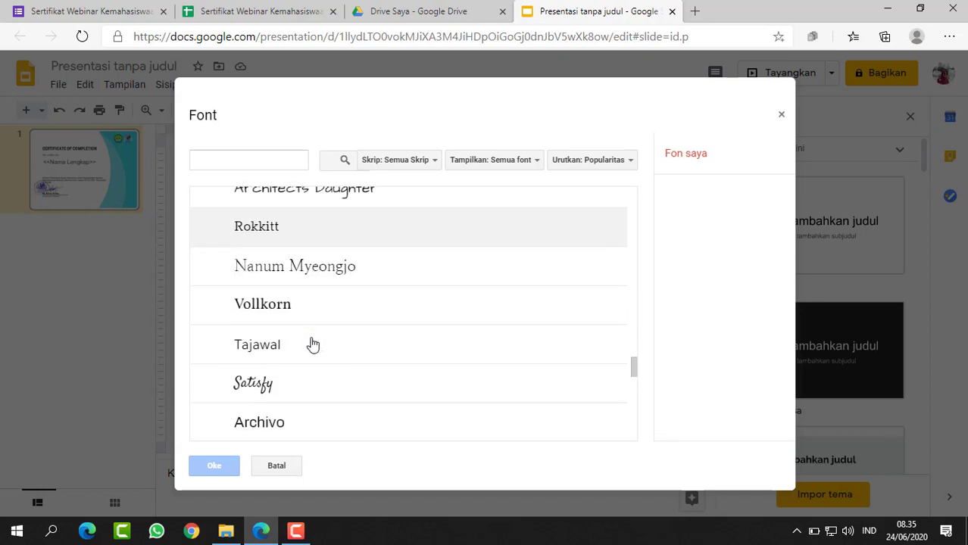
pyautogui.click(274, 384)
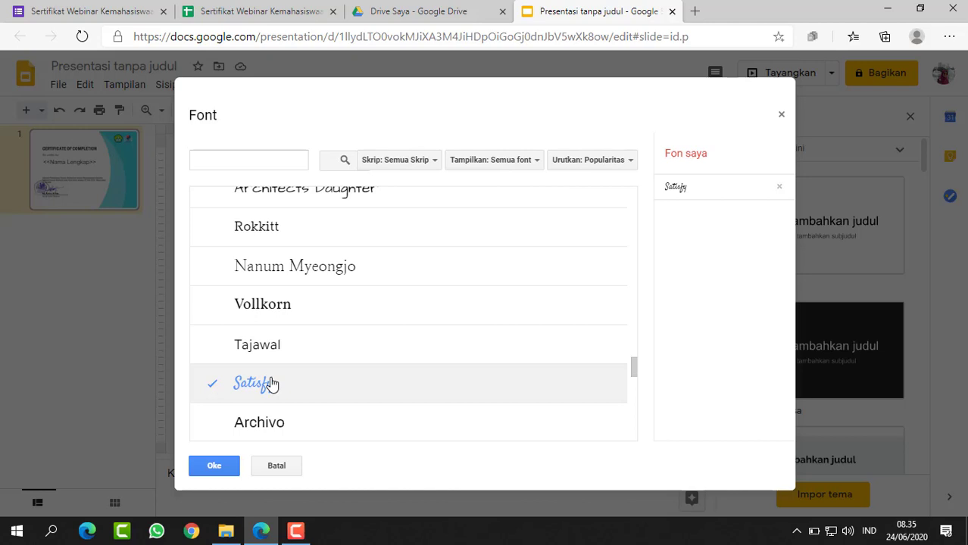
pyautogui.click(214, 466)
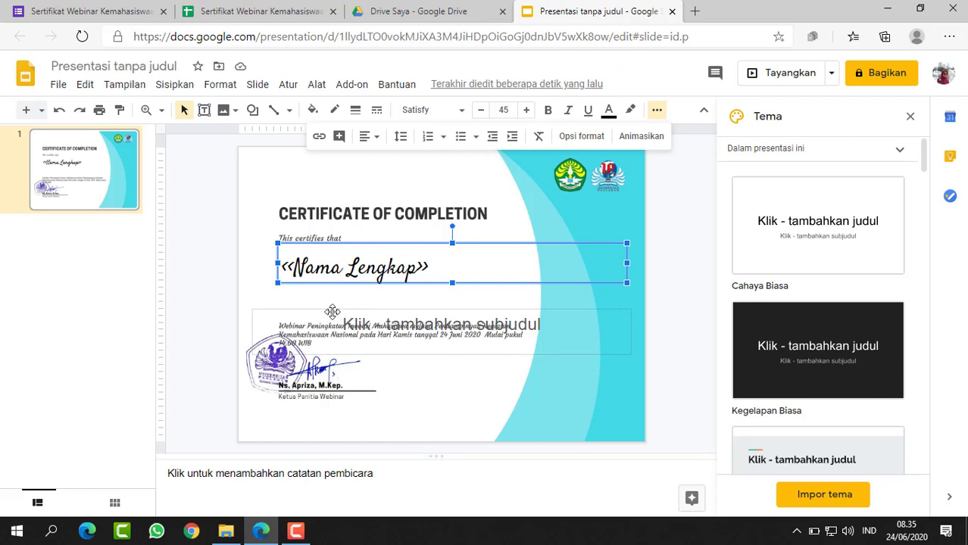
# Step: Move the subtitle box up just below the name placeholder and shorten it
pyautogui.click(361, 303)
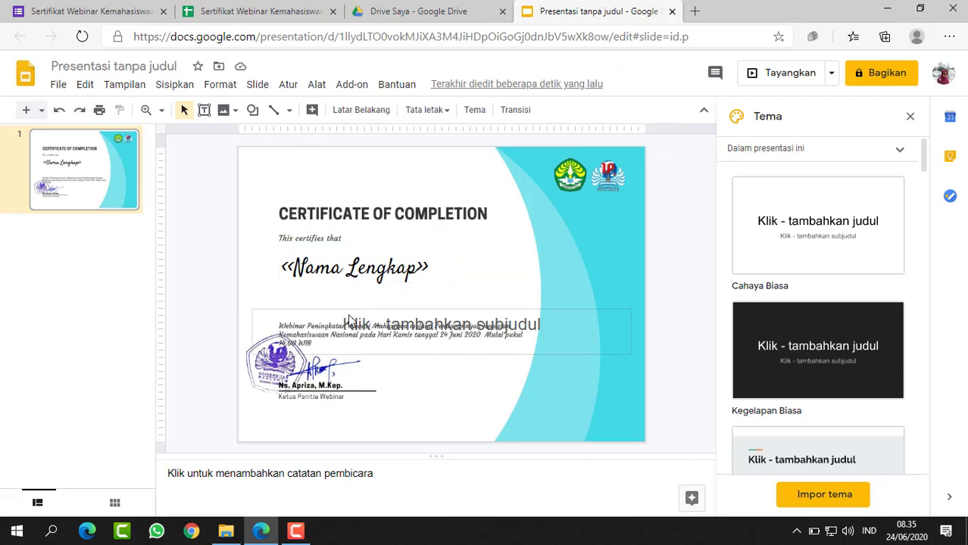
pyautogui.moveTo(349, 310); pyautogui.dragTo(366, 283)
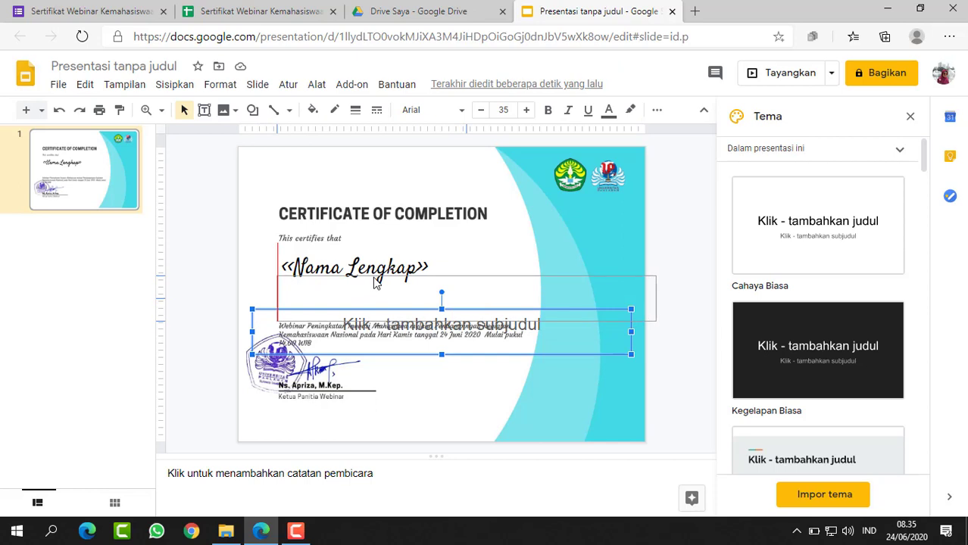
pyautogui.moveTo(365, 283); pyautogui.dragTo(374, 282)
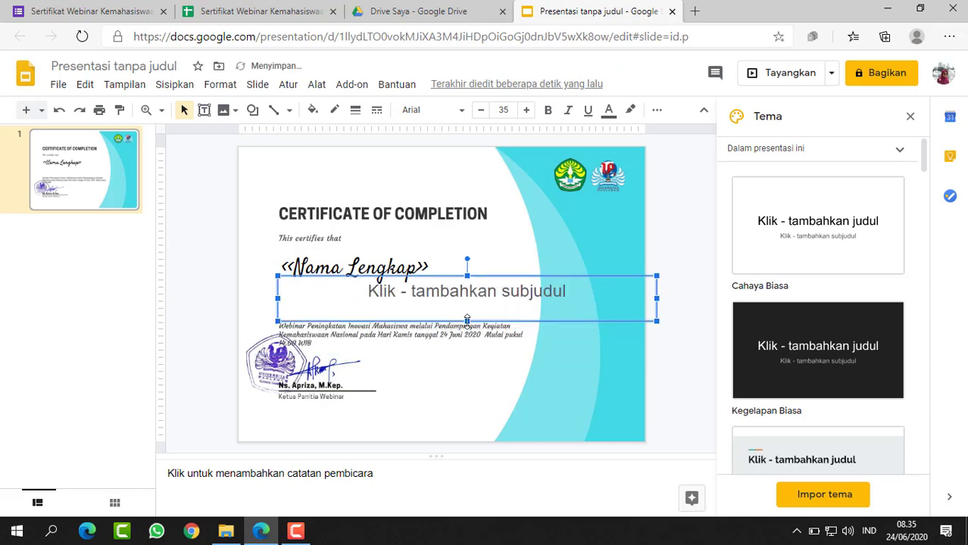
pyautogui.moveTo(466, 318); pyautogui.dragTo(467, 302)
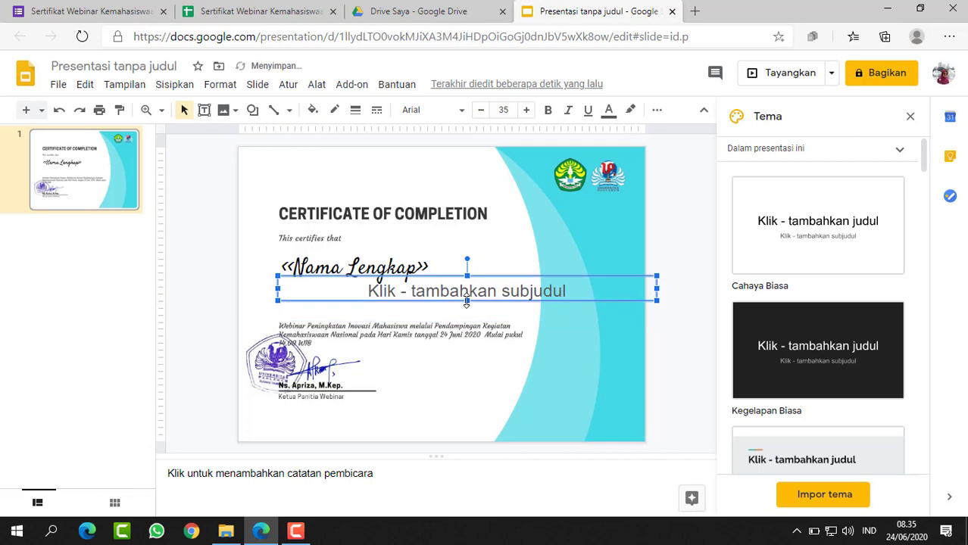
# Step: Fill the subtitle box with left-aligned text 'Sebagai Peserta'
pyautogui.click(356, 289)
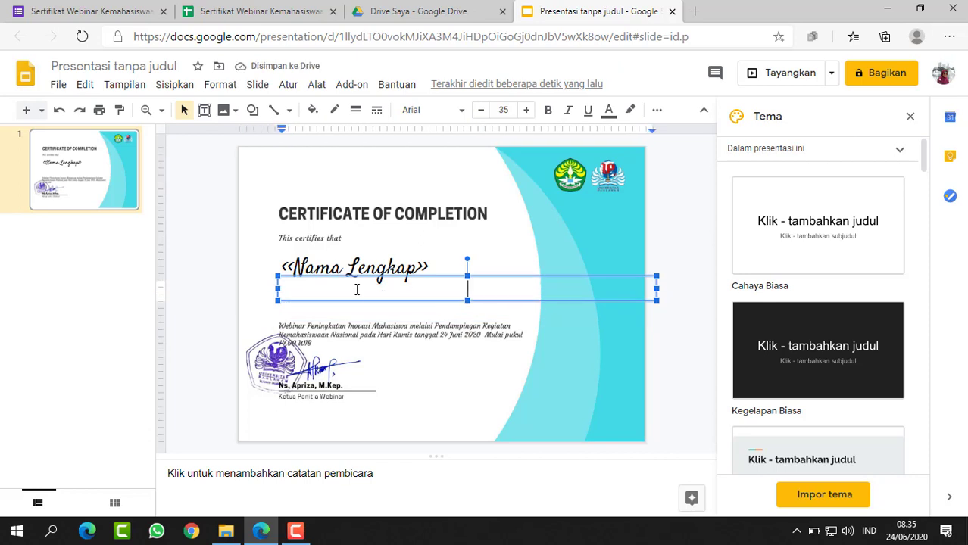
pyautogui.write('(')
pyautogui.press('BackSpace')
pyautogui.write('S')
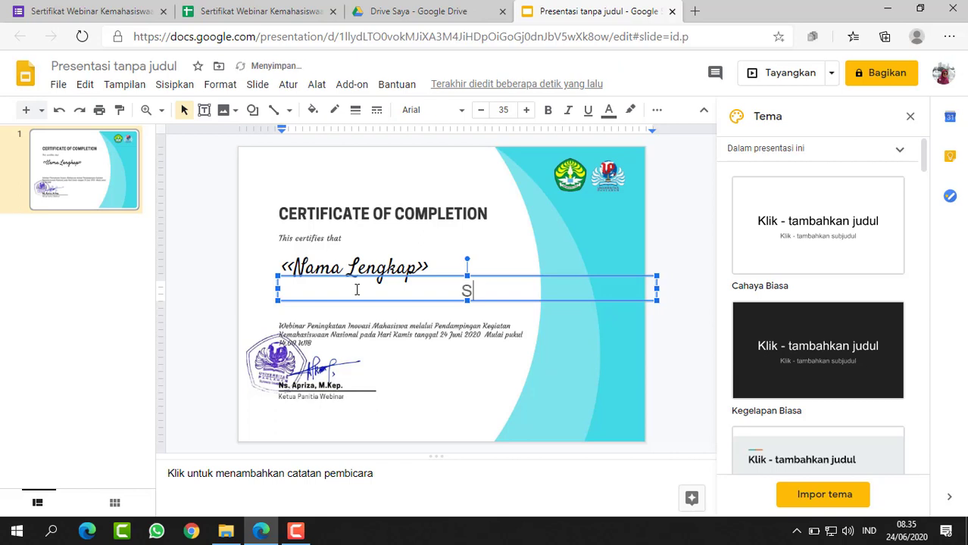
pyautogui.write('ebagai')
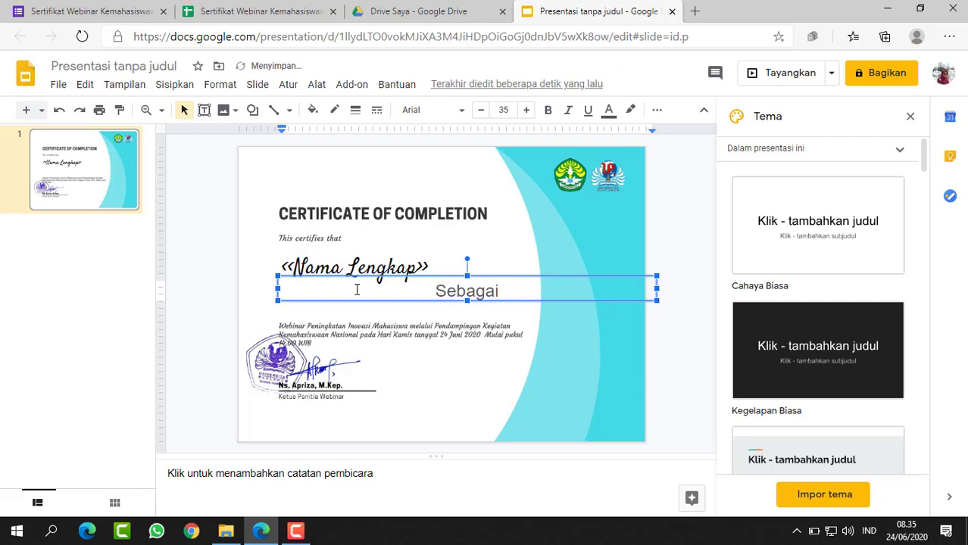
pyautogui.write(' Peserta')
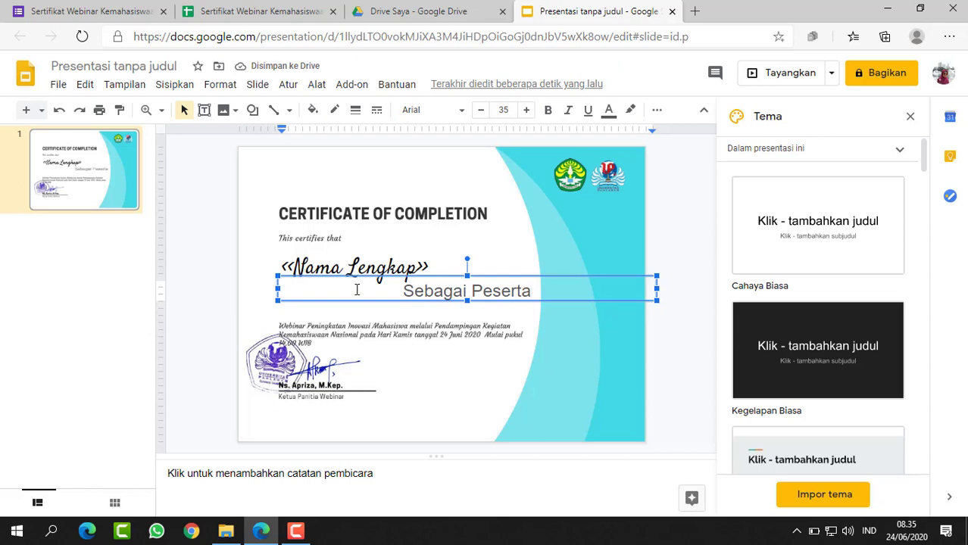
pyautogui.click(657, 111)
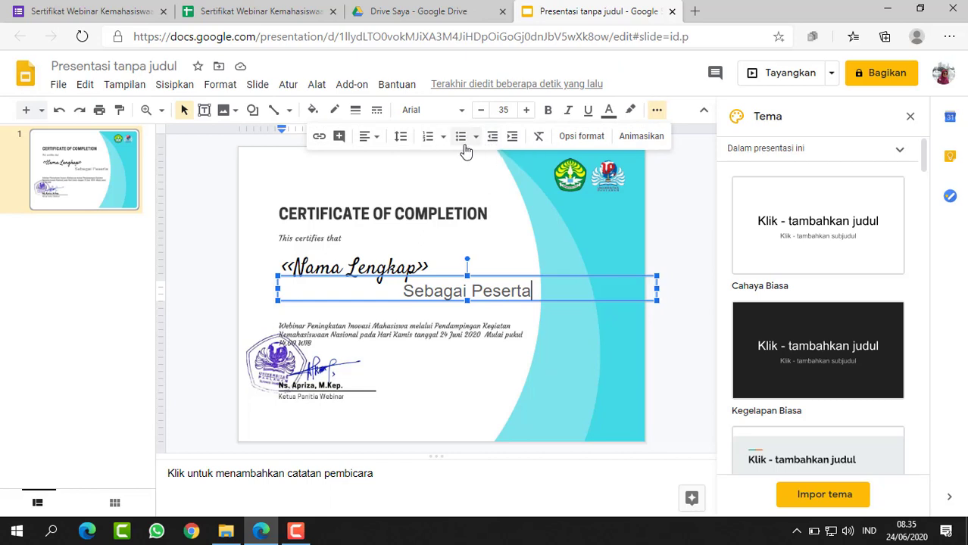
pyautogui.click(371, 137)
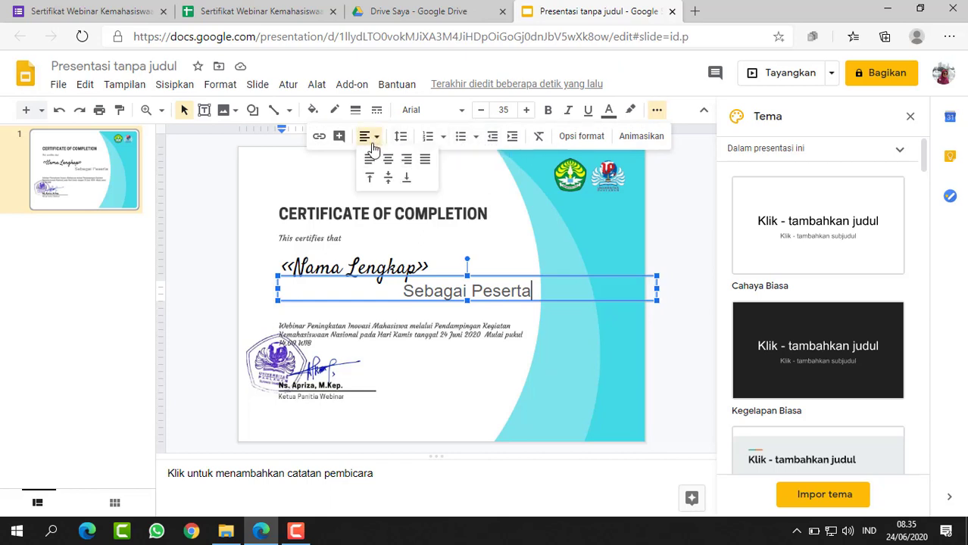
pyautogui.click(369, 161)
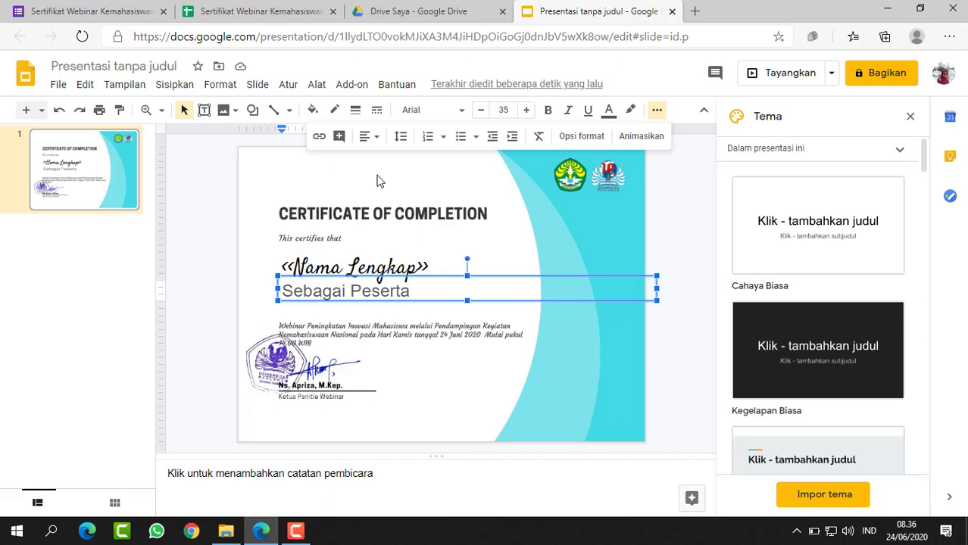
# Step: Erase 'Sebagai Peserta', then move the subtitle box just below the name and shorten it
pyautogui.hotkey('ctrl', 'e')
pyautogui.press('BackSpace')
pyautogui.press('BackSpace')
pyautogui.press('BackSpace')
pyautogui.press('BackSpace')
pyautogui.press('BackSpace')
pyautogui.press('BackSpace')
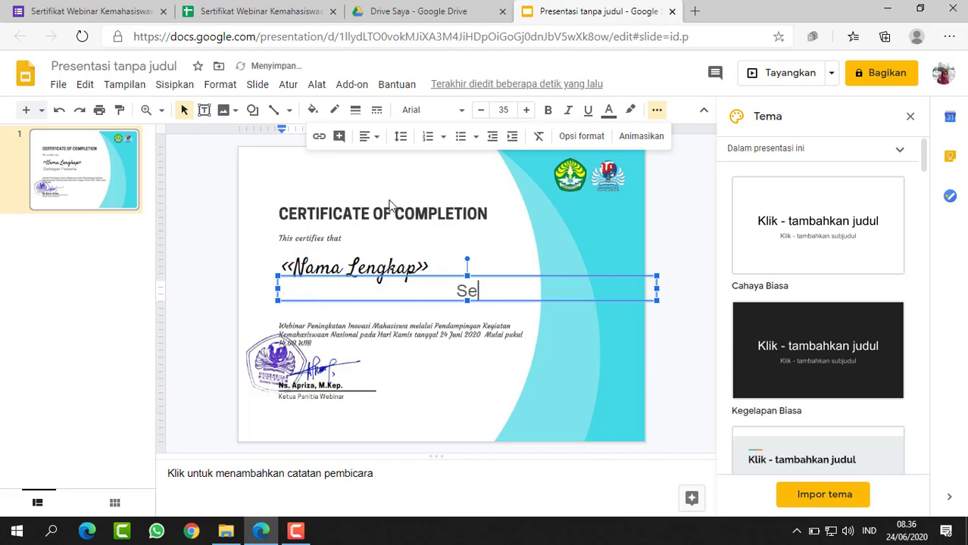
pyautogui.press('BackSpace')
pyautogui.press('BackSpace')
pyautogui.press('BackSpace')
pyautogui.press('Escape')
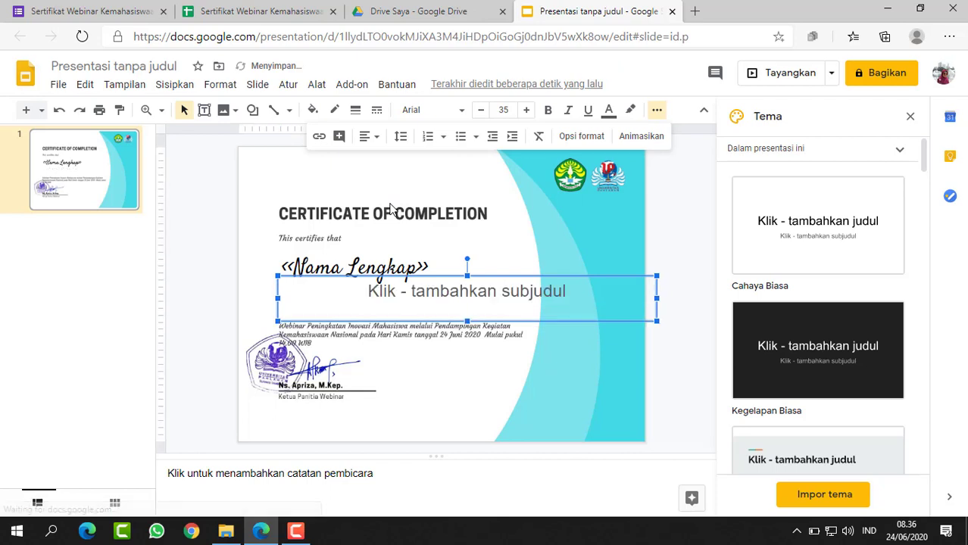
pyautogui.press('Down')
pyautogui.press('Down')
pyautogui.press('Down')
pyautogui.press('Left')
pyautogui.press('Left')
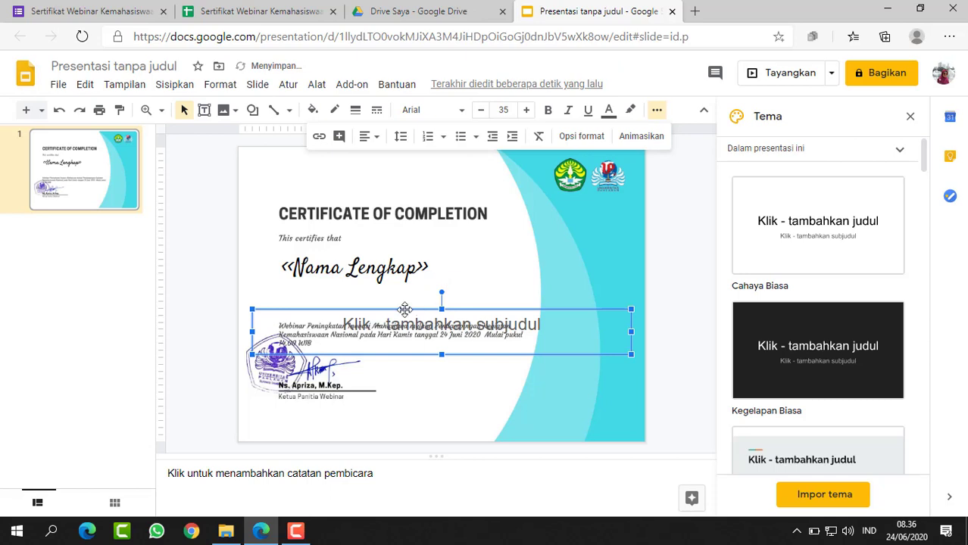
pyautogui.moveTo(406, 309); pyautogui.dragTo(423, 279)
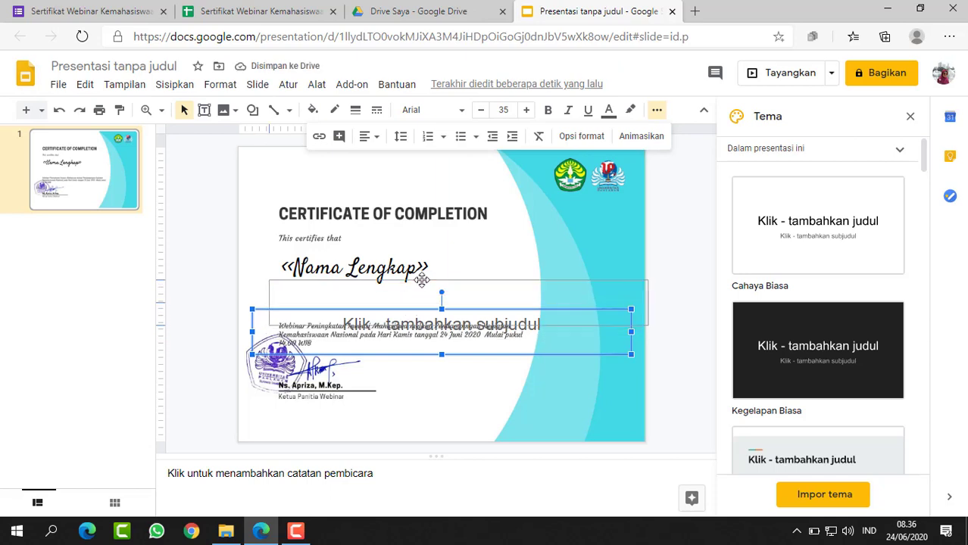
pyautogui.moveTo(423, 278); pyautogui.dragTo(430, 279)
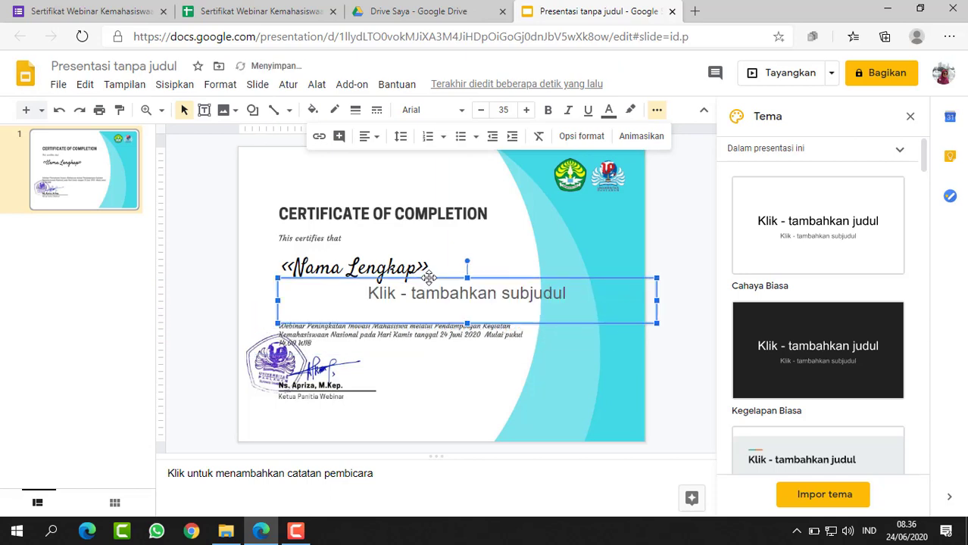
pyautogui.moveTo(467, 320); pyautogui.dragTo(466, 305)
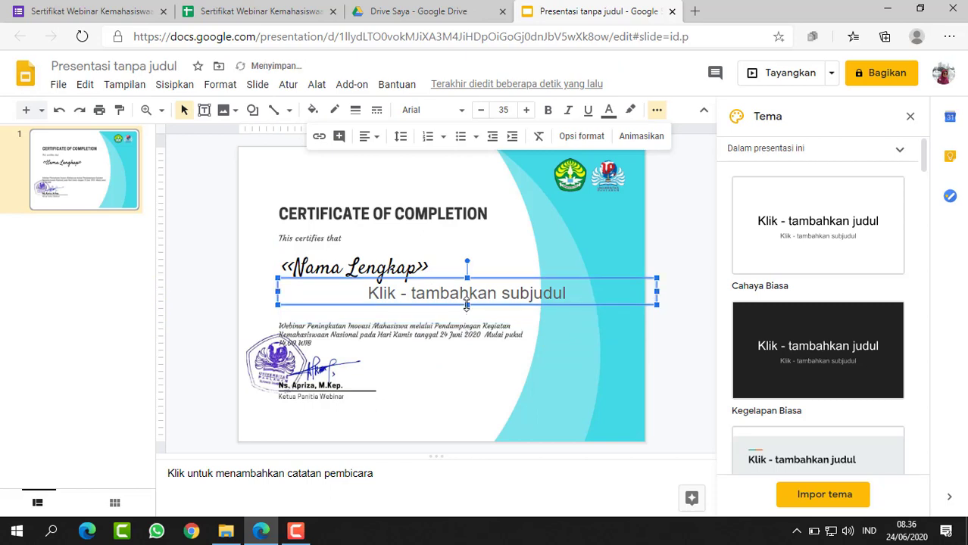
# Step: Enter <<Peran>> in the subtitle box and left-align it
pyautogui.click(435, 295)
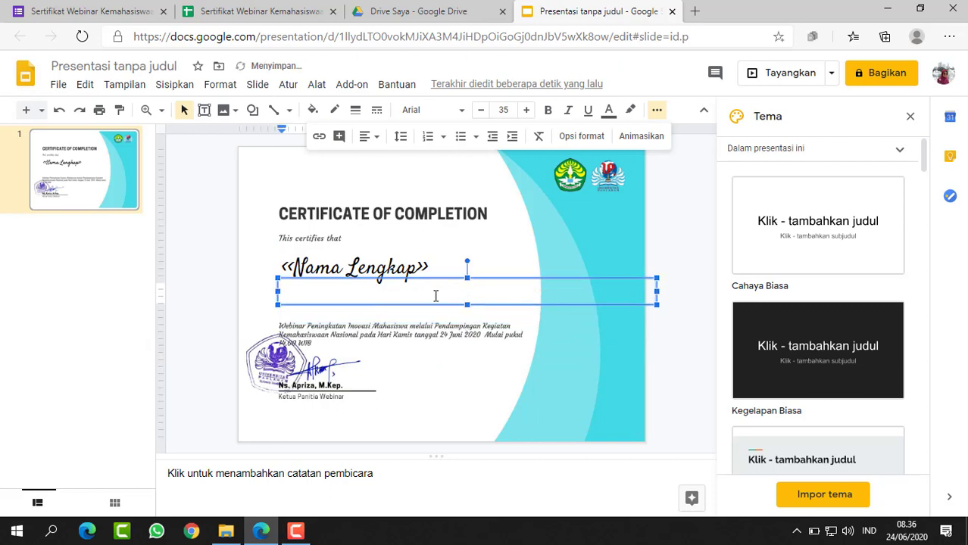
pyautogui.write('<<')
pyautogui.write('Peran')
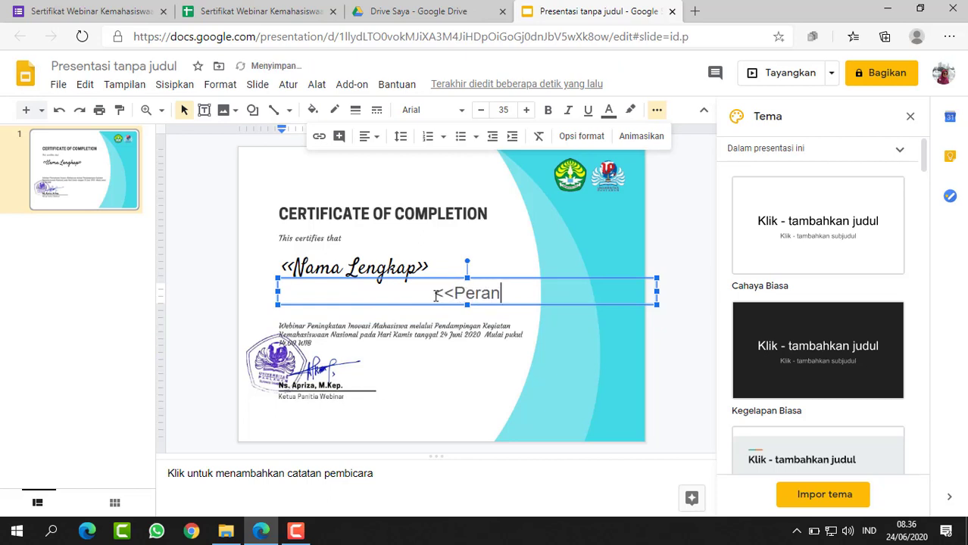
pyautogui.write('>>')
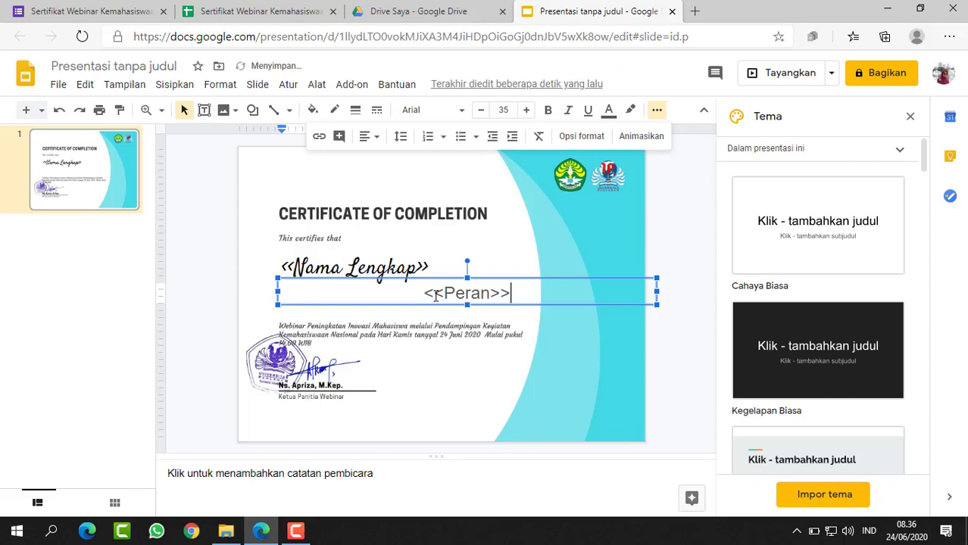
pyautogui.click(371, 137)
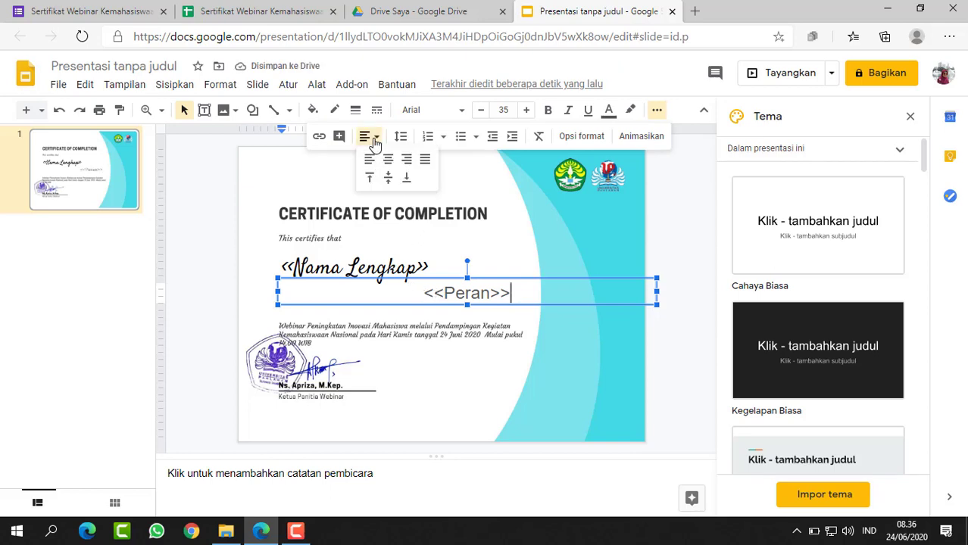
pyautogui.click(369, 159)
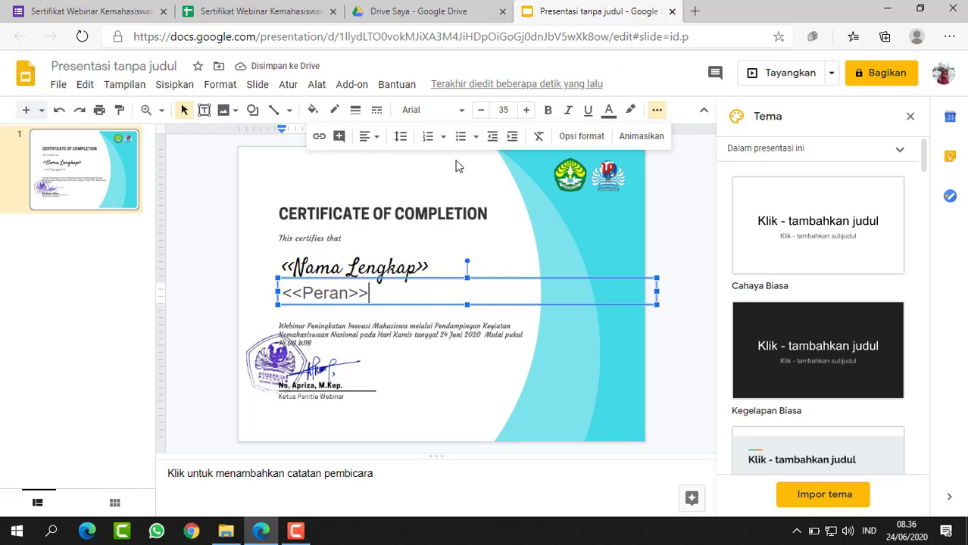
# Step: Add Dancing Script from the font library to the fonts available for the <<Peran>> line
pyautogui.click(462, 111)
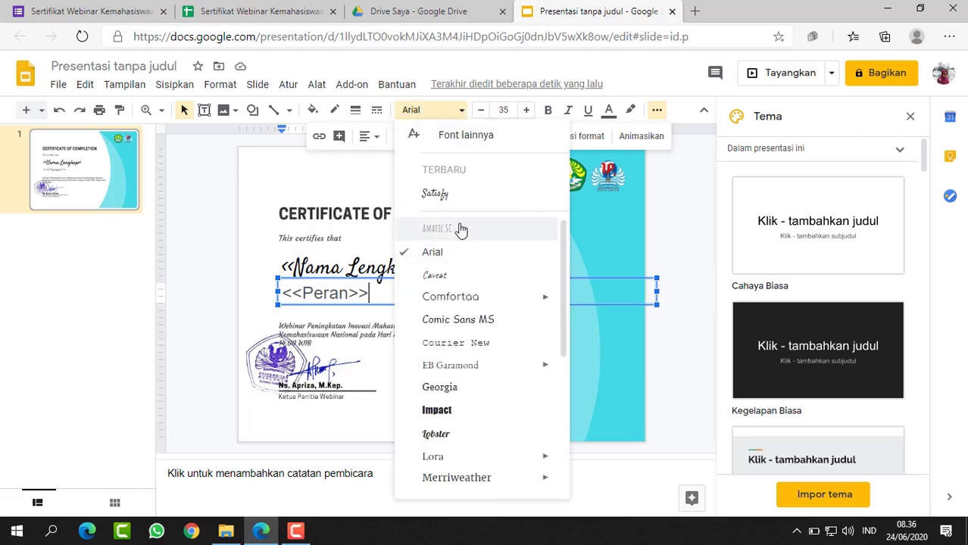
pyautogui.click(460, 142)
pyautogui.scroll(-1, 382, 282)
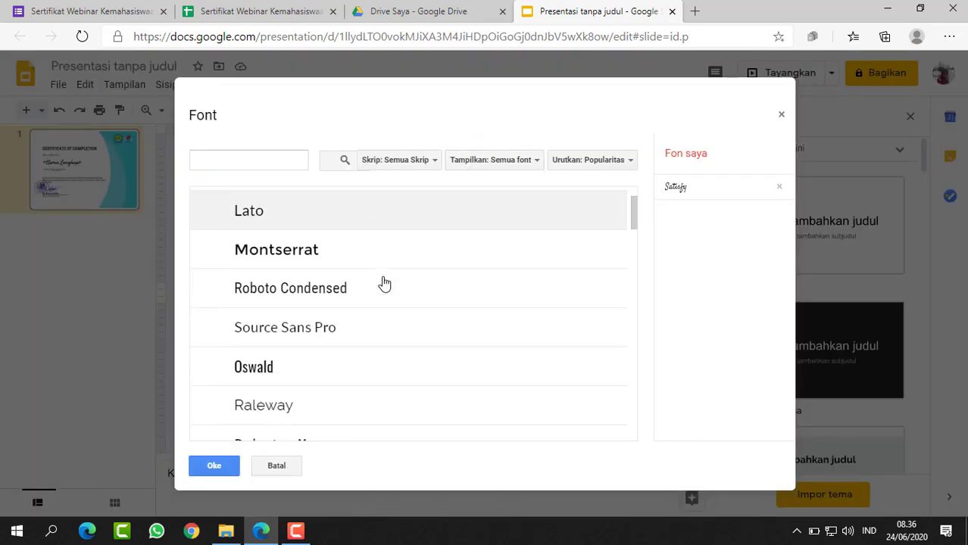
pyautogui.scroll(-1, 383, 282)
pyautogui.scroll(-2, 387, 276)
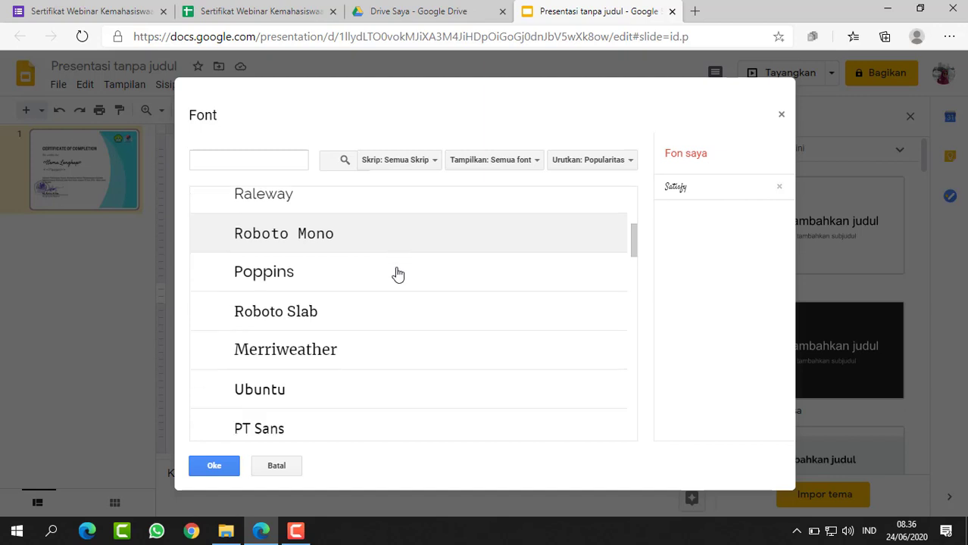
pyautogui.scroll(-2, 398, 274)
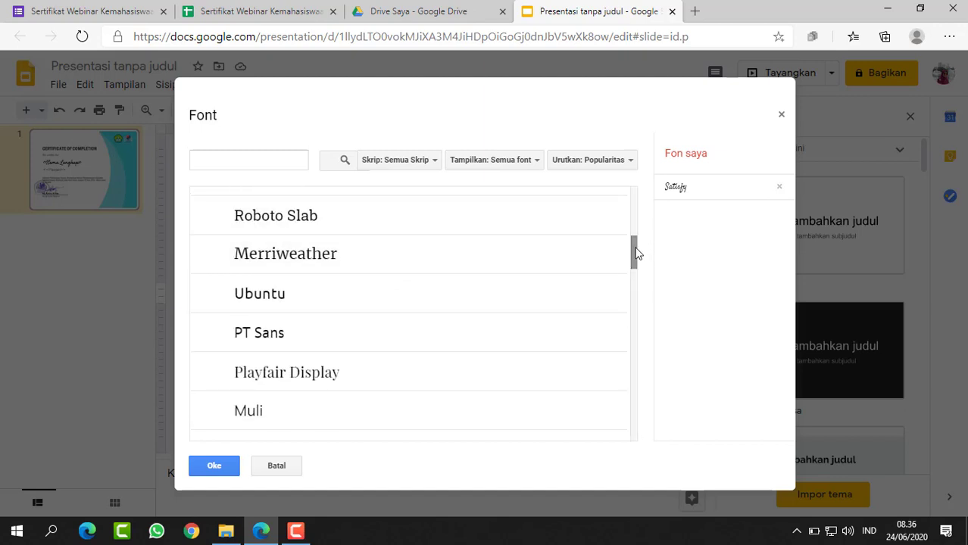
pyautogui.moveTo(635, 254); pyautogui.dragTo(635, 367)
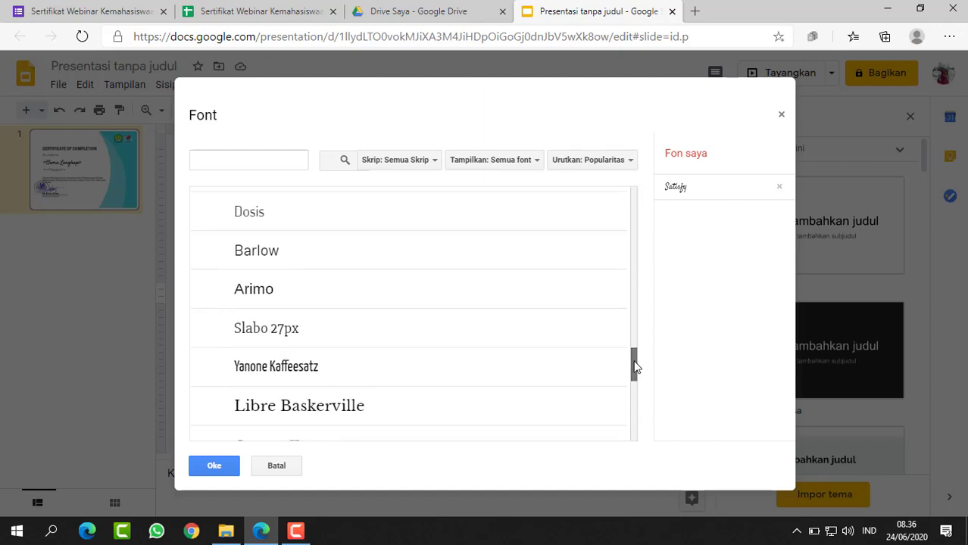
pyautogui.moveTo(635, 367); pyautogui.dragTo(634, 424)
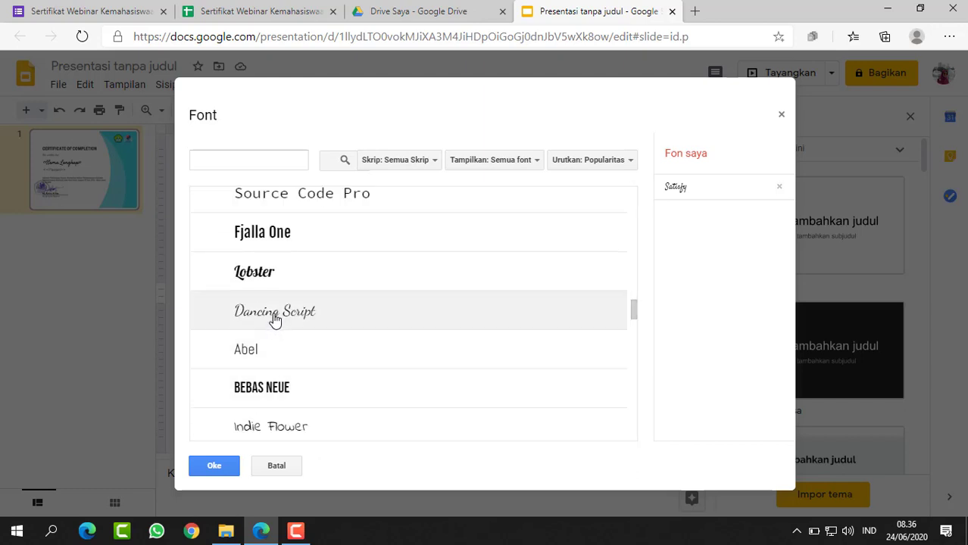
pyautogui.click(275, 319)
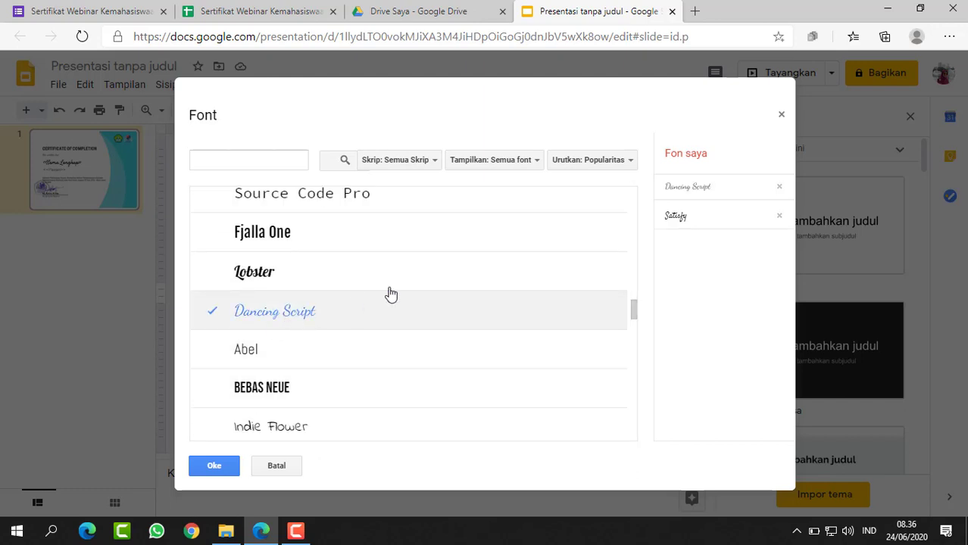
pyautogui.click(214, 467)
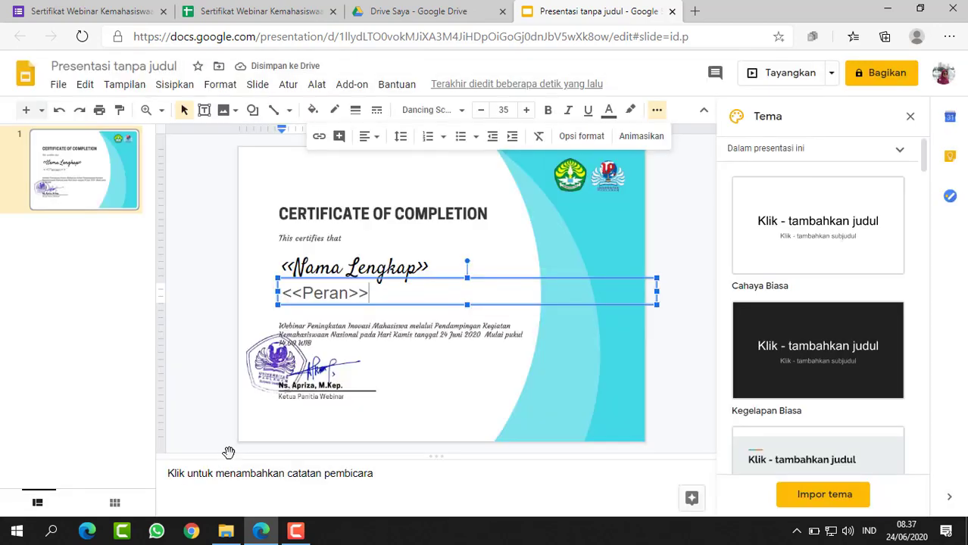
# Step: Apply Dancing Script from the recent fonts to the whole <<Peran>> line and check the result
pyautogui.moveTo(375, 295); pyautogui.dragTo(277, 295)
pyautogui.hotkey('ctrl', 'c')
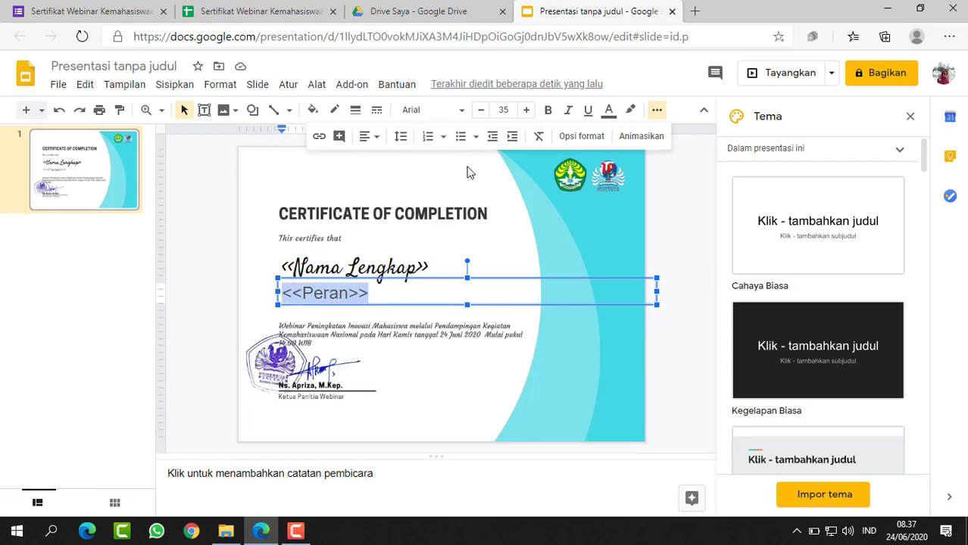
pyautogui.click(462, 114)
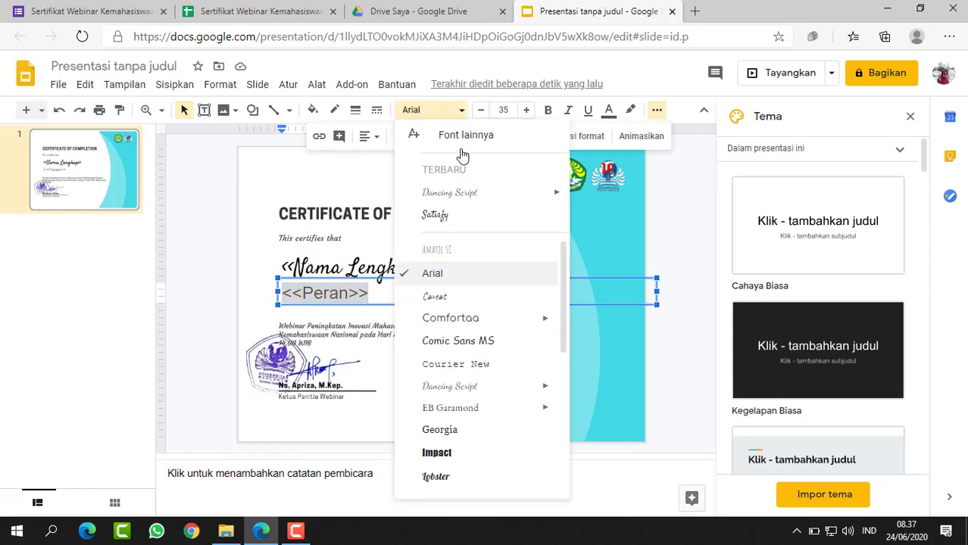
pyautogui.click(454, 196)
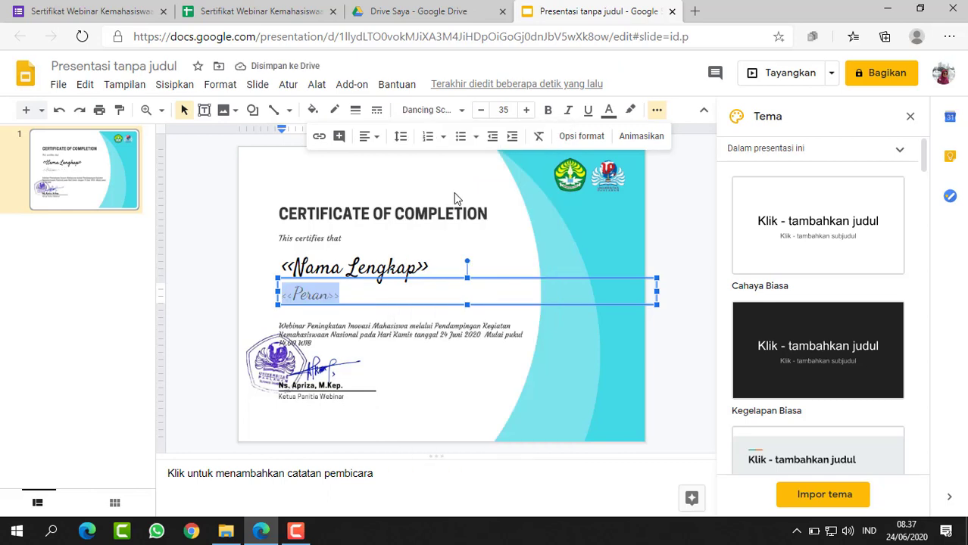
pyautogui.click(464, 234)
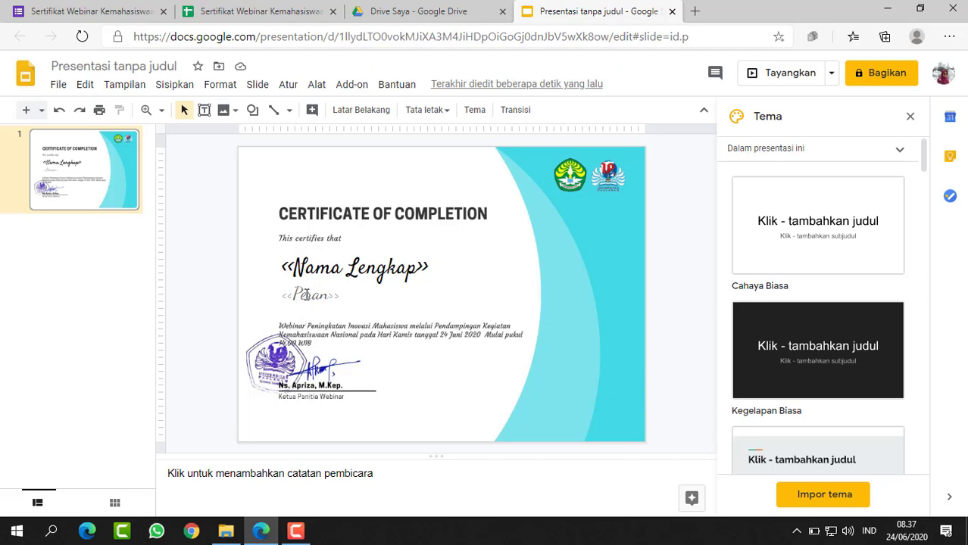
pyautogui.click(306, 294)
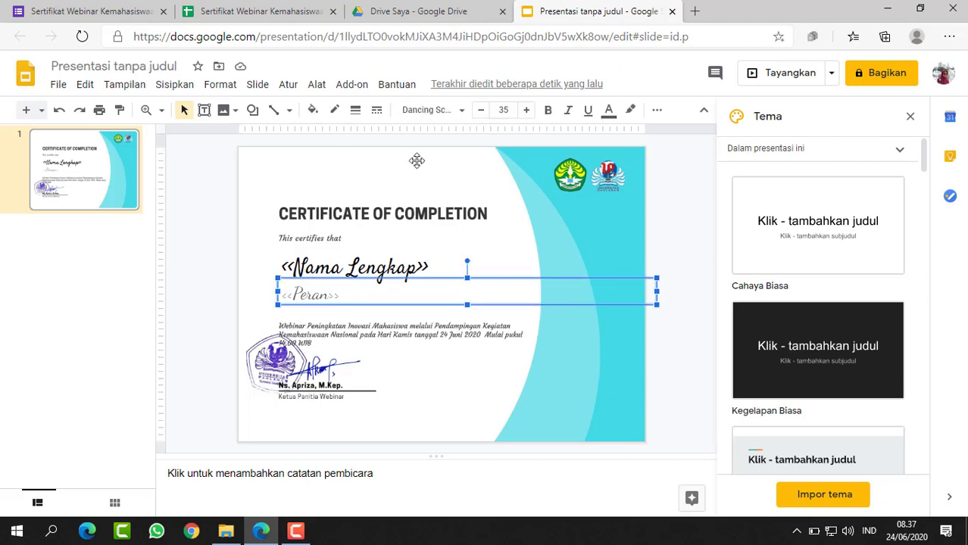
# Step: Reduce the <<Peran>> text to 24 points and nudge its box one step down
pyautogui.click(482, 113)
pyautogui.click(482, 112)
pyautogui.click(482, 112)
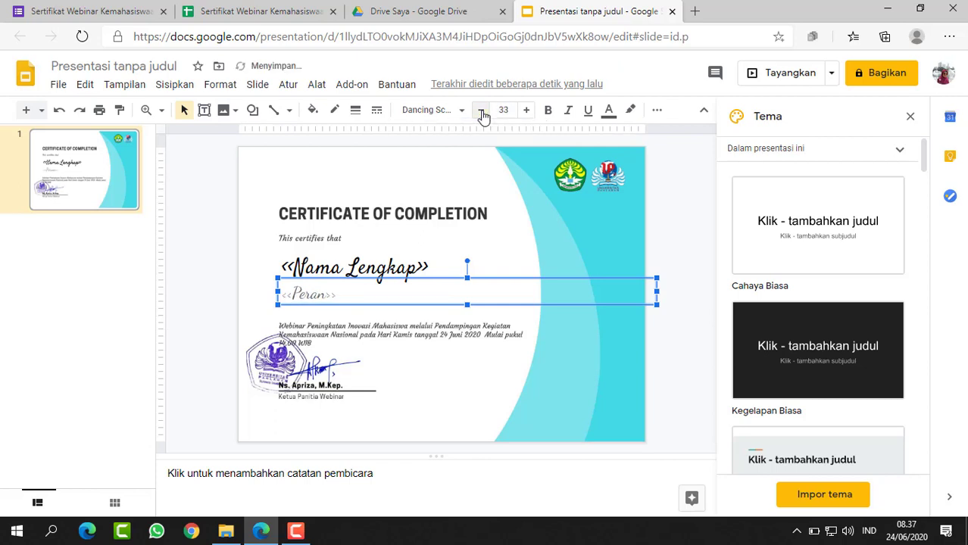
pyautogui.click(482, 112)
pyautogui.click(482, 113)
pyautogui.click(482, 112)
pyautogui.click(481, 112)
pyautogui.click(481, 112)
pyautogui.click(482, 113)
pyautogui.click(481, 112)
pyautogui.click(482, 112)
pyautogui.click(481, 112)
pyautogui.click(527, 112)
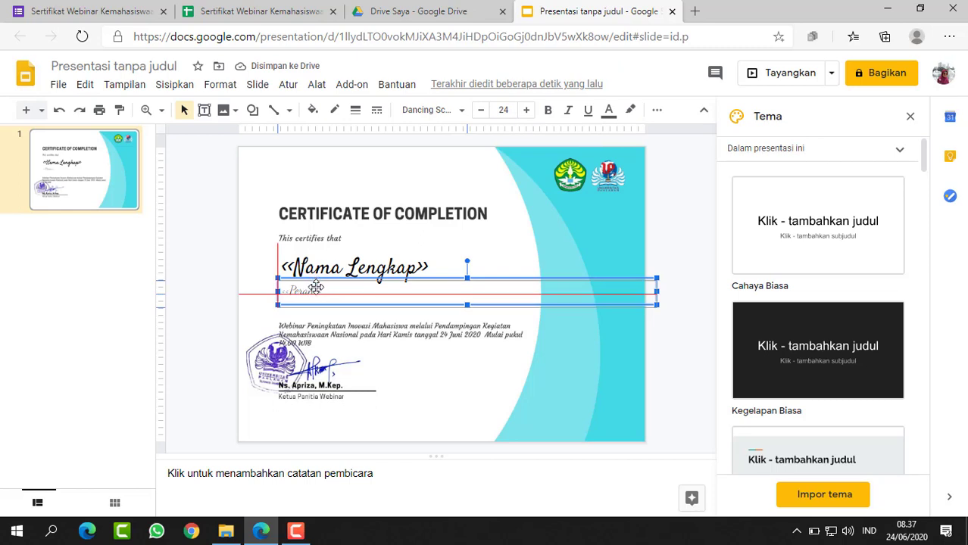
pyautogui.press('Down')
pyautogui.press('Down')
pyautogui.press('Down')
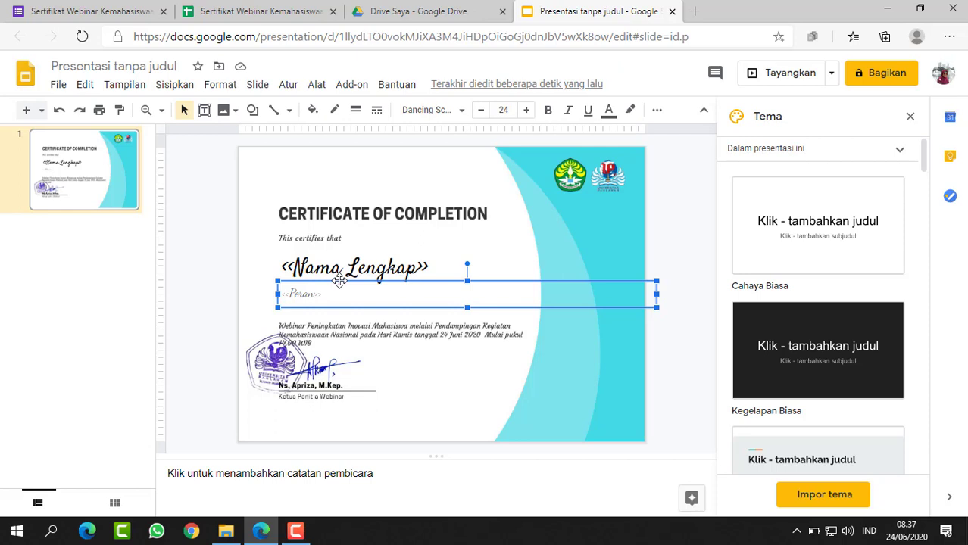
# Step: Delete the <<Peran>> text and drag the empty subtitle box up beneath <<Nama Lengkap>>
pyautogui.hotkey('ctrl', 'shift', '.')
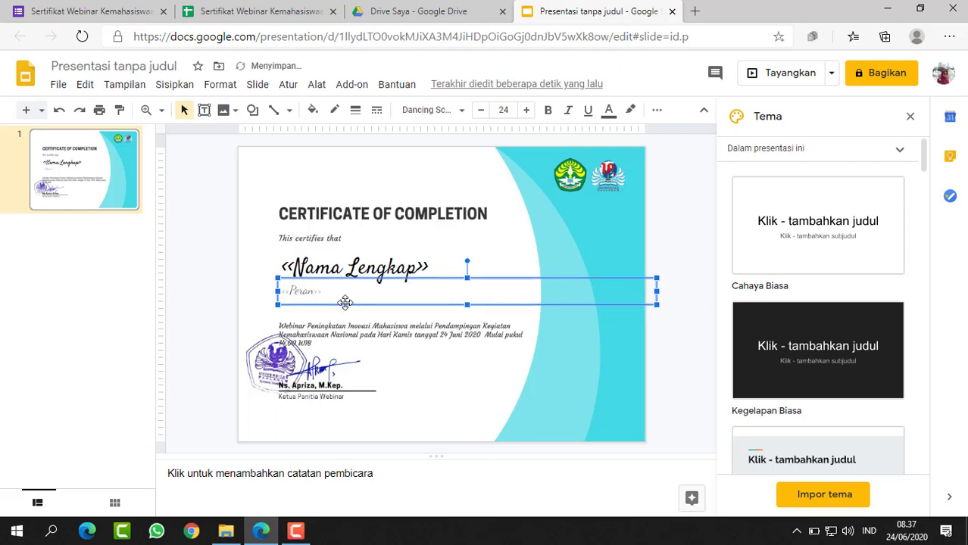
pyautogui.hotkey('ctrl', 'shift', '.')
pyautogui.hotkey('ctrl', 'shift', '.')
pyautogui.hotkey('ctrl', 'v')
pyautogui.hotkey('ctrl', 'e')
pyautogui.press('BackSpace')
pyautogui.press('BackSpace')
pyautogui.press('BackSpace')
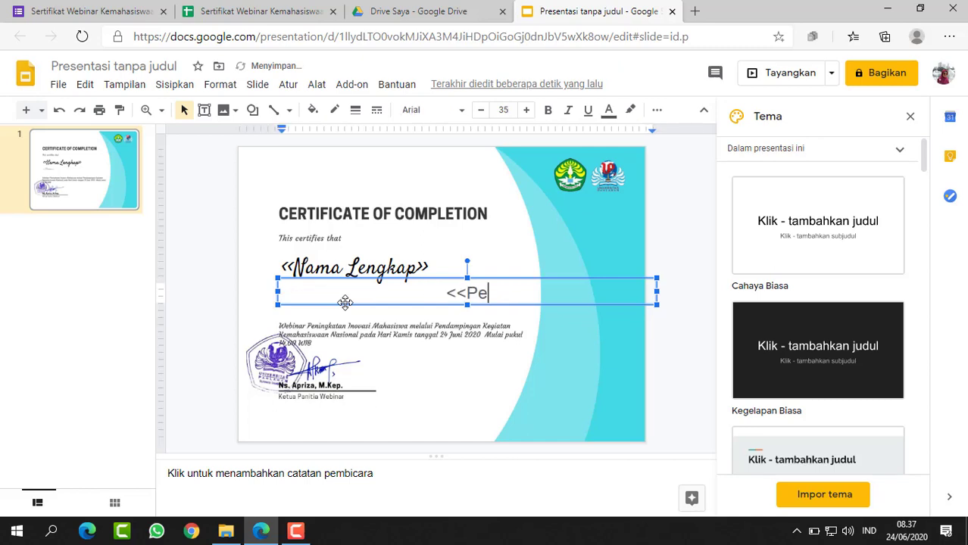
pyautogui.press('BackSpace')
pyautogui.press('BackSpace')
pyautogui.press('BackSpace')
pyautogui.press('Escape')
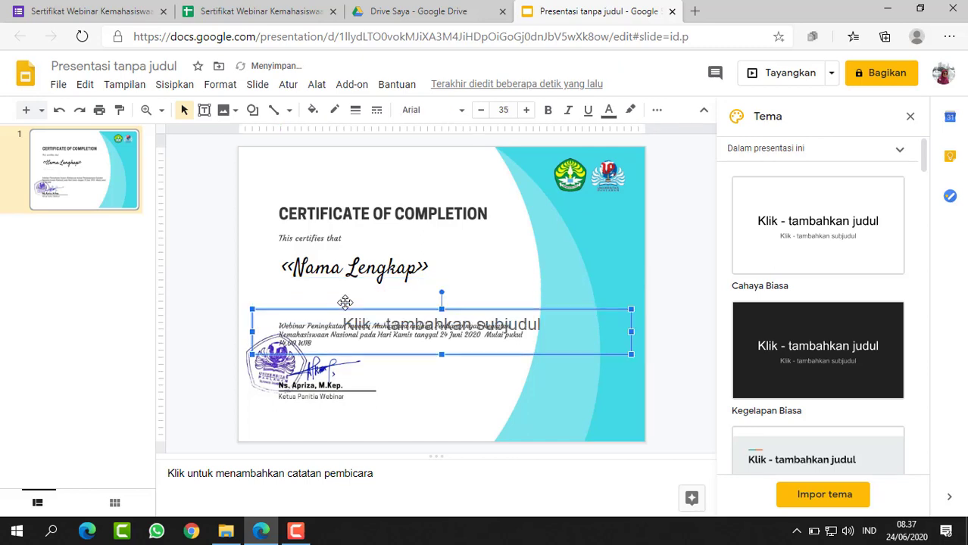
pyautogui.click(479, 253)
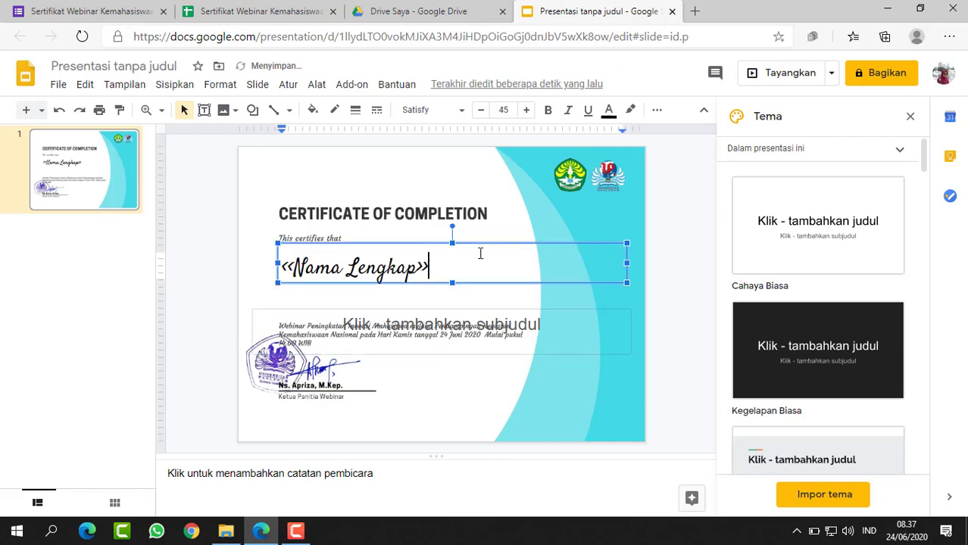
pyautogui.click(462, 302)
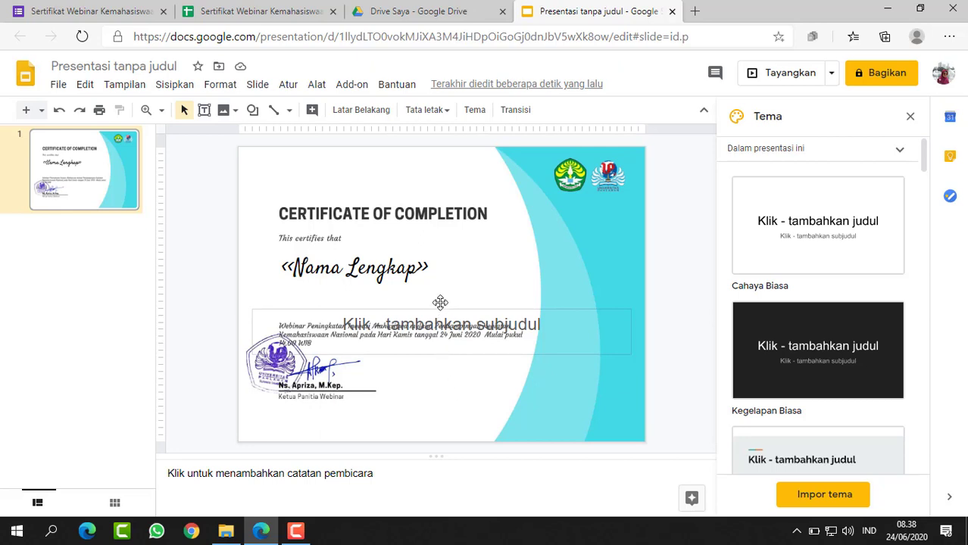
pyautogui.moveTo(439, 307)
pyautogui.mouseDown()
pyautogui.moveTo(461, 274)
pyautogui.moveTo(461, 290)
pyautogui.mouseUp()
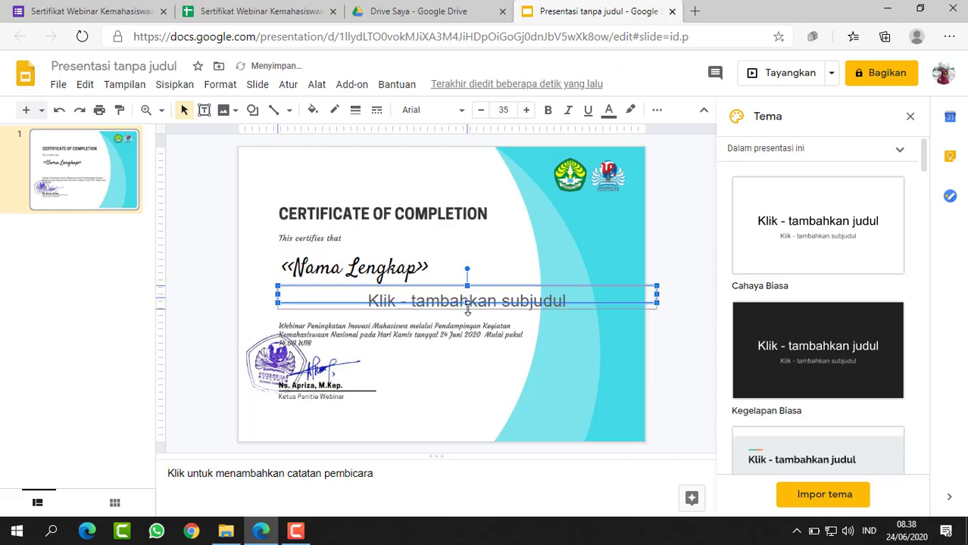
# Step: Resize the subtitle box to one line, left-align it, and type <<Perguruan Tinggi>>
pyautogui.moveTo(467, 303); pyautogui.dragTo(467, 309)
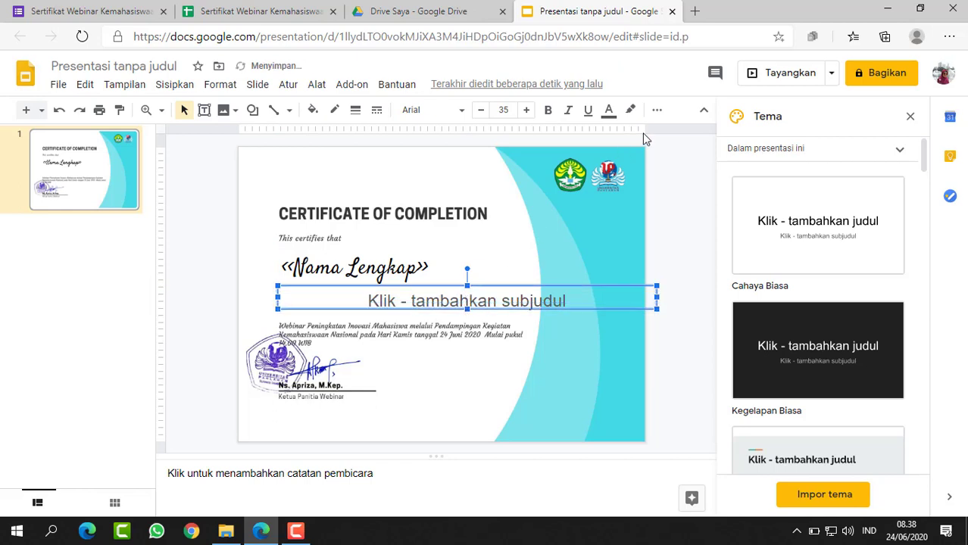
pyautogui.click(657, 110)
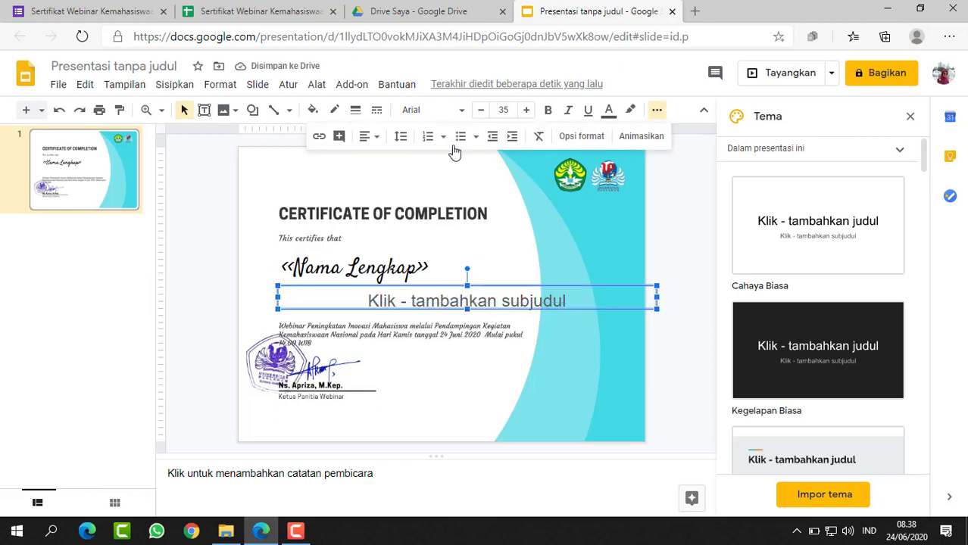
pyautogui.click(367, 138)
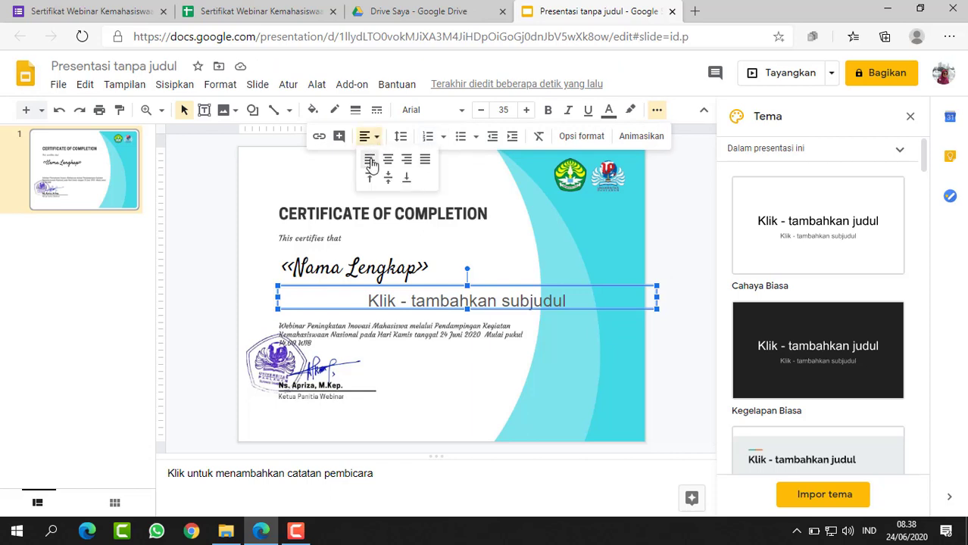
pyautogui.click(370, 160)
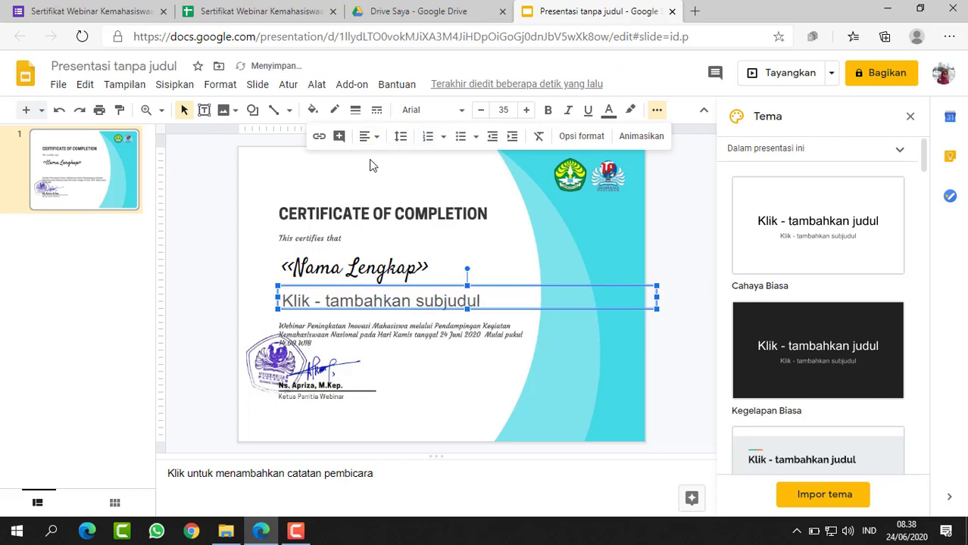
pyautogui.click(322, 299)
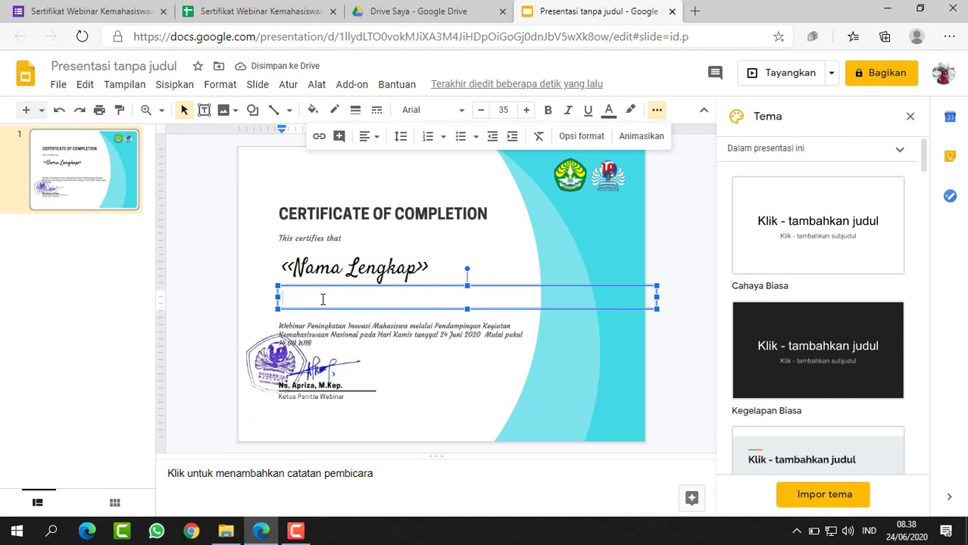
pyautogui.write('<<Pe')
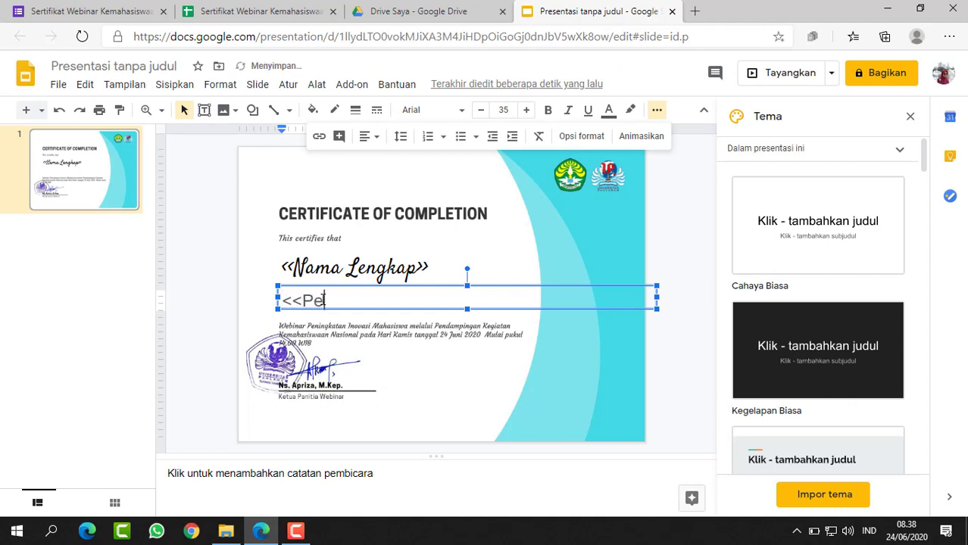
pyautogui.write('rguruan ')
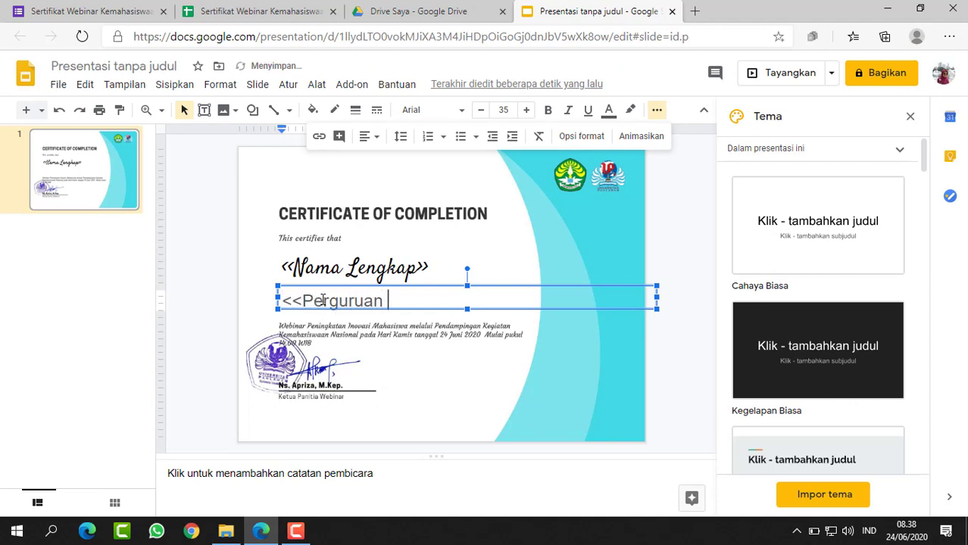
pyautogui.write('Tinggi')
pyautogui.write('>>')
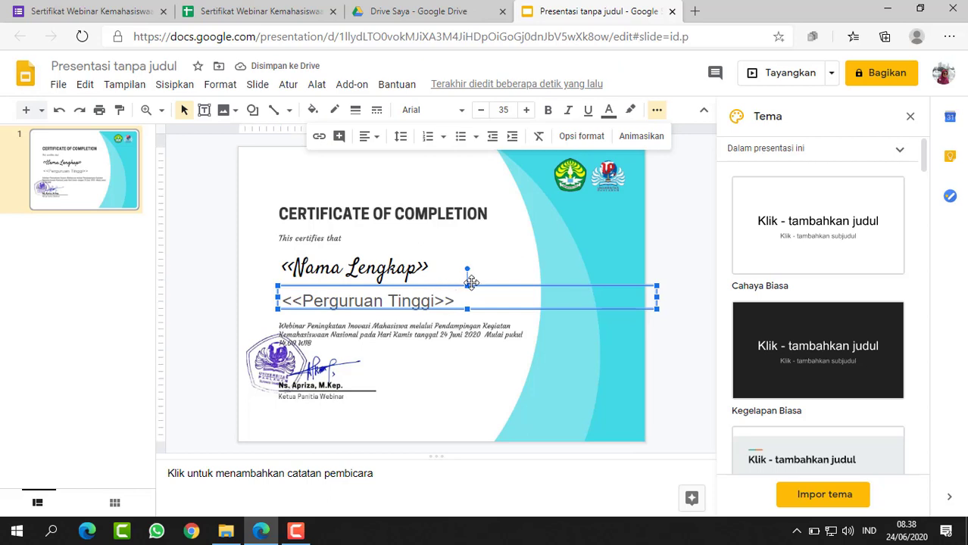
# Step: Set the <<Perguruan Tinggi>> text to the Rajdhani font from the font library
pyautogui.click(460, 112)
pyautogui.click(452, 143)
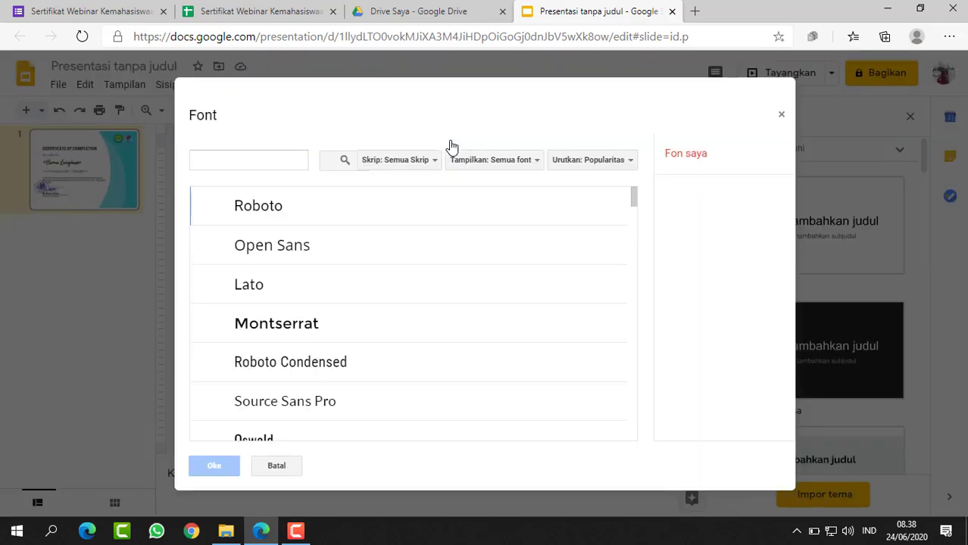
pyautogui.scroll(-1, 379, 300)
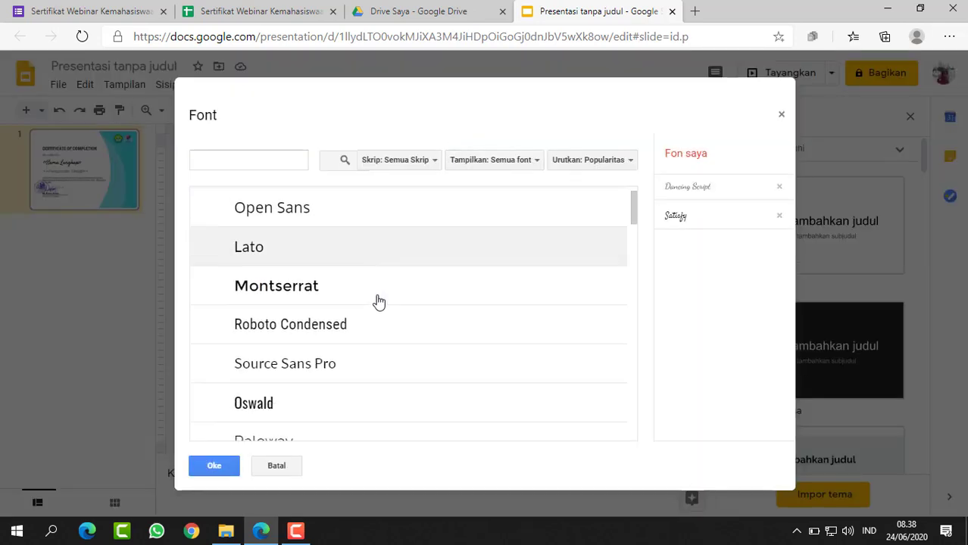
pyautogui.scroll(-2, 394, 296)
pyautogui.moveTo(635, 232); pyautogui.dragTo(631, 407)
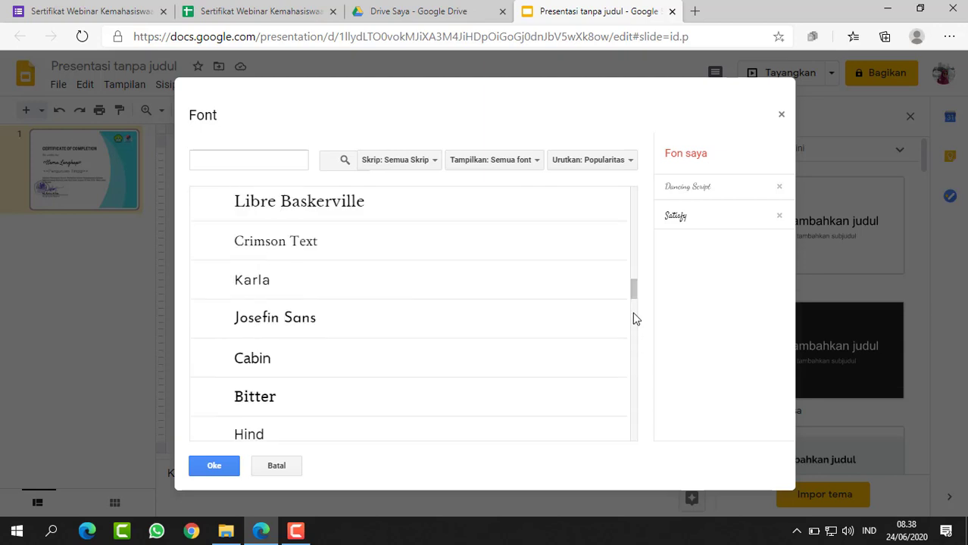
pyautogui.moveTo(635, 291)
pyautogui.mouseDown()
pyautogui.moveTo(635, 387)
pyautogui.moveTo(625, 411)
pyautogui.mouseUp()
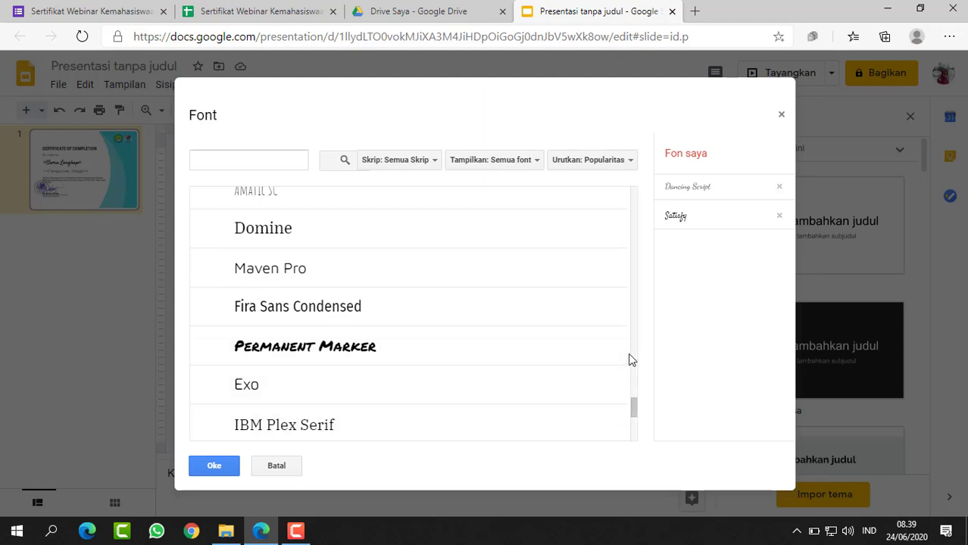
pyautogui.scroll(-1, 593, 366)
pyautogui.scroll(-3, 594, 366)
pyautogui.scroll(-4, 594, 366)
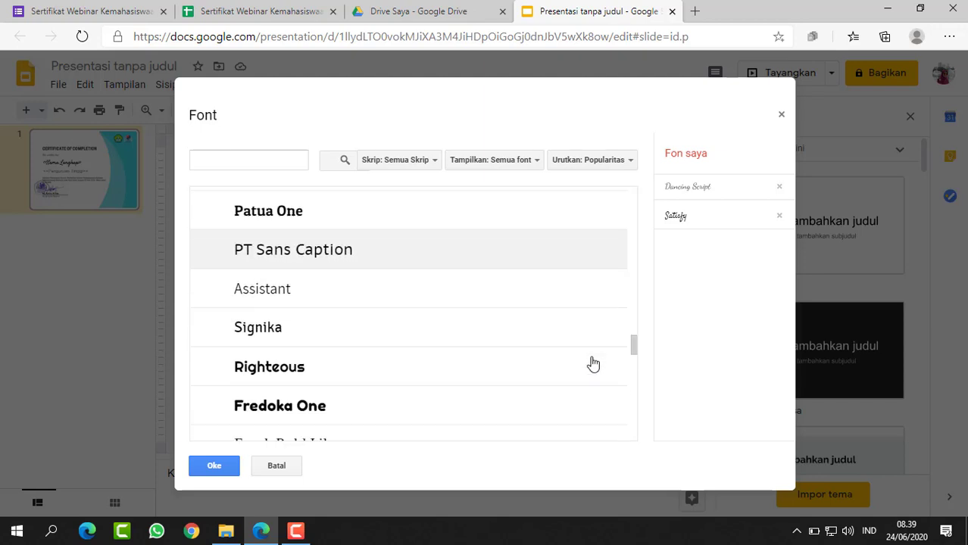
pyautogui.scroll(-3, 593, 365)
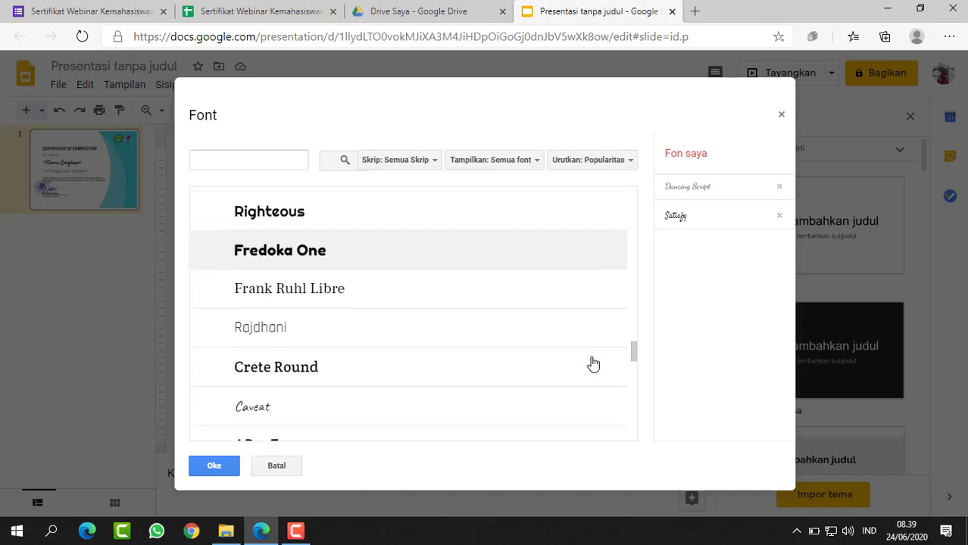
pyautogui.click(260, 317)
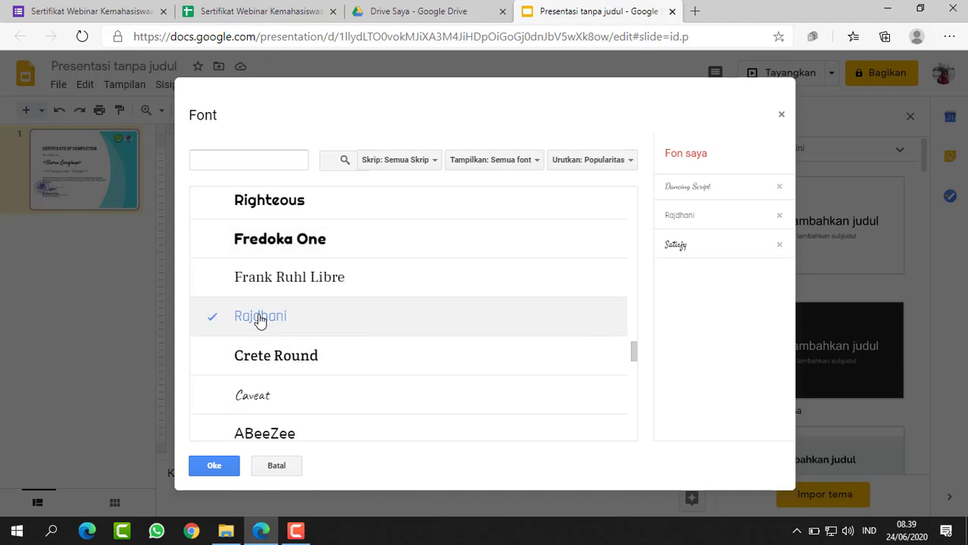
pyautogui.click(213, 465)
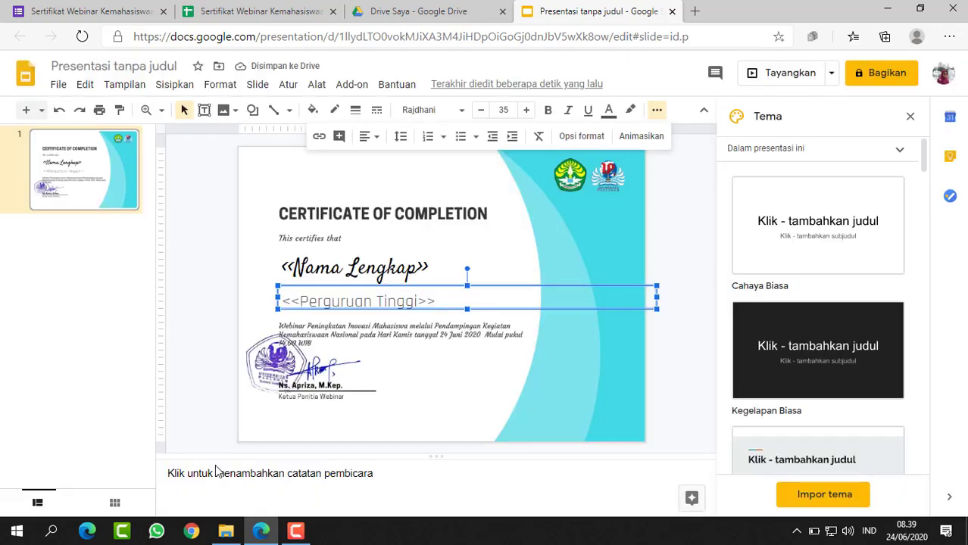
# Step: Shrink the <<Perguruan Tinggi>> text to 24 points
pyautogui.click(482, 111)
pyautogui.click(482, 111)
pyautogui.click(482, 110)
pyautogui.click(482, 111)
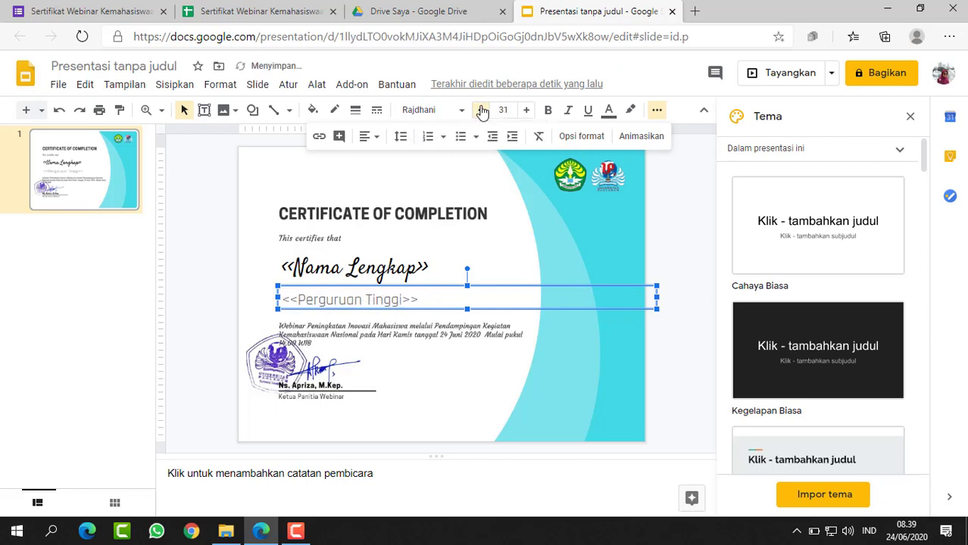
pyautogui.click(482, 110)
pyautogui.click(482, 110)
pyautogui.click(482, 111)
pyautogui.click(482, 110)
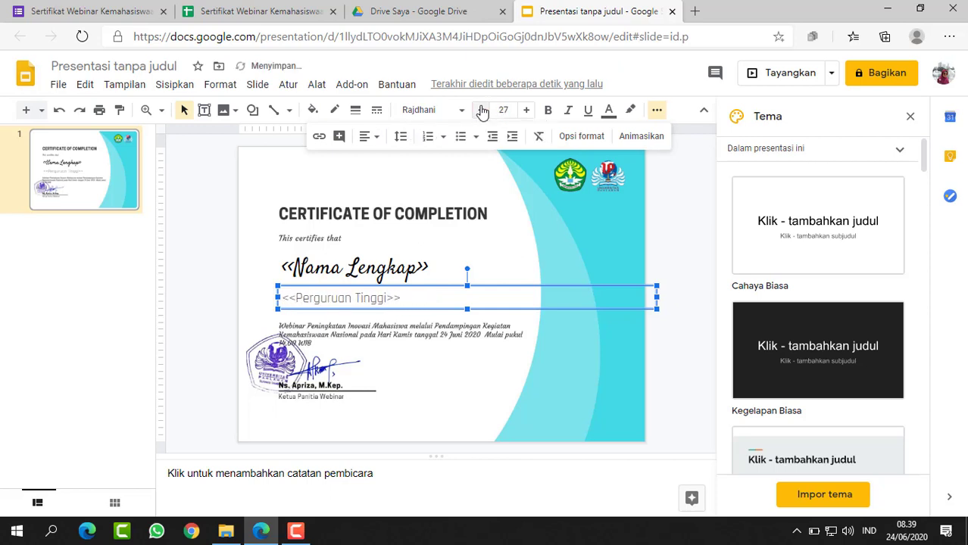
pyautogui.click(482, 110)
pyautogui.click(481, 111)
pyautogui.click(482, 110)
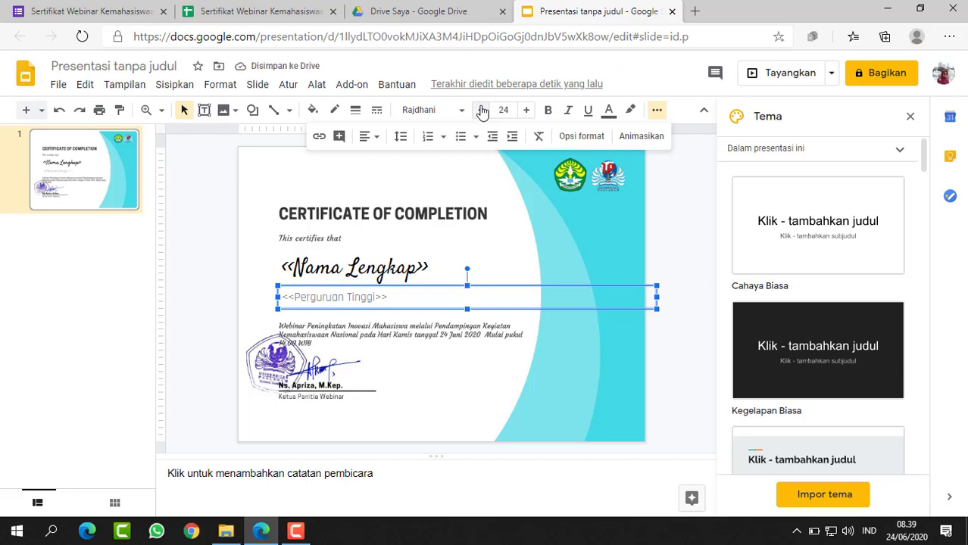
pyautogui.click(485, 184)
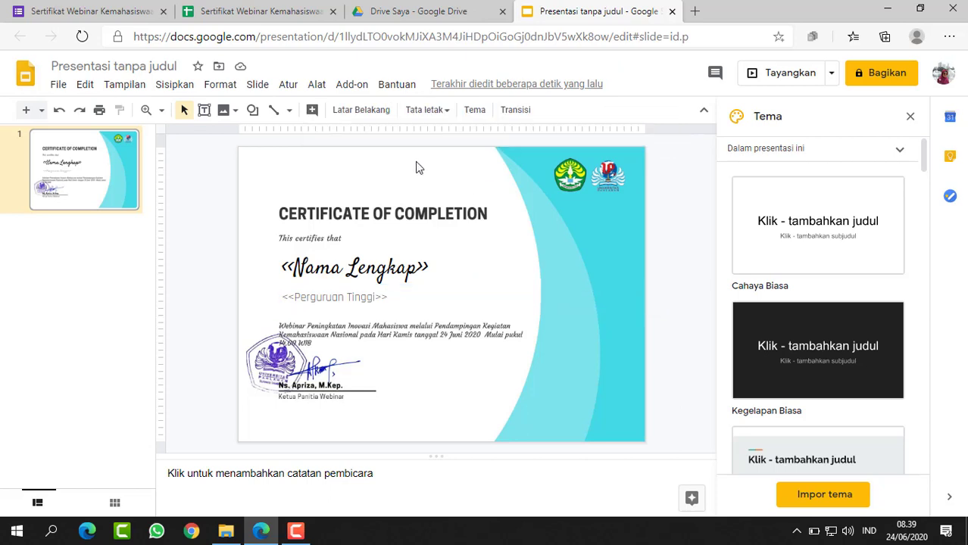
# Step: Retitle the presentation from 'Presentasi tanpa judul' to 'Sertifikat Webinar Kemahasiswaan 2020'
pyautogui.click(135, 66)
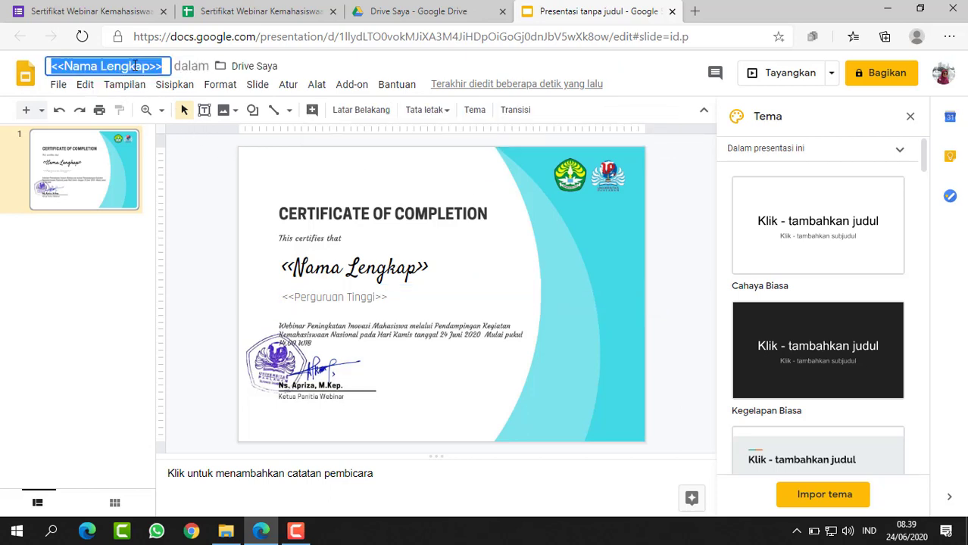
pyautogui.write('Webi')
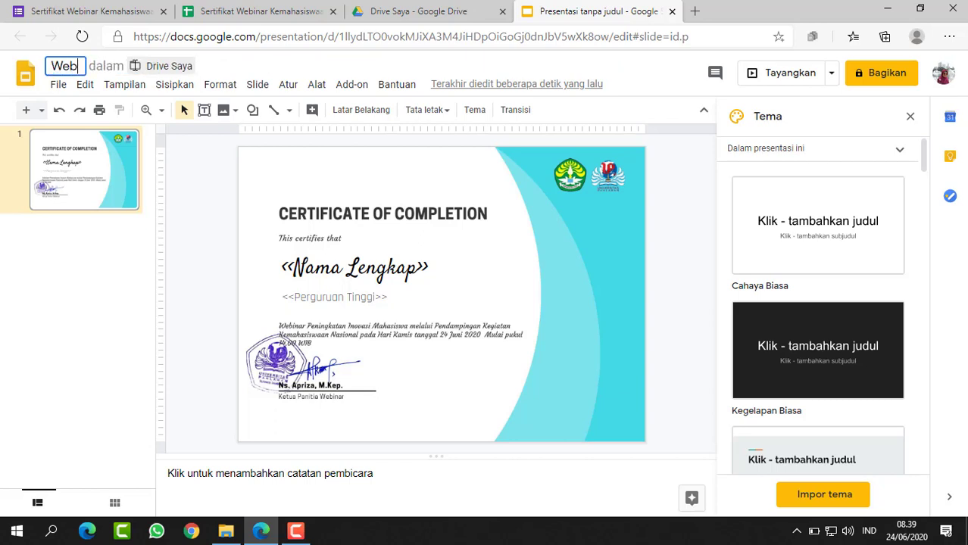
pyautogui.press('BackSpace')
pyautogui.press('BackSpace')
pyautogui.press('BackSpace')
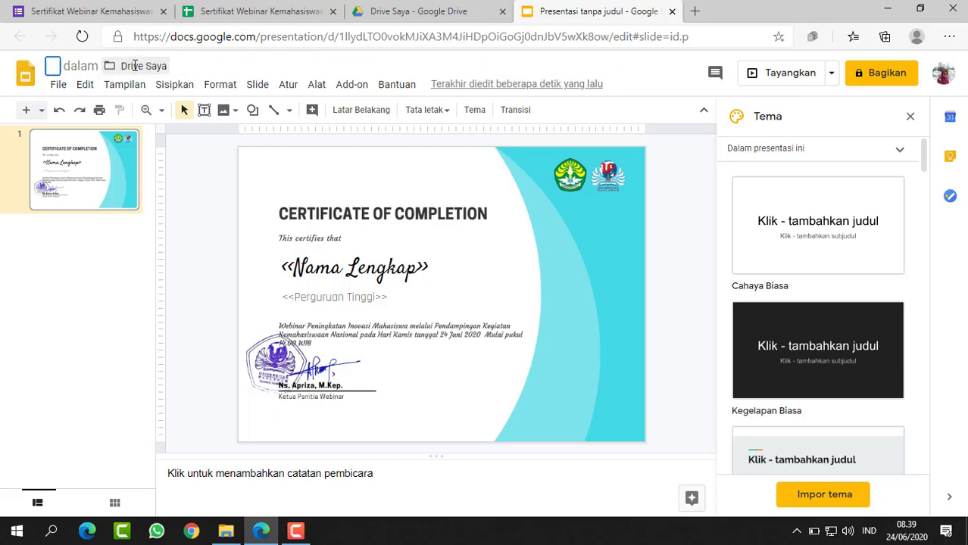
pyautogui.write('Sert')
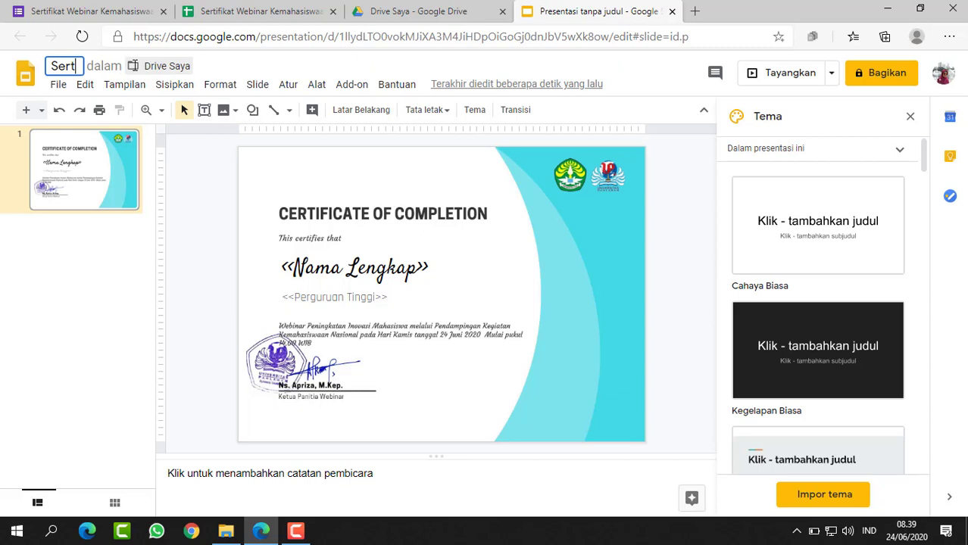
pyautogui.write('ifikat W')
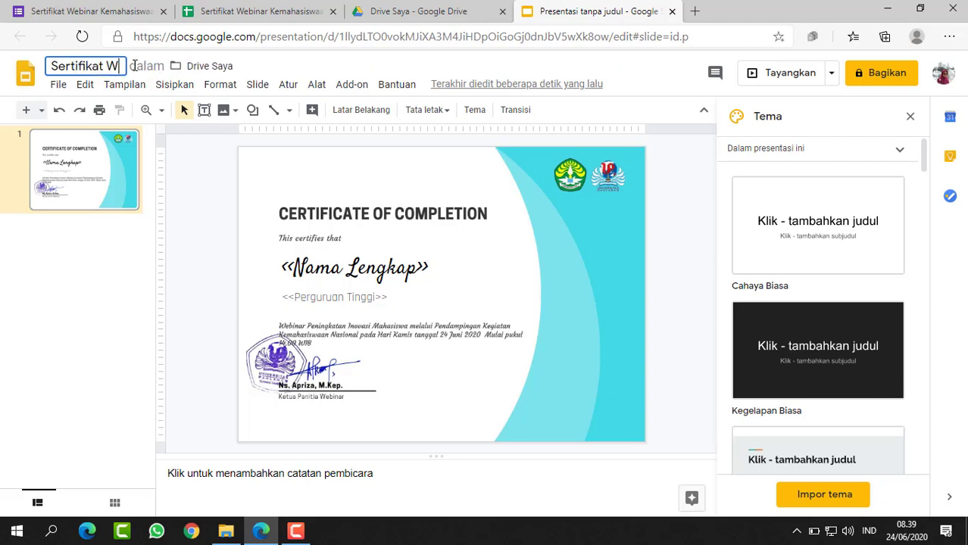
pyautogui.write('ebinar')
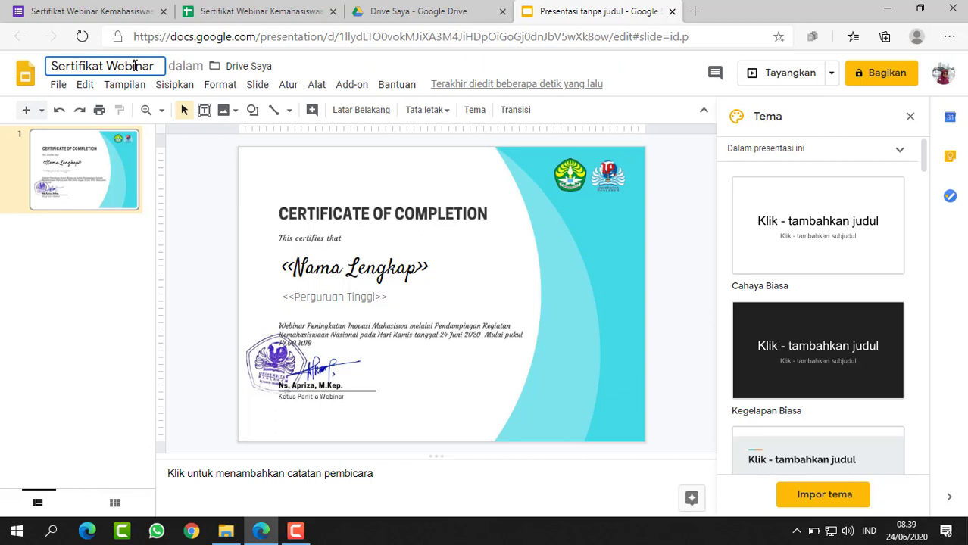
pyautogui.write(' Kemahais')
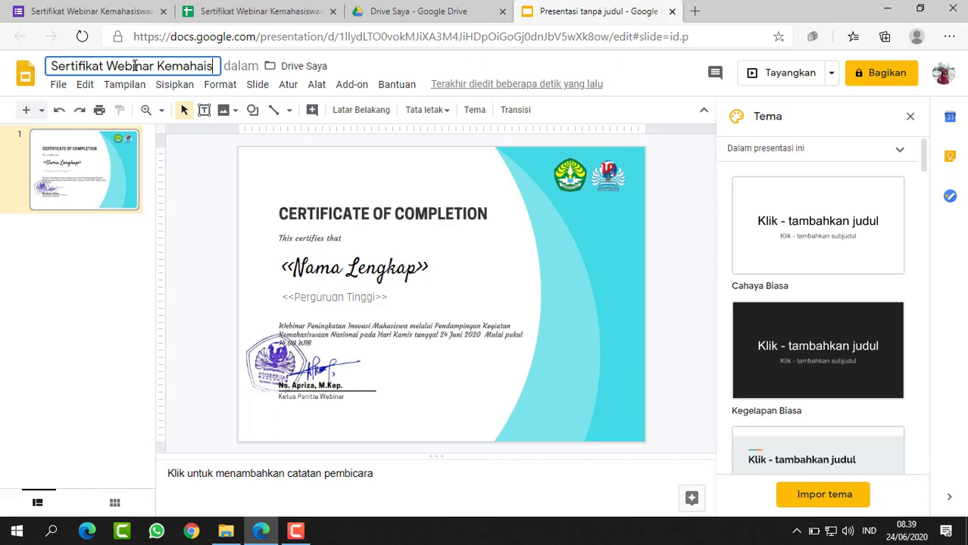
pyautogui.write('swa')
pyautogui.press('BackSpace')
pyautogui.press('BackSpace')
pyautogui.press('BackSpace')
pyautogui.press('BackSpace')
pyautogui.press('BackSpace')
pyautogui.write('siswa')
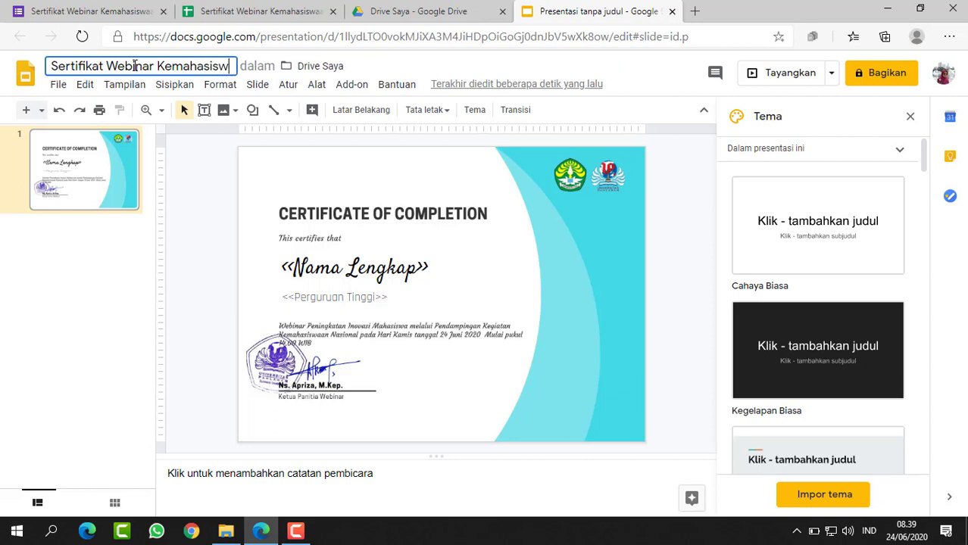
pyautogui.write('an 2020')
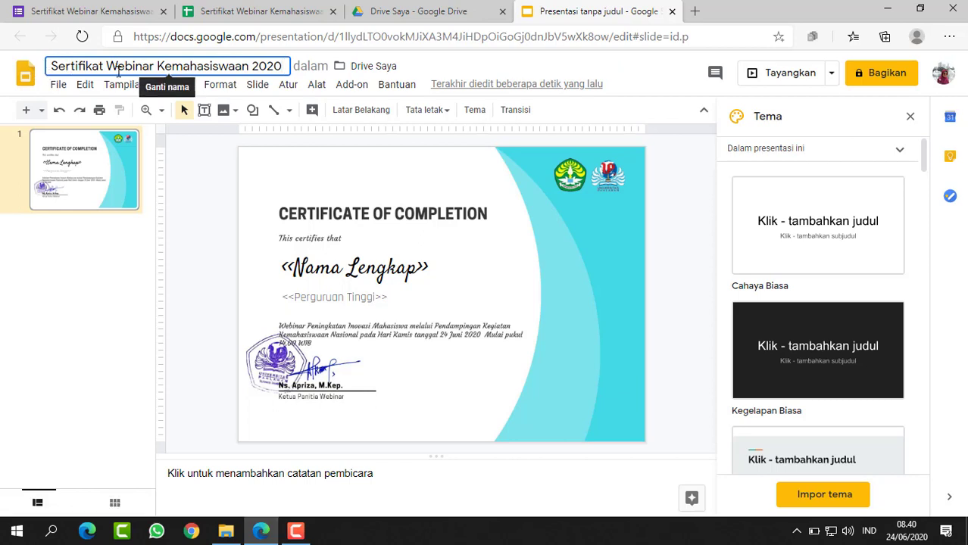
pyautogui.click(259, 172)
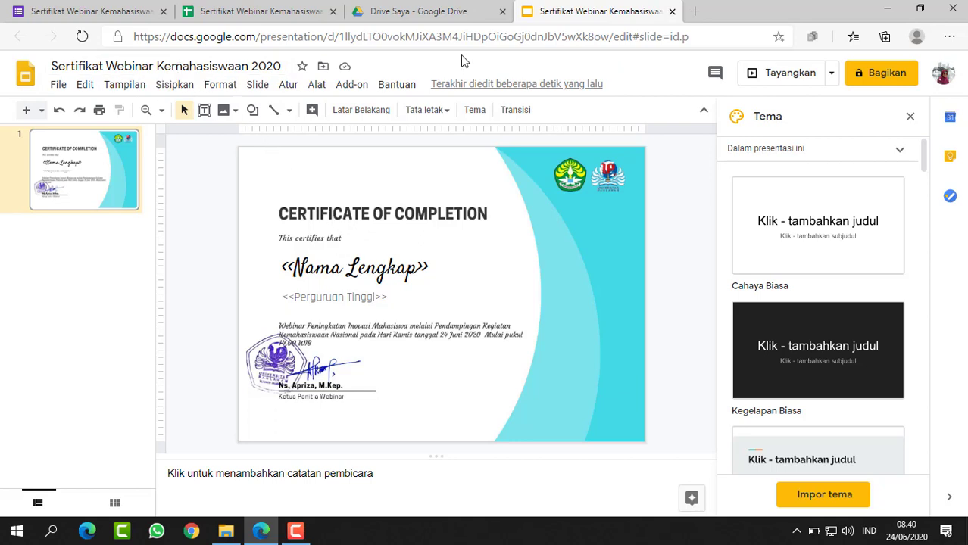
# Step: In My Drive, add a new folder called 'Sertifikat Webinar Kemahasiswaan 2020'
pyautogui.click(448, 12)
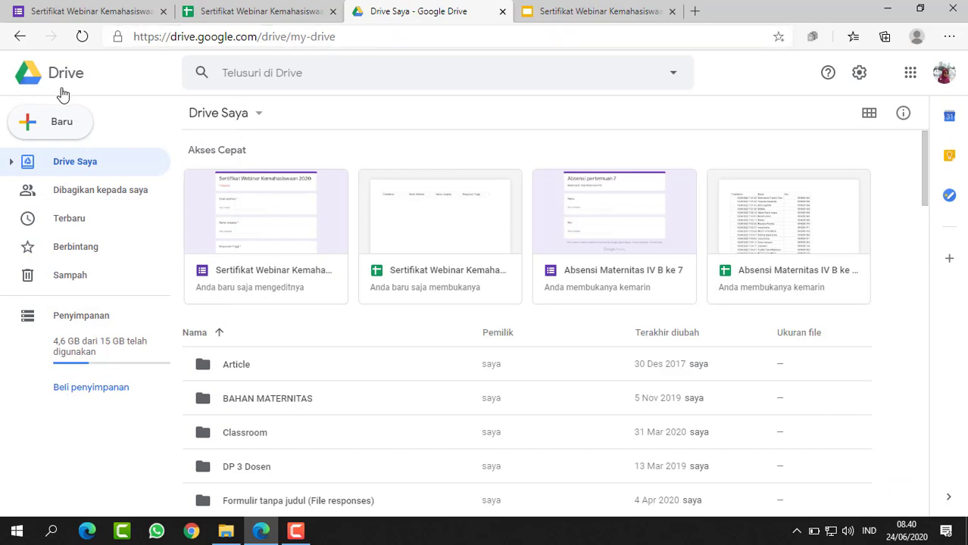
pyautogui.click(50, 124)
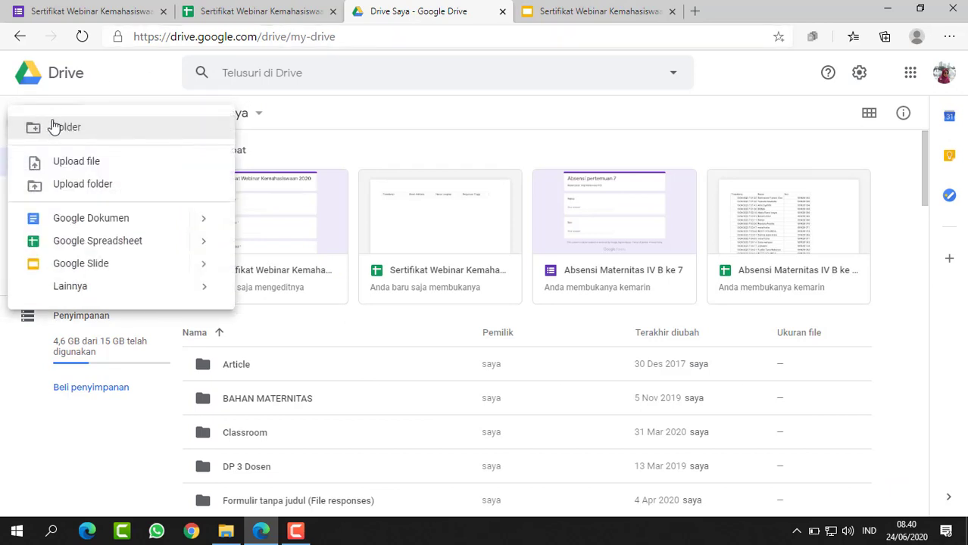
pyautogui.click(59, 130)
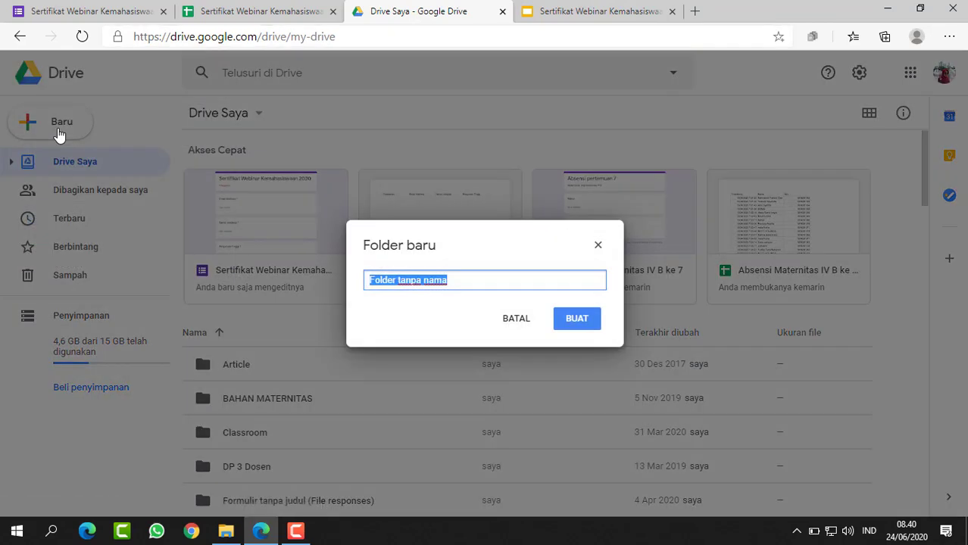
pyautogui.write('Se')
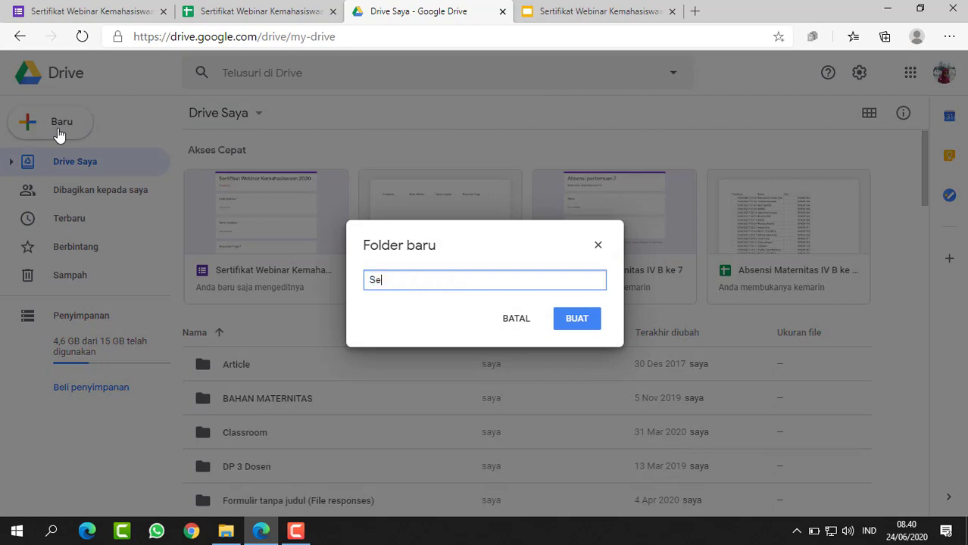
pyautogui.write('t')
pyautogui.click(58, 109)
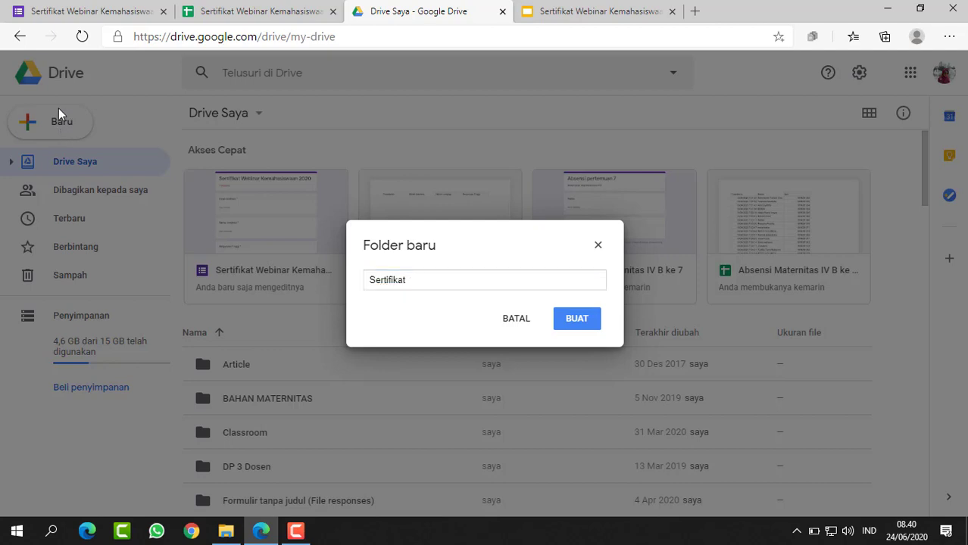
pyautogui.click(438, 281)
pyautogui.write('Webinar Kemahasiswaan 2')
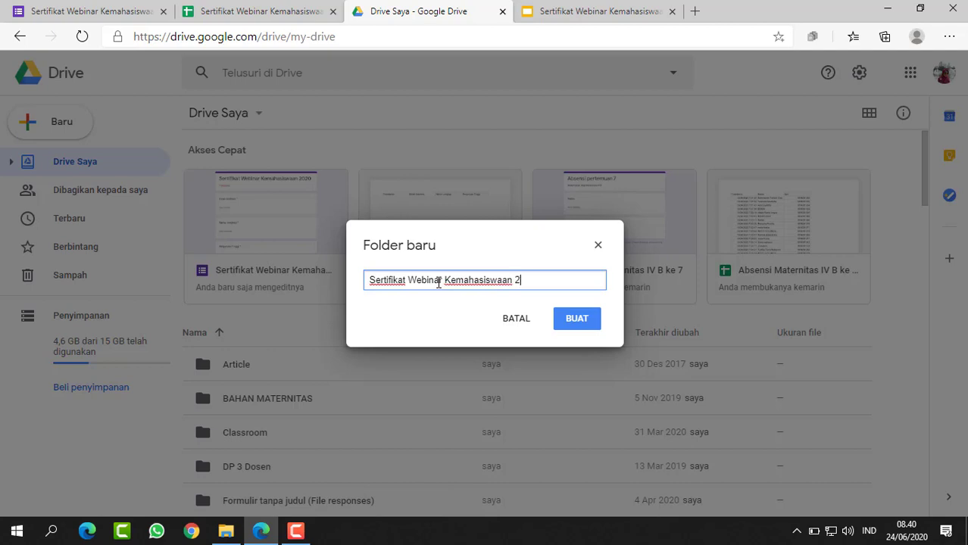
pyautogui.write('020')
pyautogui.click(570, 326)
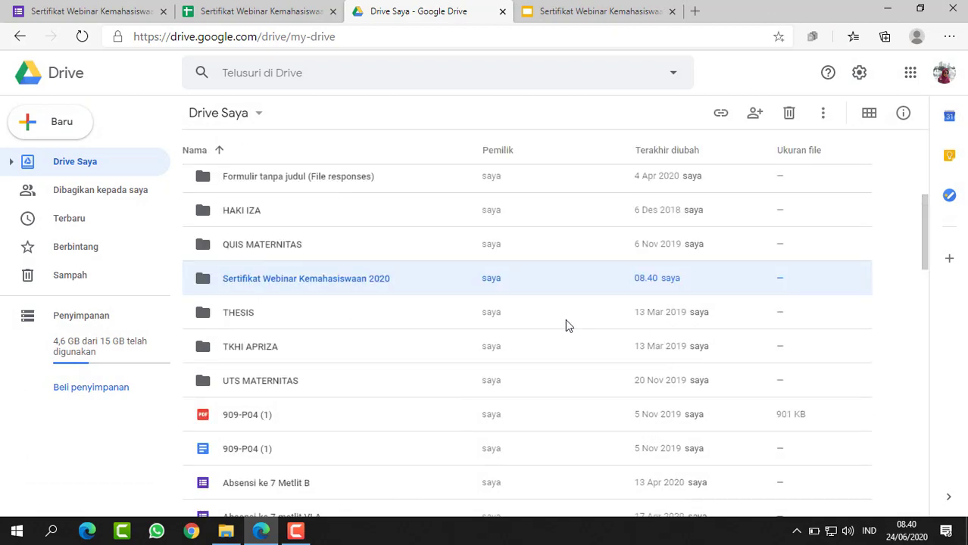
# Step: Select the Sertifikat Slides file from Drive as the AutoCrat template in the spreadsheet
pyautogui.click(250, 12)
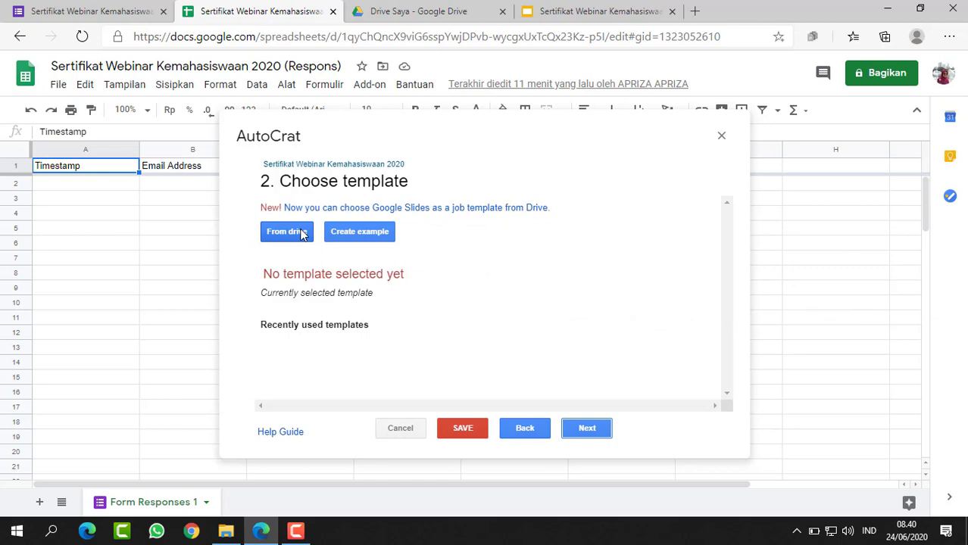
pyautogui.click(301, 234)
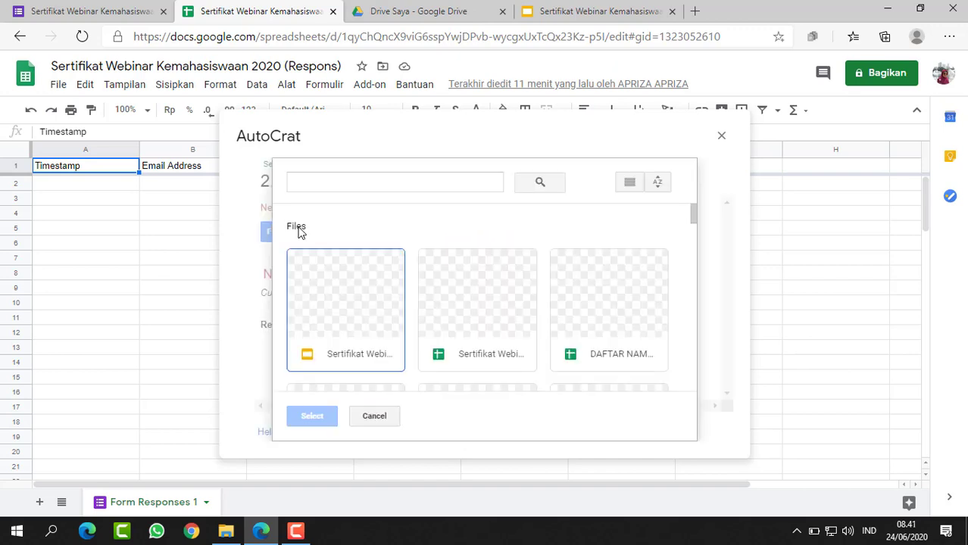
pyautogui.click(333, 297)
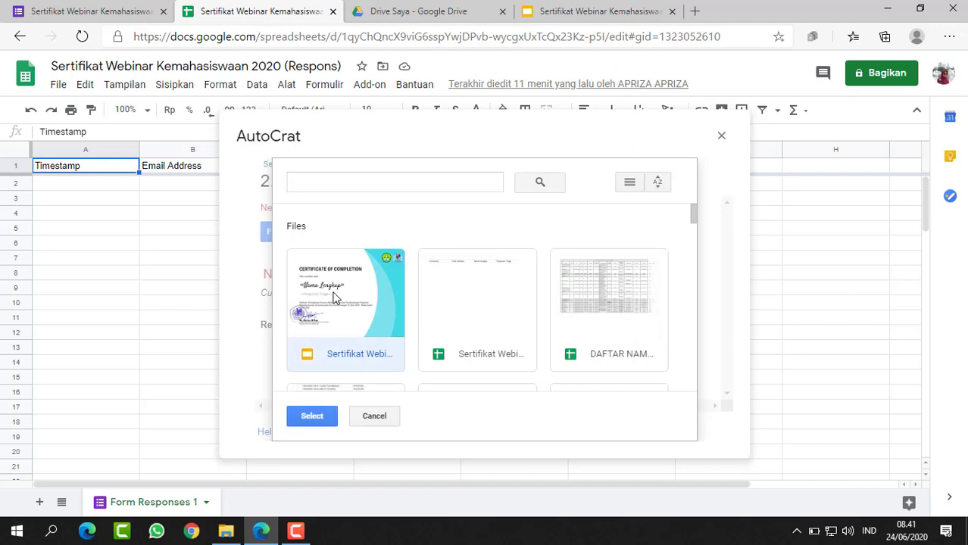
pyautogui.click(312, 419)
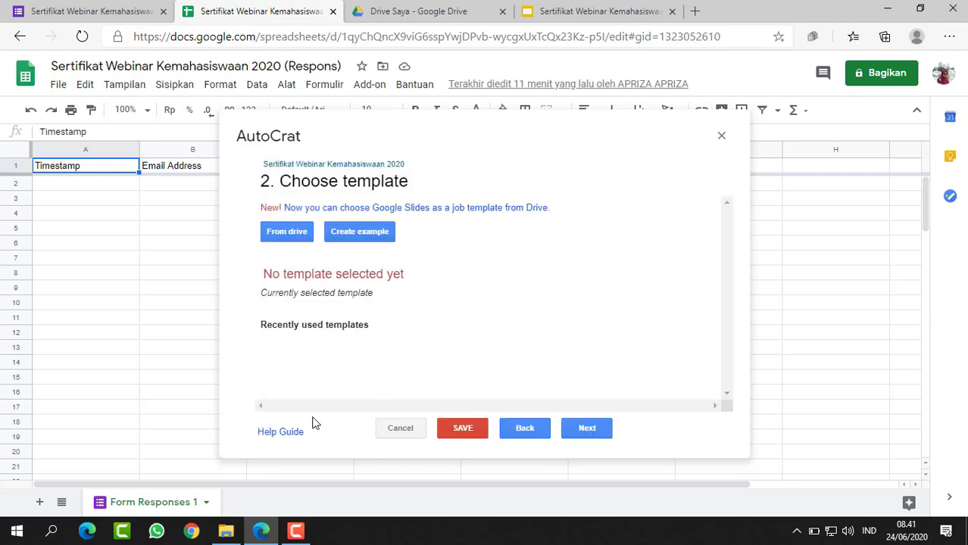
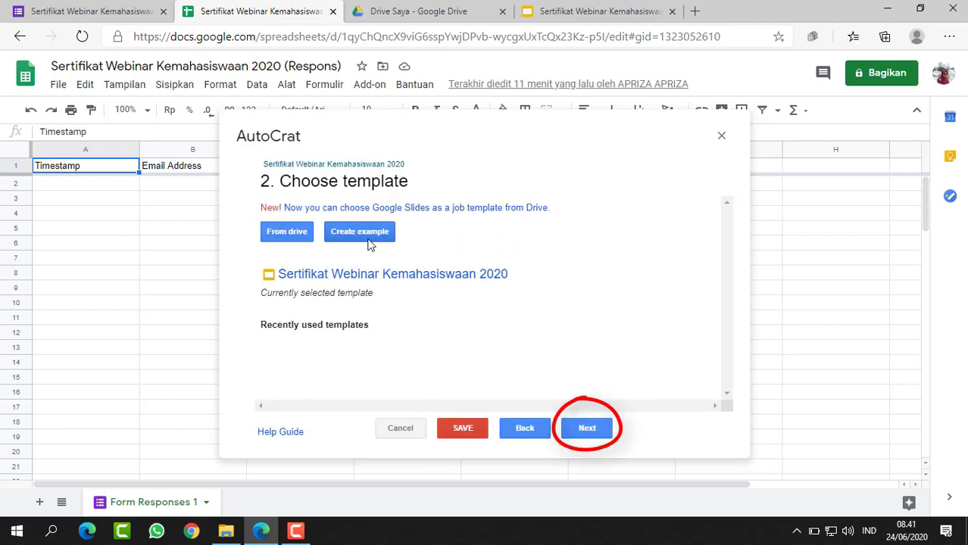
# Step: Name generated files 'Sertifikat <<Nama Lengkap>>' and set their output type to PDF
pyautogui.click(583, 429)
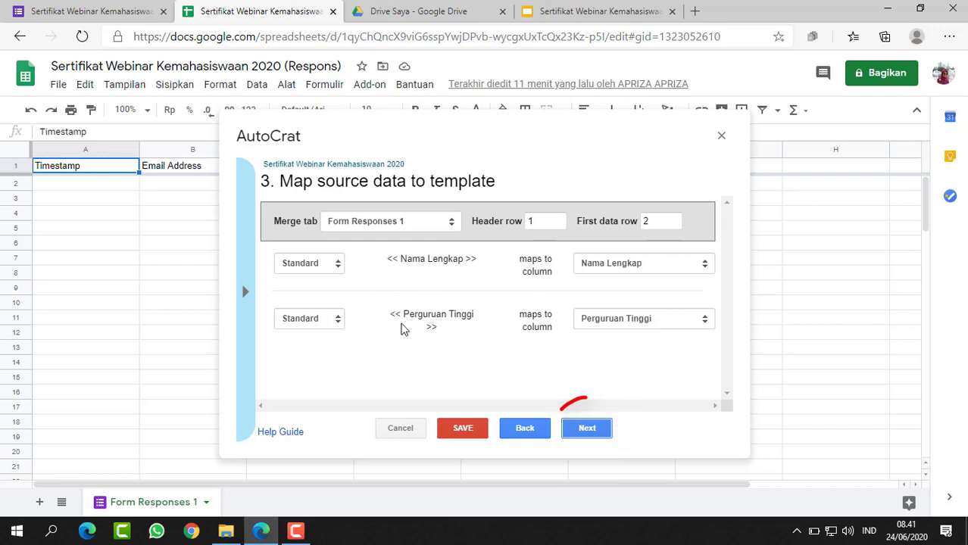
pyautogui.click(573, 431)
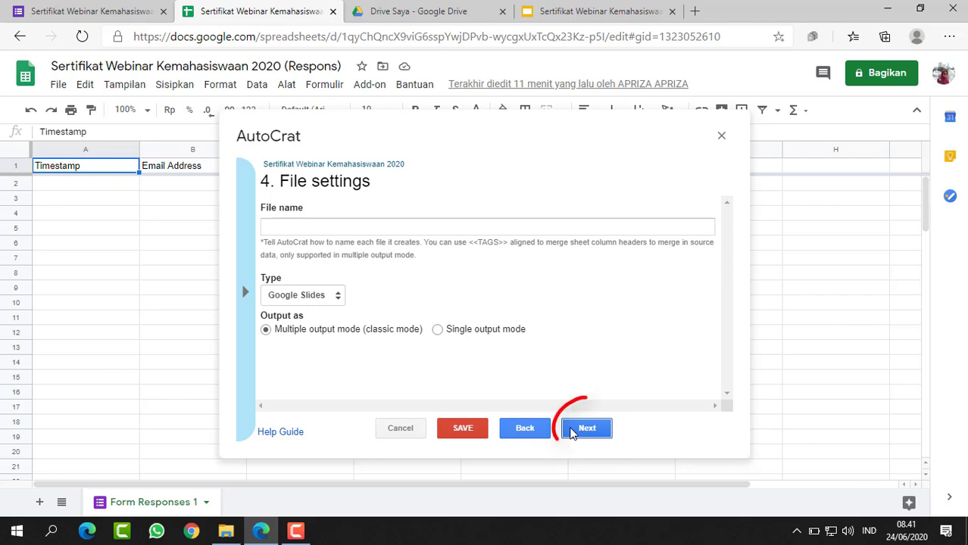
pyautogui.click(343, 222)
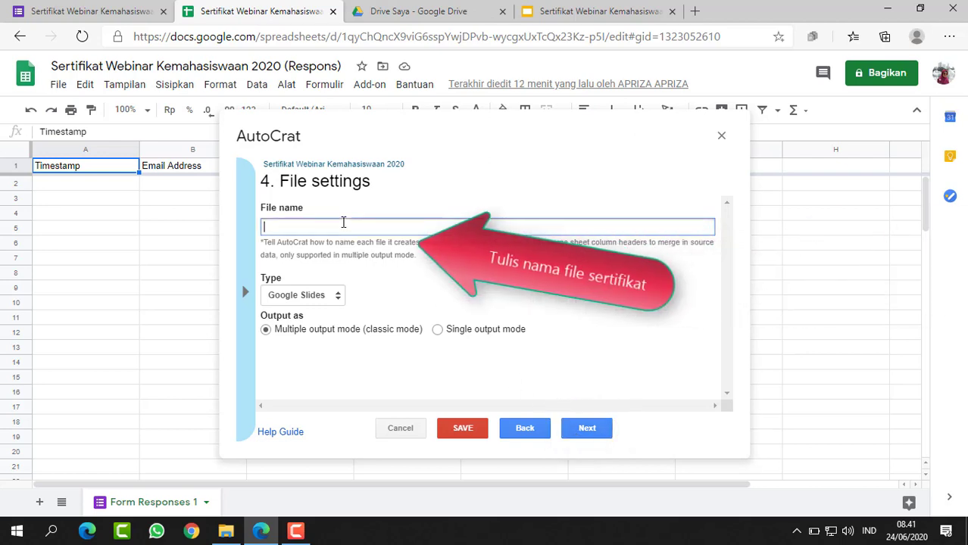
pyautogui.write('Sert')
pyautogui.write('ifikat ')
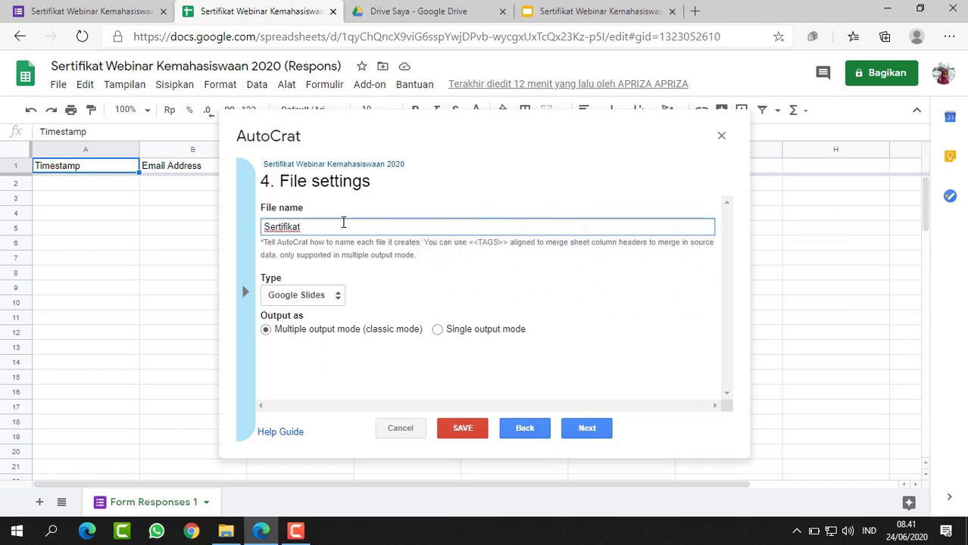
pyautogui.write('<<Nam')
pyautogui.write('a Lengka')
pyautogui.write('p>>')
pyautogui.click(316, 297)
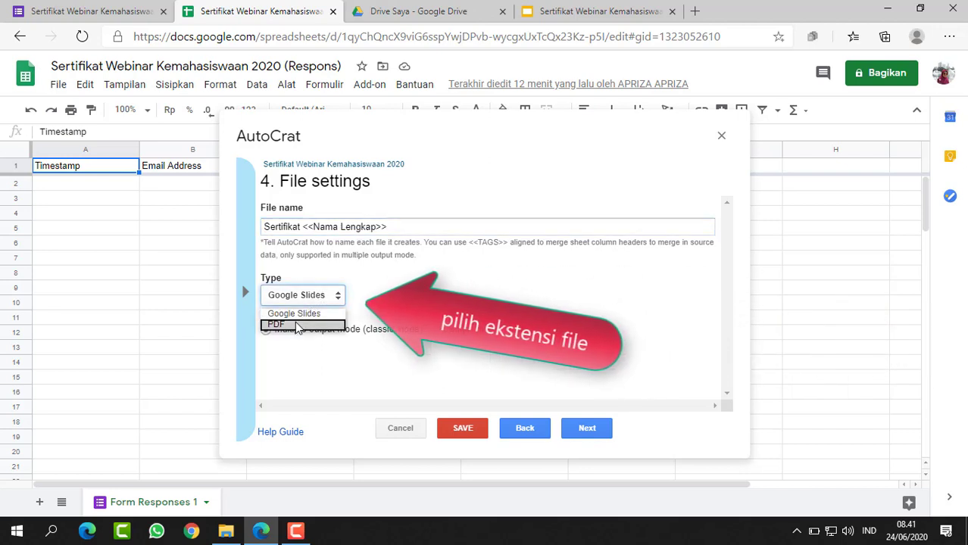
pyautogui.click(296, 326)
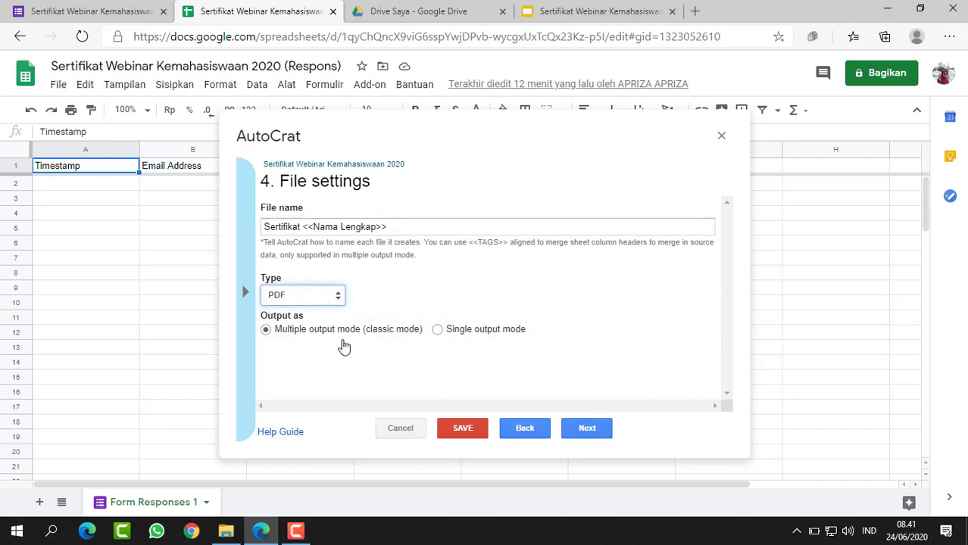
pyautogui.click(582, 429)
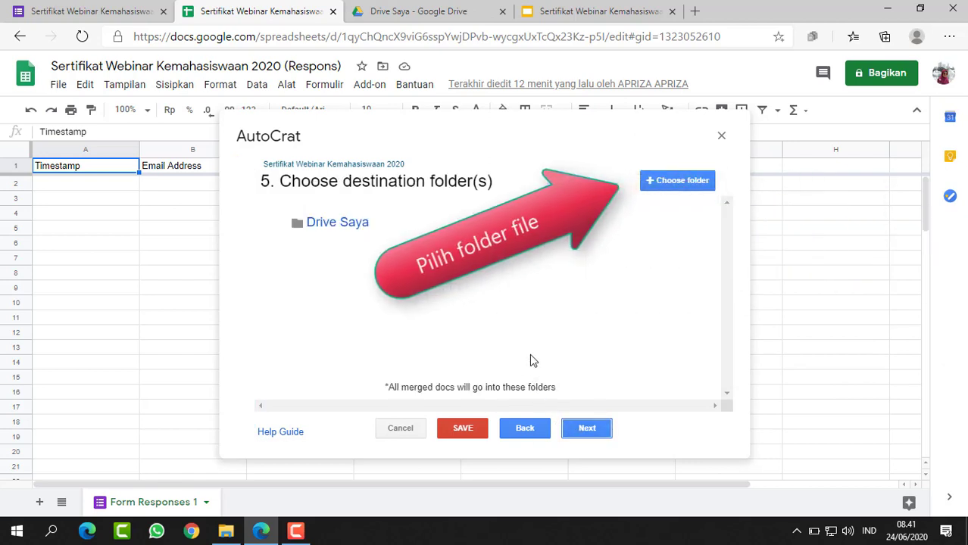
# Step: Make Sertifikat Webinar Kemahasiswaan 2020 the only destination folder, removing Drive Saya
pyautogui.click(659, 185)
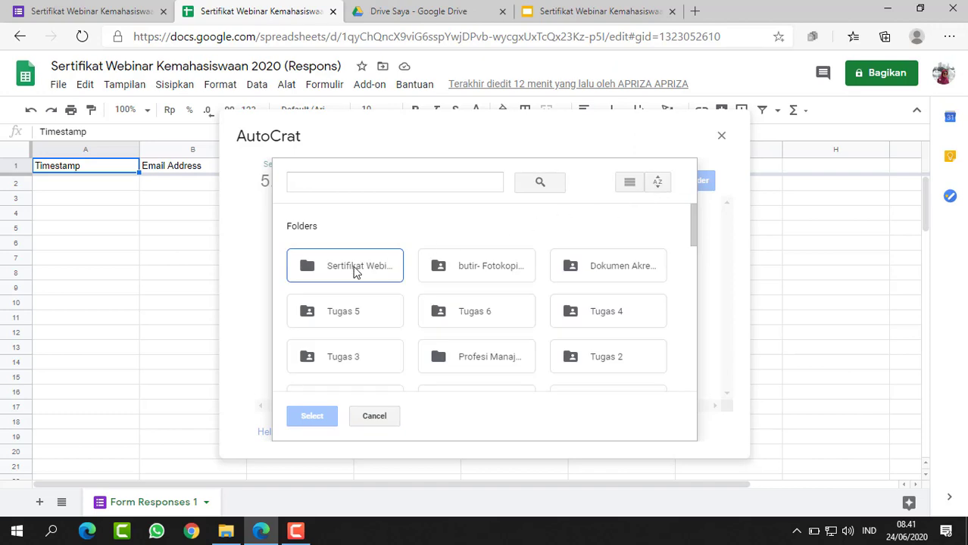
pyautogui.click(334, 271)
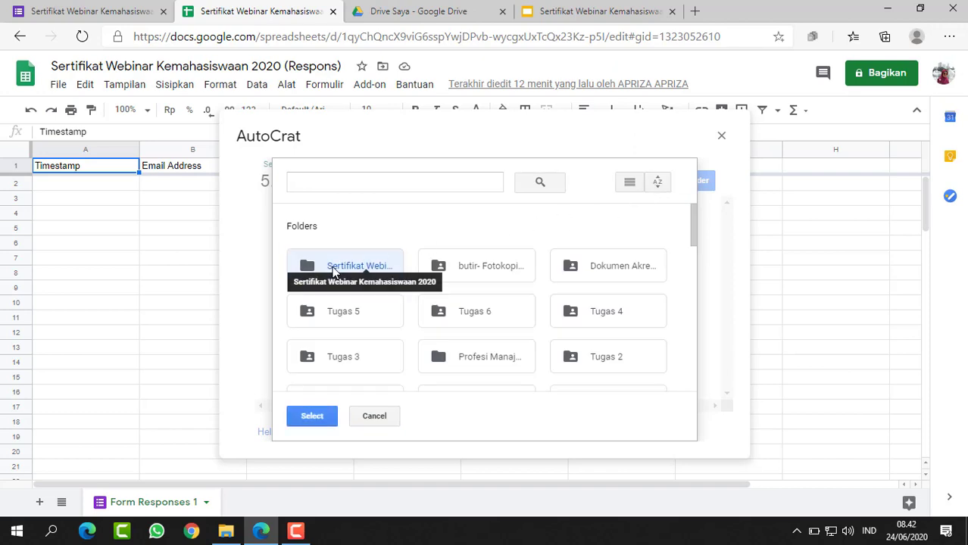
pyautogui.click(312, 416)
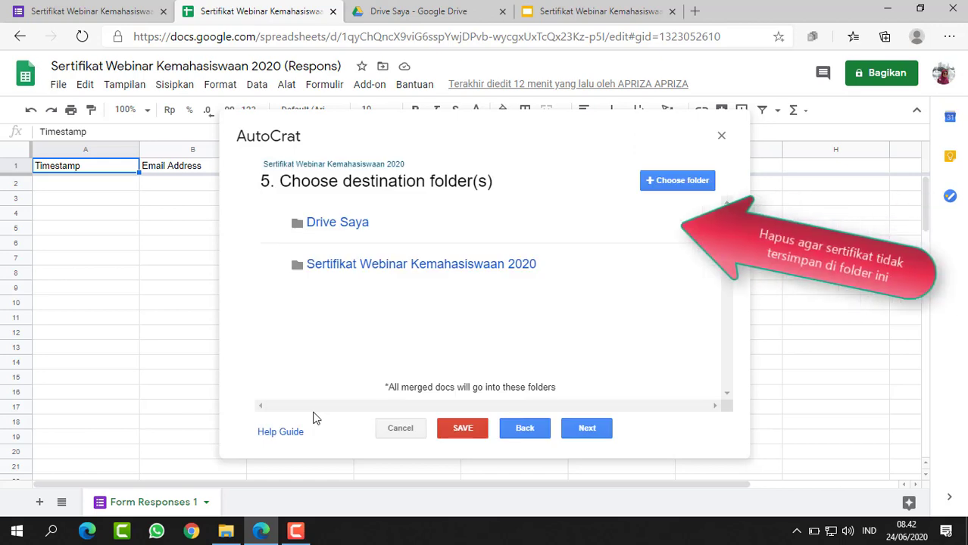
pyautogui.moveTo(648, 236)
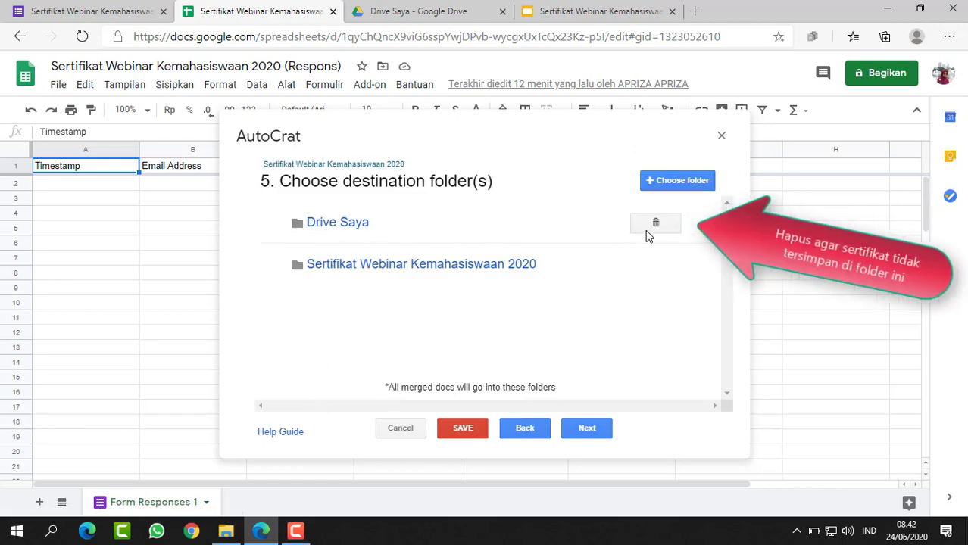
pyautogui.click(657, 225)
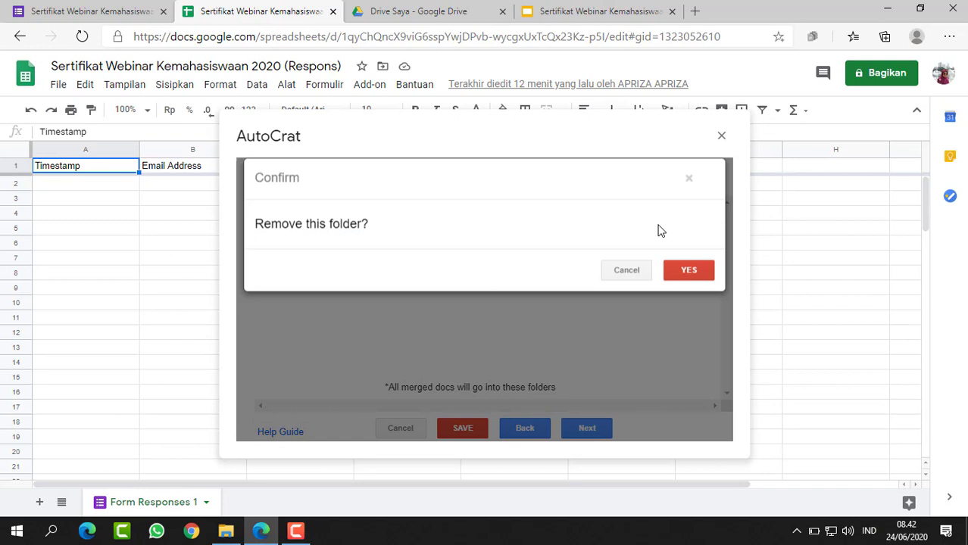
pyautogui.click(676, 278)
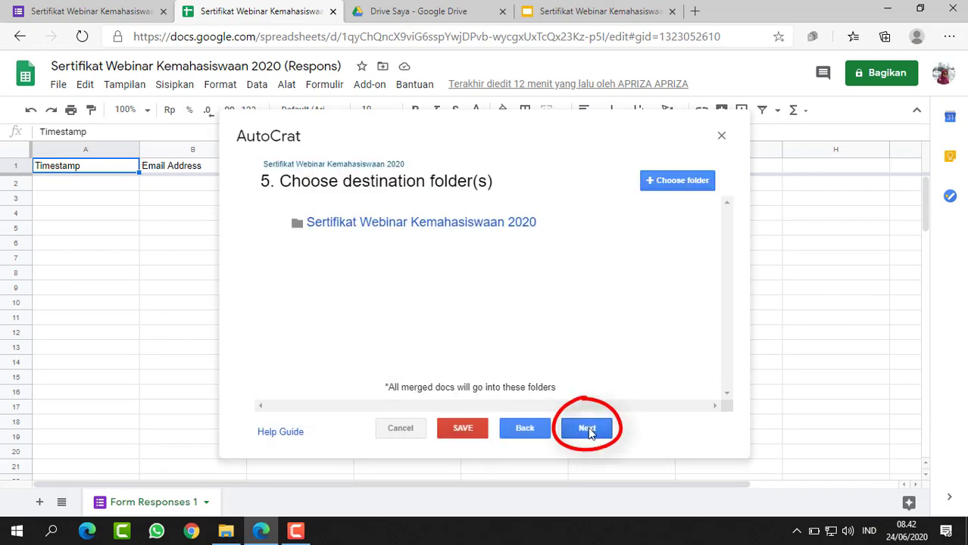
# Step: Skip the optional dynamic folder reference and merge condition steps
pyautogui.click(588, 428)
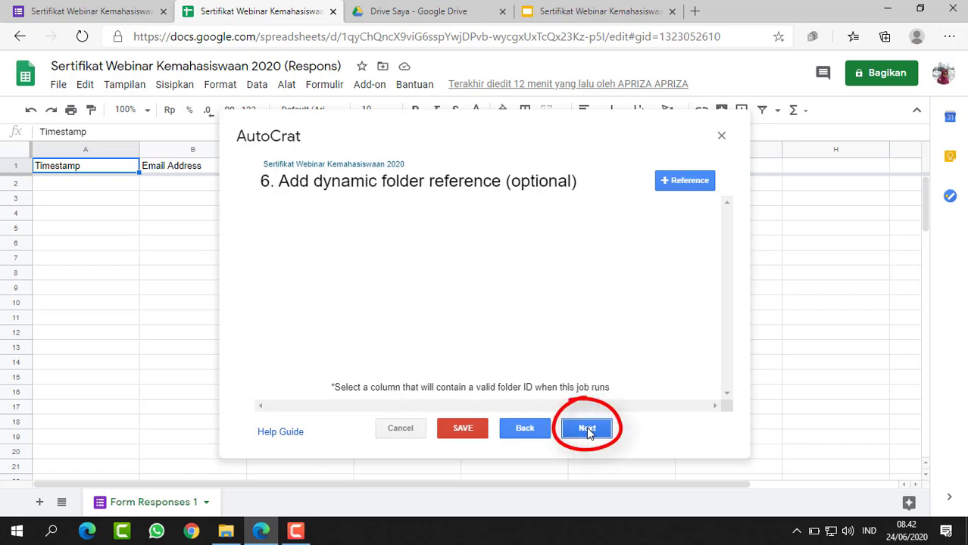
pyautogui.click(587, 429)
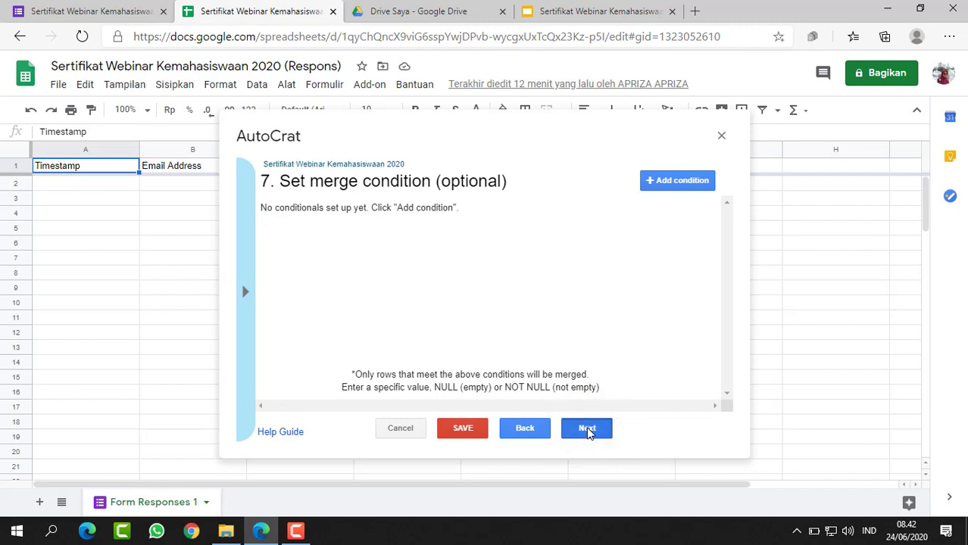
pyautogui.click(587, 428)
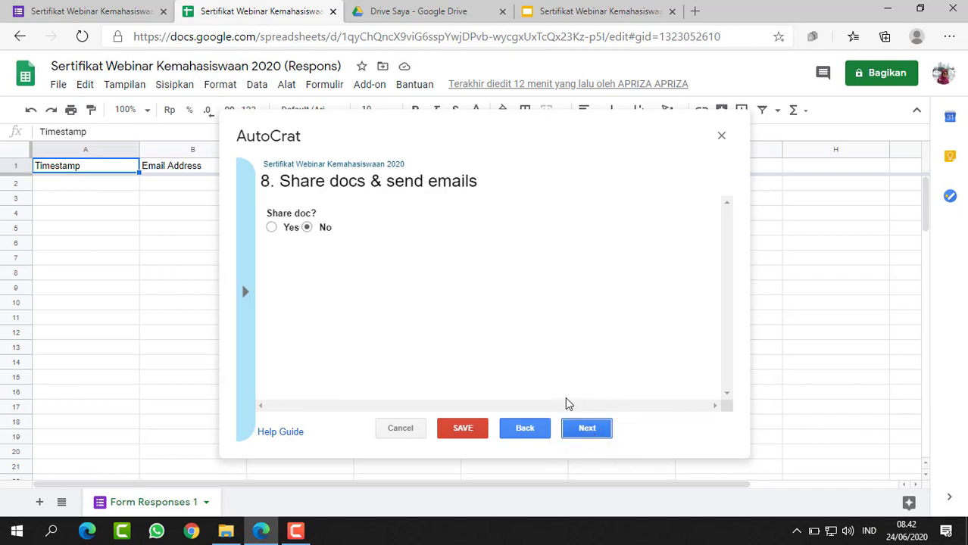
# Step: Turn on sharing of each certificate and address it to <<Email Address>>
pyautogui.click(271, 228)
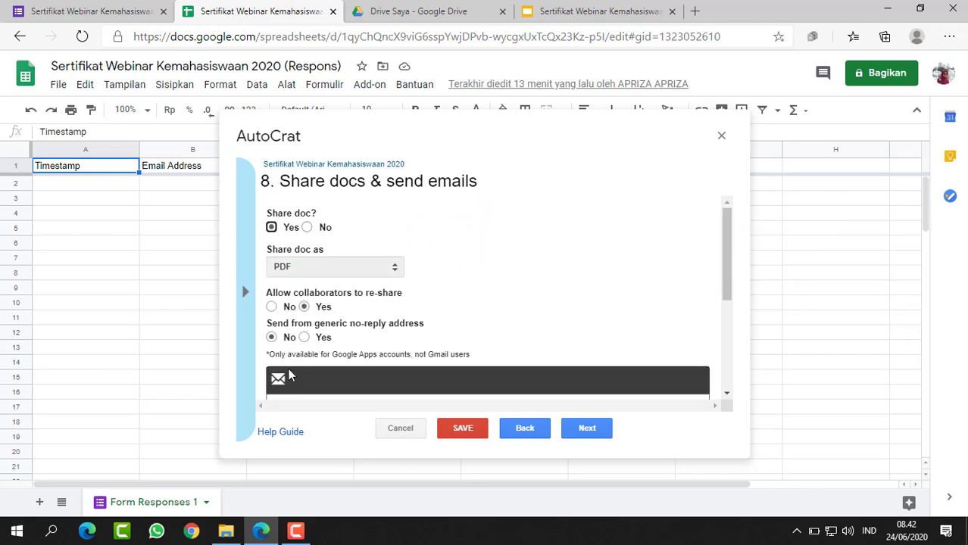
pyautogui.scroll(-1, 289, 376)
pyautogui.scroll(-1, 290, 373)
pyautogui.scroll(-1, 295, 356)
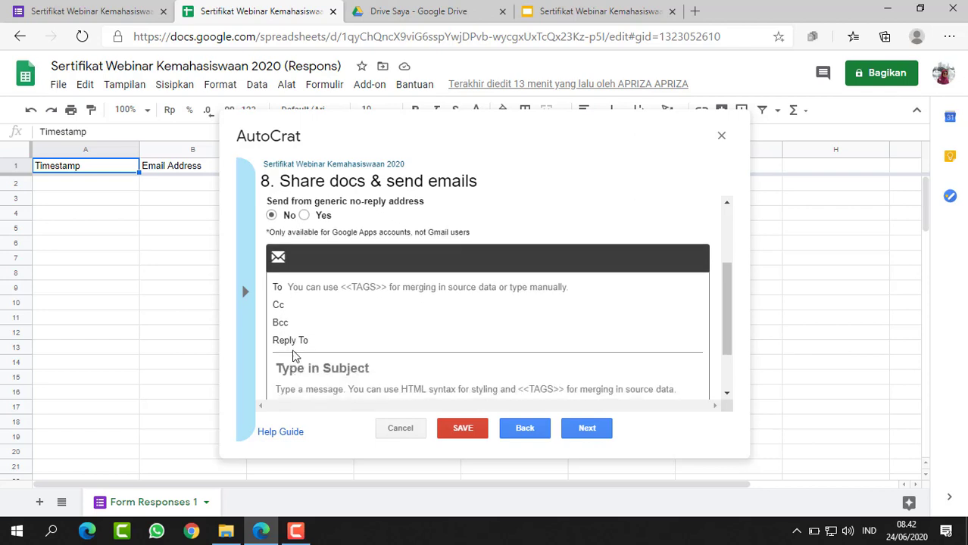
pyautogui.click(314, 289)
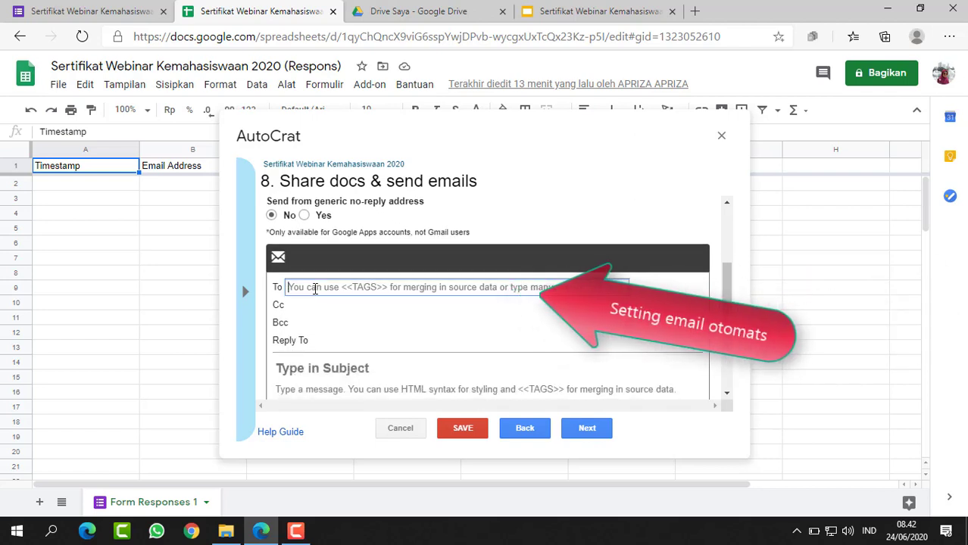
pyautogui.write('<<')
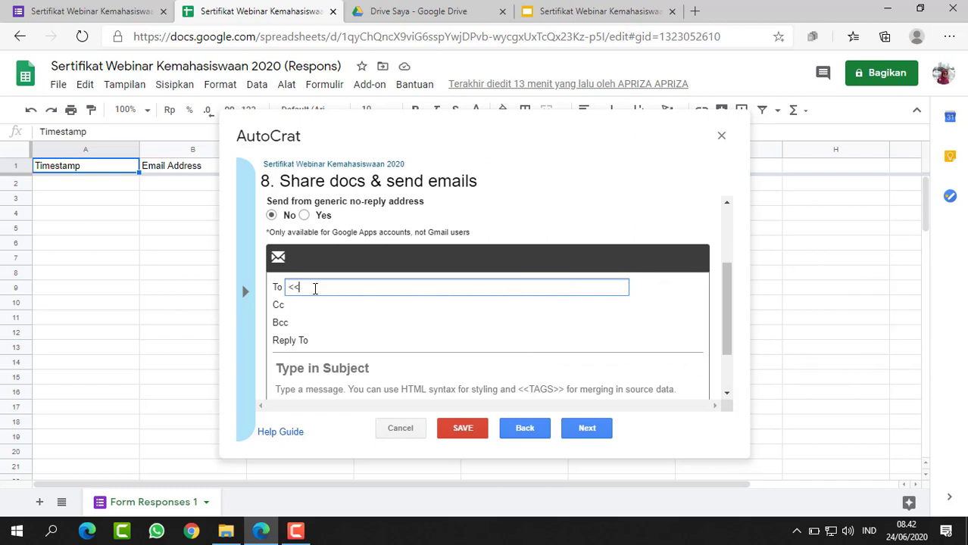
pyautogui.write('Email ')
pyautogui.write('Add')
pyautogui.write('ress>>')
# Step: Enter the organiser's reply-to e-mail address
pyautogui.click(337, 341)
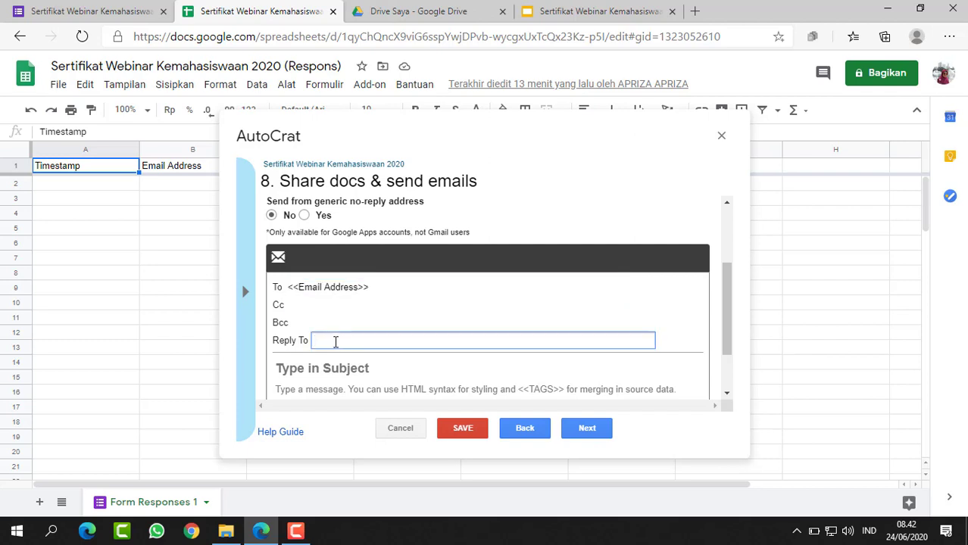
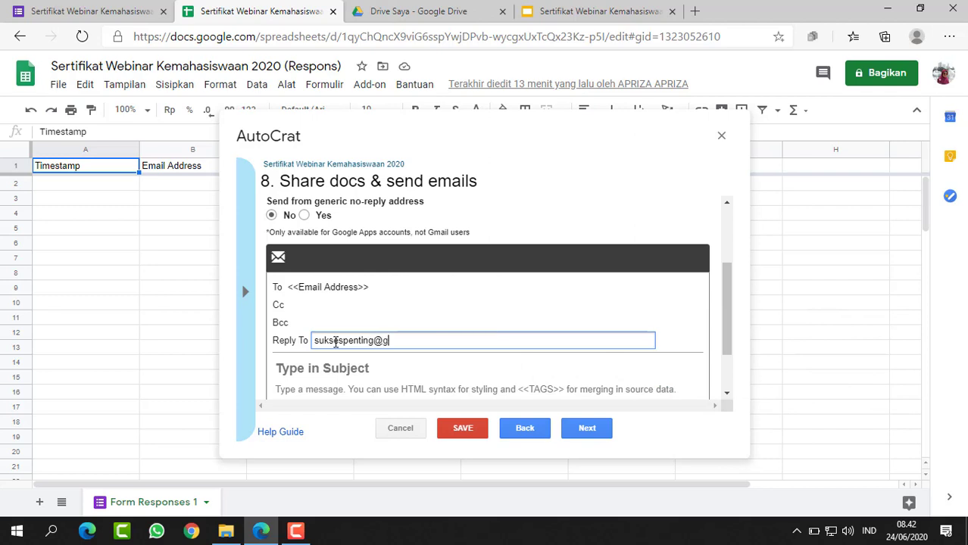
pyautogui.scroll(-2, 372, 326)
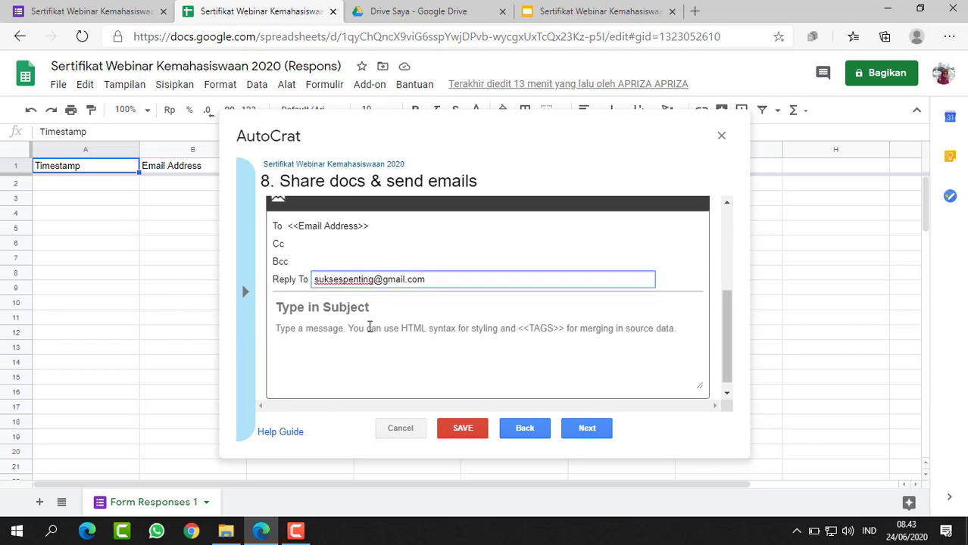
# Step: Set the e-mail subject to 'Sertifikat Webinar Kemahasiswaan 2020'
pyautogui.click(372, 308)
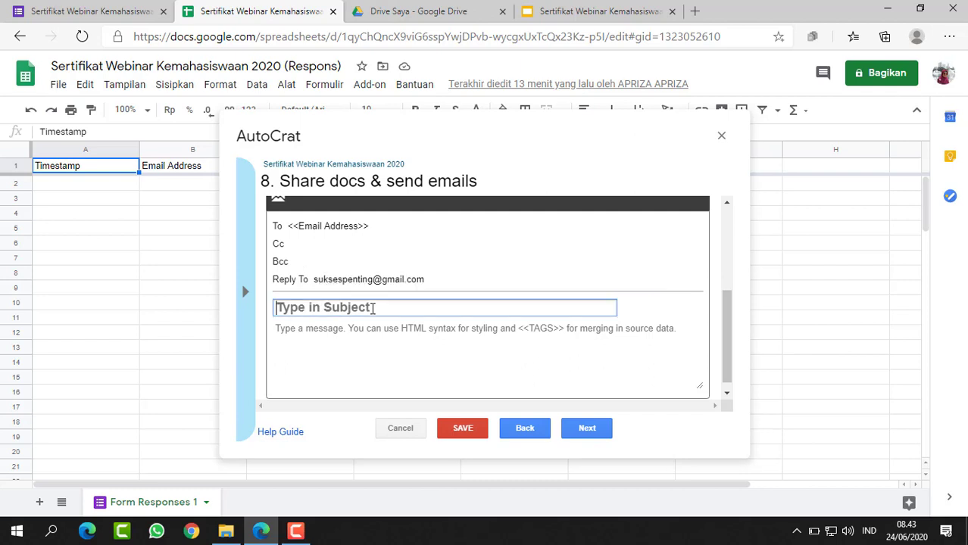
pyautogui.write('S')
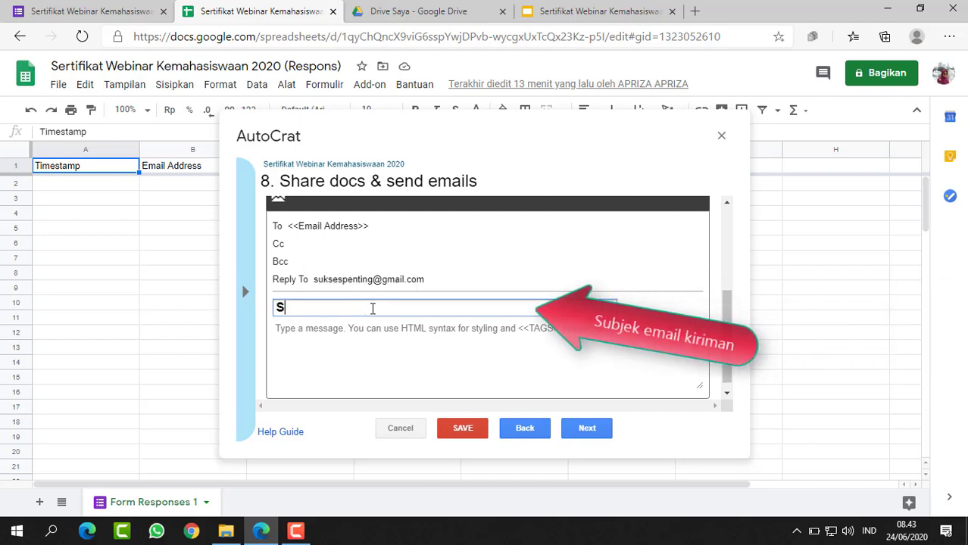
pyautogui.write('ertif')
pyautogui.write('ikat Web')
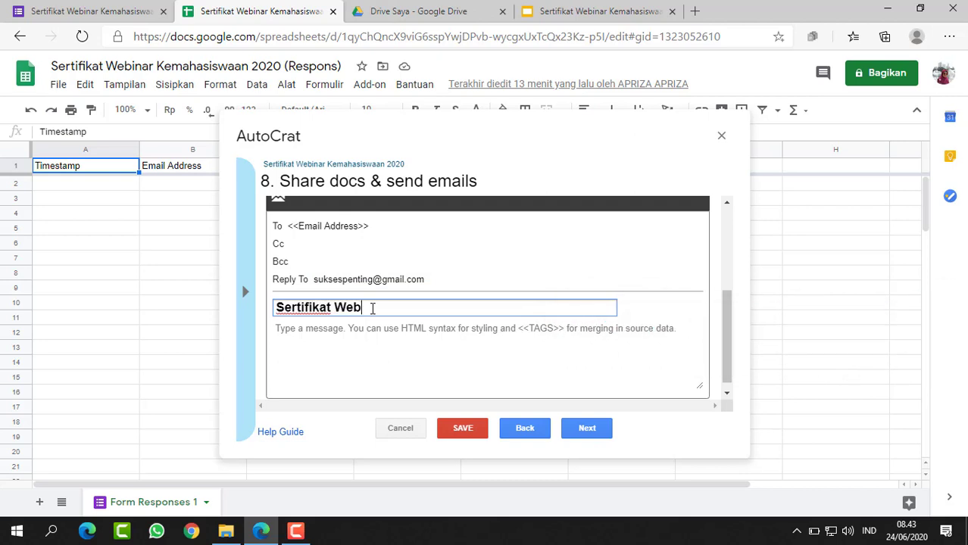
pyautogui.write('inar M')
pyautogui.press('BackSpace')
pyautogui.write('Kemaha')
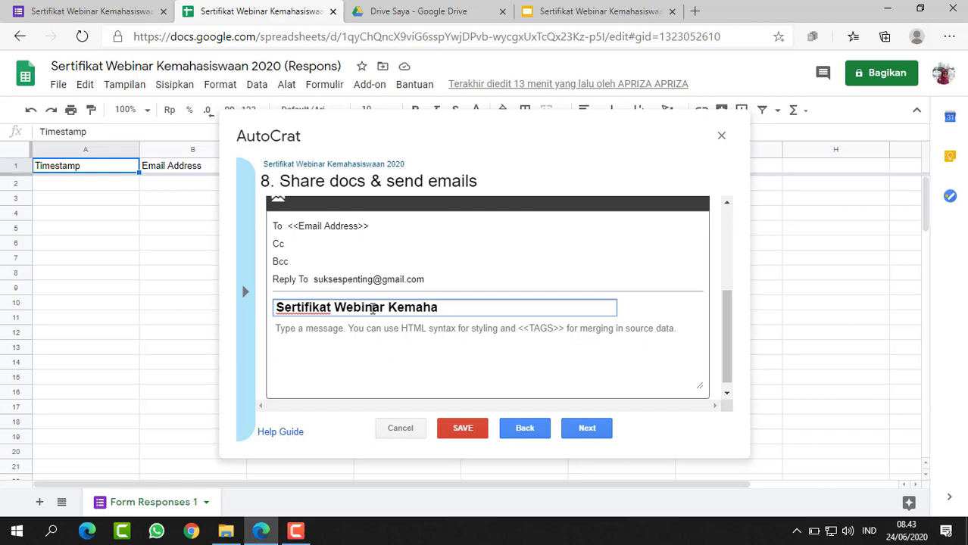
pyautogui.write('siswaan ')
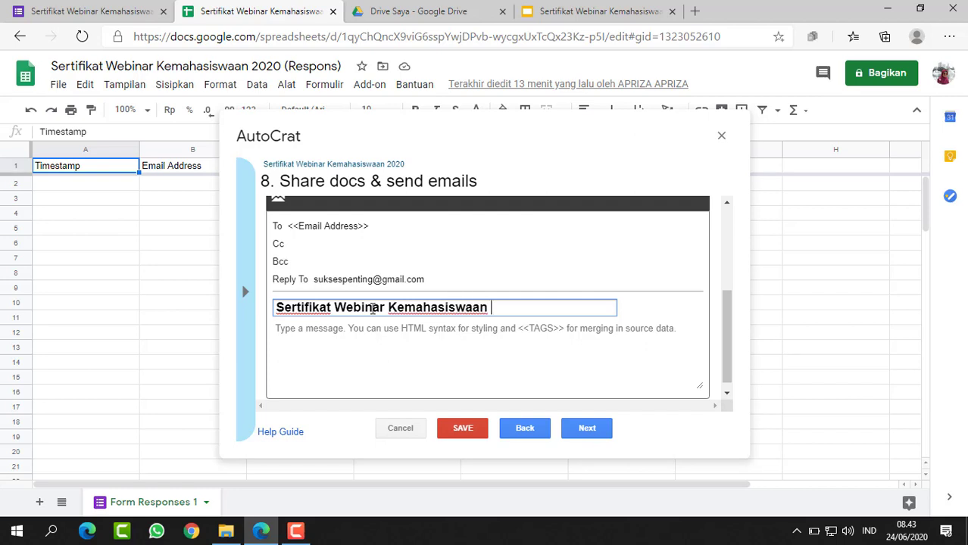
pyautogui.write('202')
pyautogui.write('0')
# Step: Write the thank-you message with <<Nama Lengkap>> and <<Perguruan Tinggi>>, ending 'Semoga bermanfaat, Amin'
pyautogui.click(290, 331)
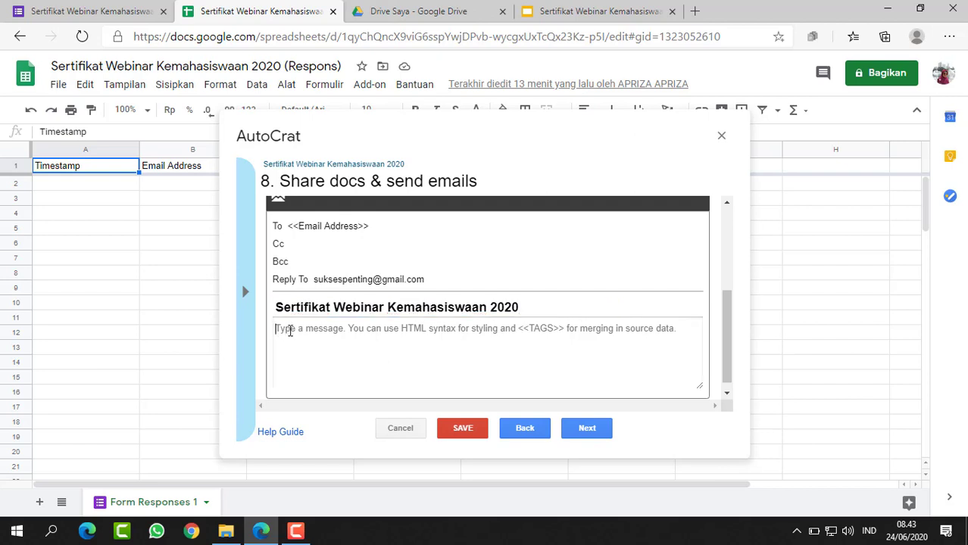
pyautogui.write('T')
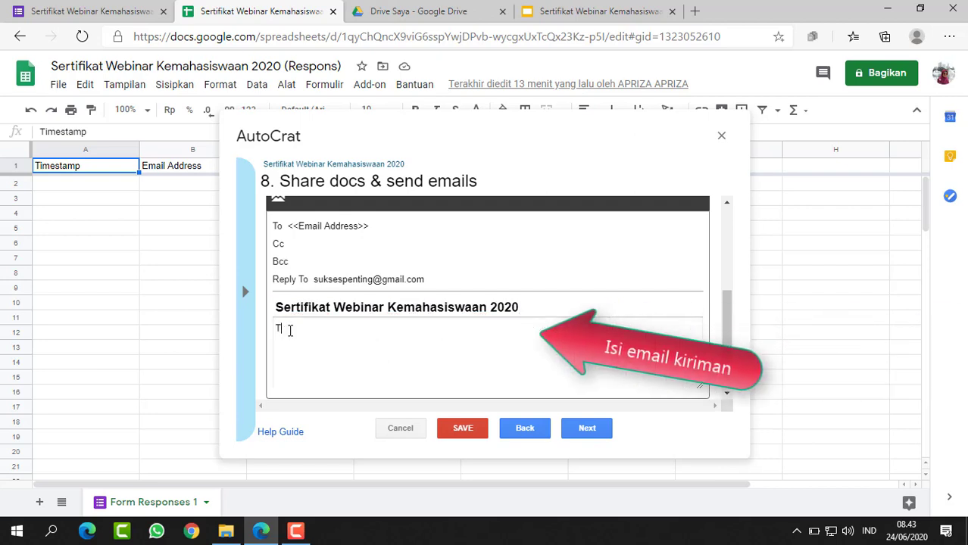
pyautogui.write('erm')
pyautogui.write(' asi')
pyautogui.write('h tela')
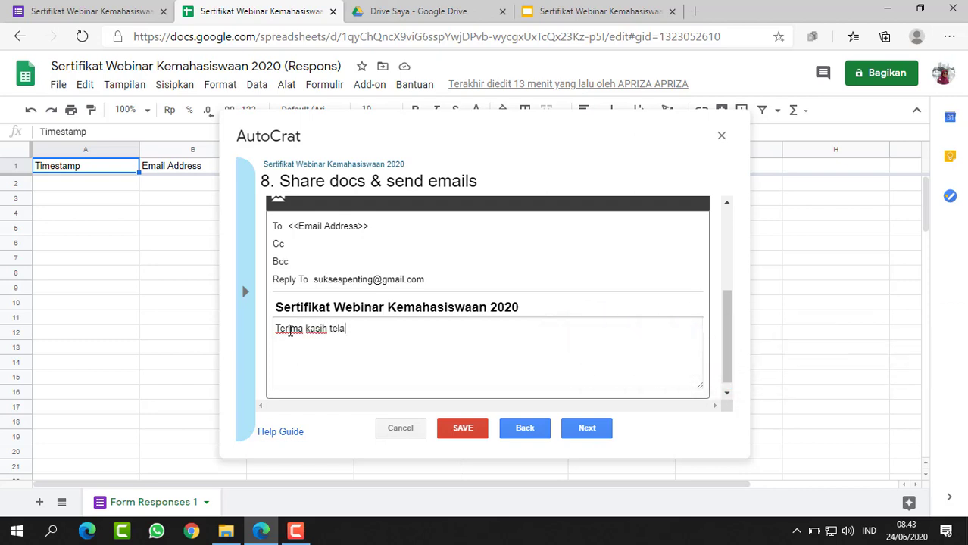
pyautogui.write('h mengikut')
pyautogui.write('Webi')
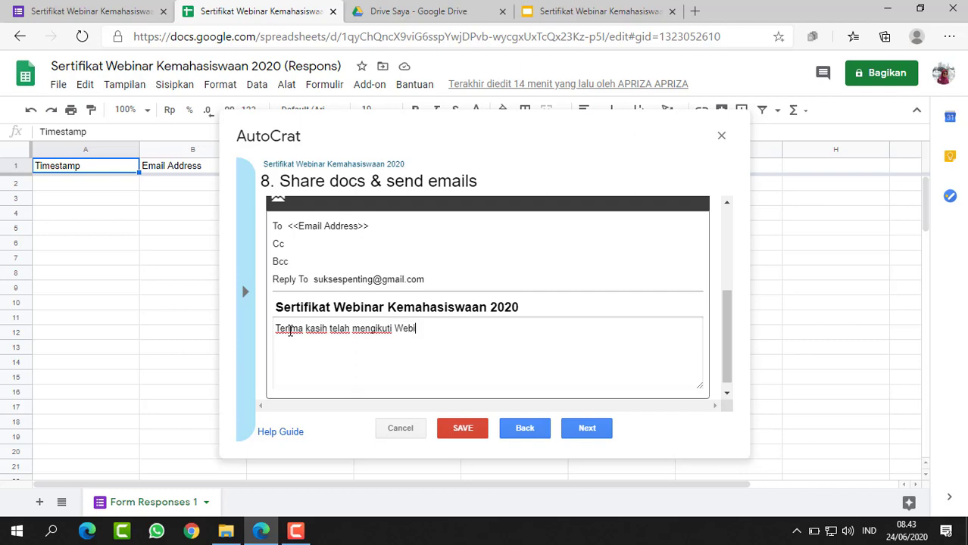
pyautogui.write('nar')
pyautogui.write('emahasiswa')
pyautogui.write('an ')
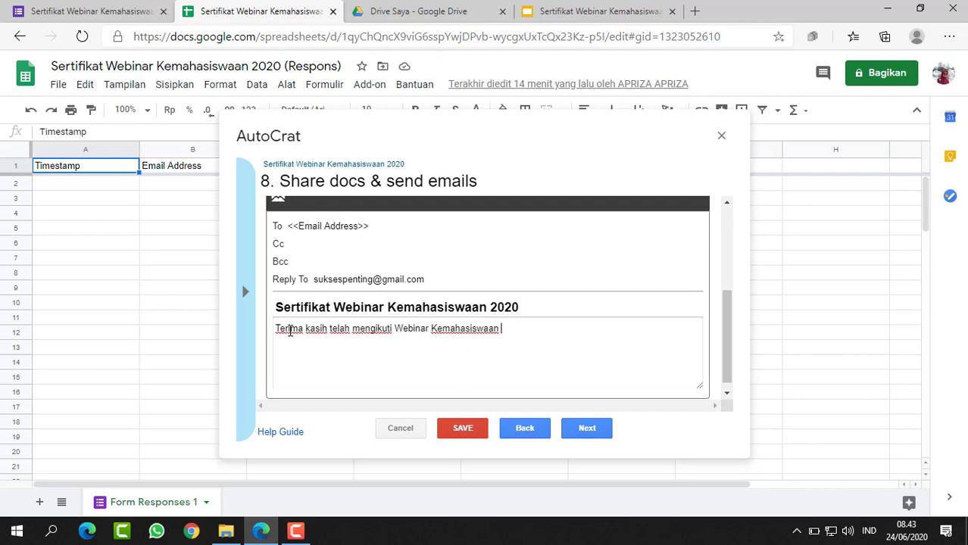
pyautogui.write('Universia')
pyautogui.write('ta')
pyautogui.write('s Ja')
pyautogui.press('BackSpace')
pyautogui.press('BackSpace')
pyautogui.write('P')
pyautogui.write('ahlawan ')
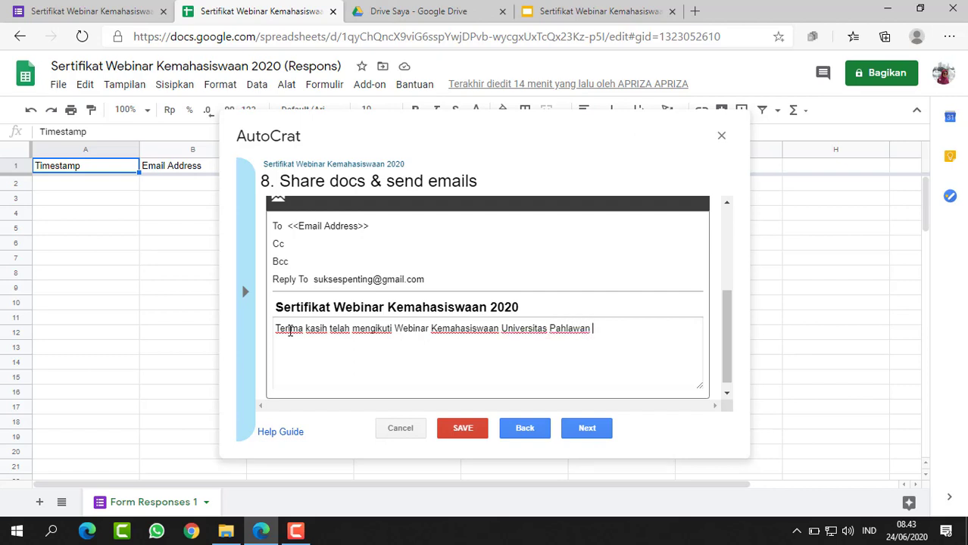
pyautogui.write('Tuanku ')
pyautogui.write('Ta')
pyautogui.write('mbusai ')
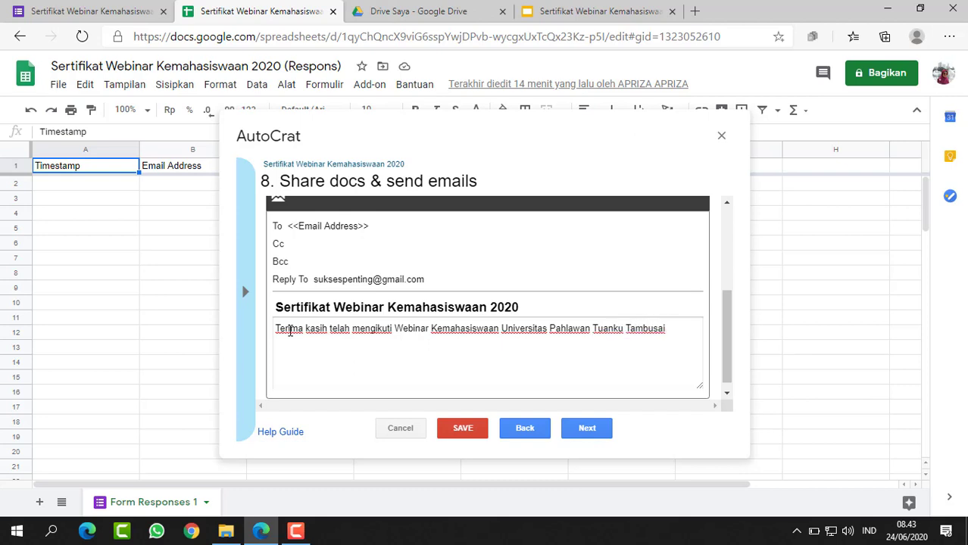
pyautogui.write('tahu')
pyautogui.write('n ')
pyautogui.write('2020 ')
pyautogui.write('Bersama ')
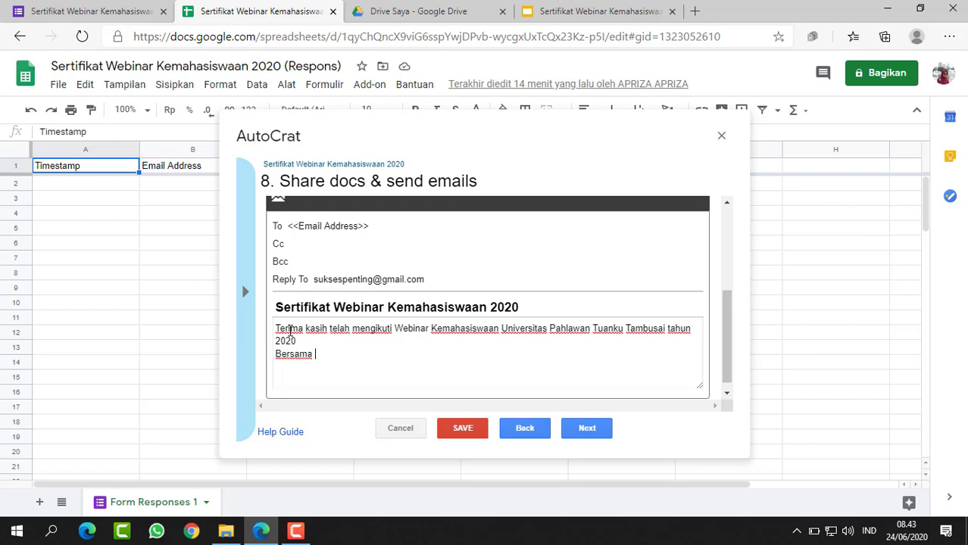
pyautogui.write('ini kami')
pyautogui.write(' sertakan ')
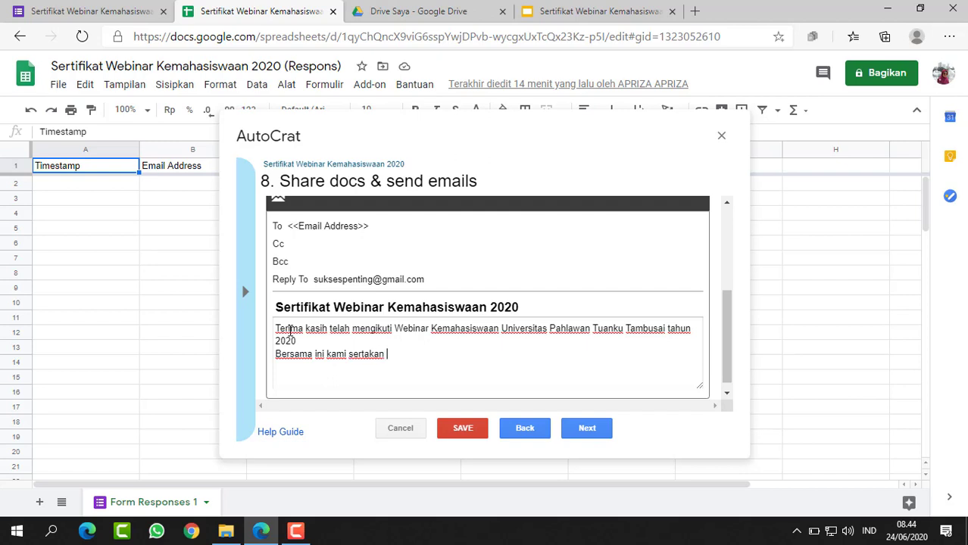
pyautogui.write('Sert')
pyautogui.write('ifikat ata')
pyautogui.write('s n')
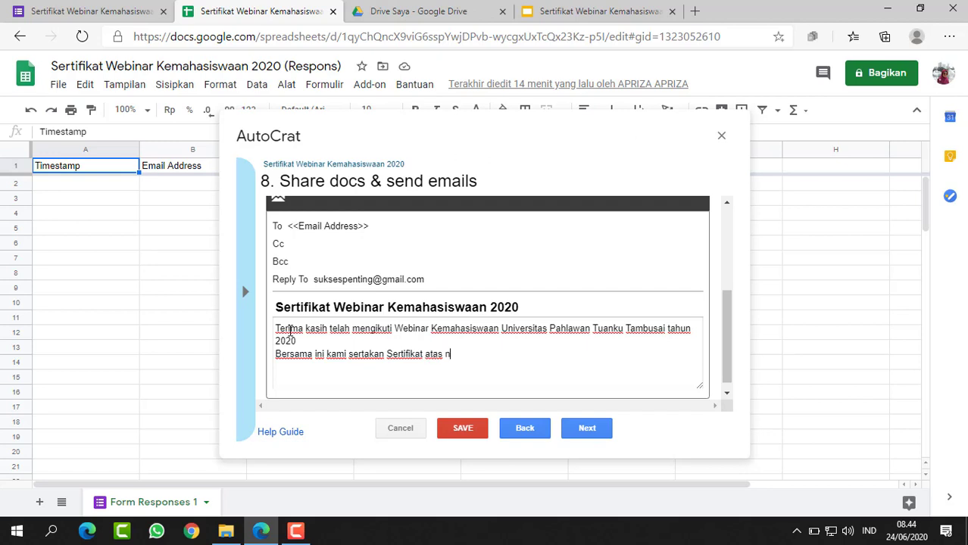
pyautogui.write('ama <<')
pyautogui.write('Nama L')
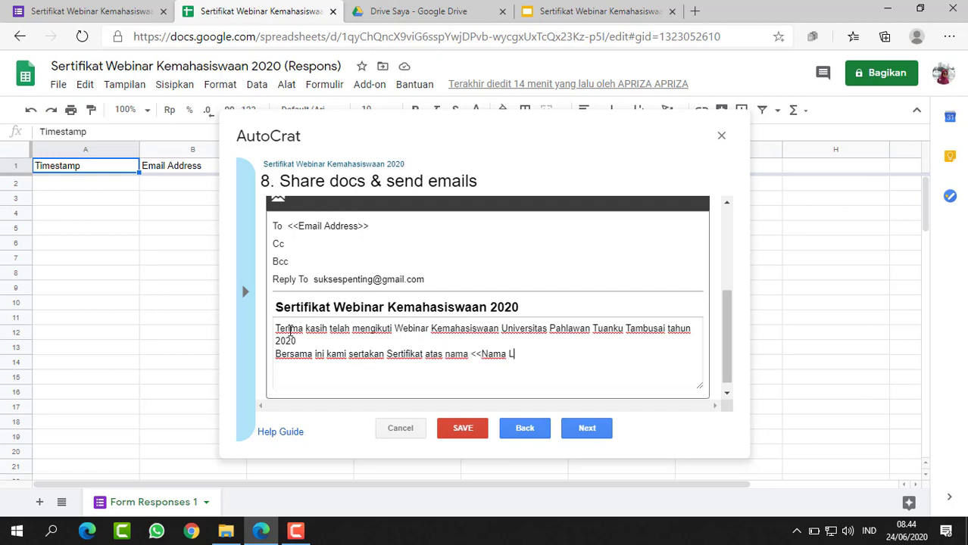
pyautogui.write('engkap')
pyautogui.write('>> ')
pyautogui.write('dari')
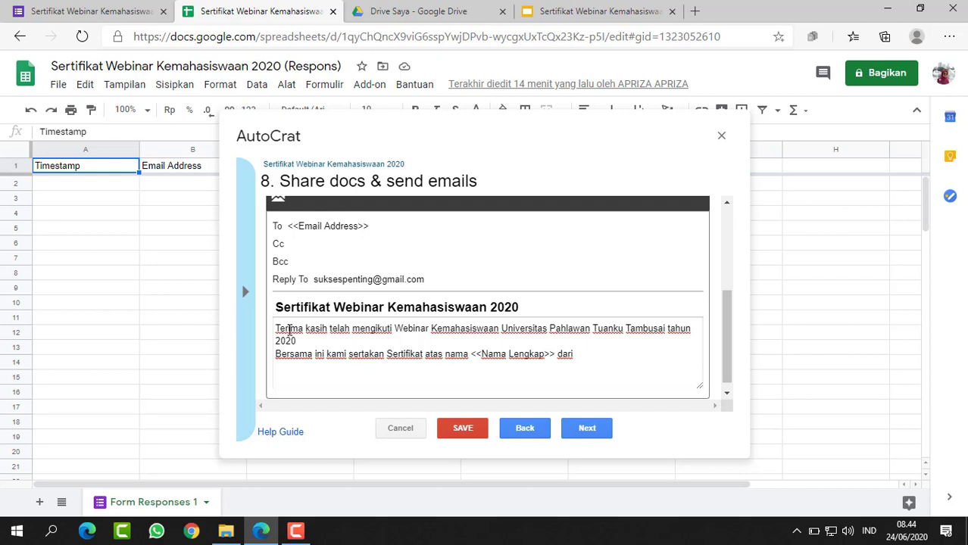
pyautogui.write(' <<Perg')
pyautogui.write('uruan')
pyautogui.write(' Tinggi')
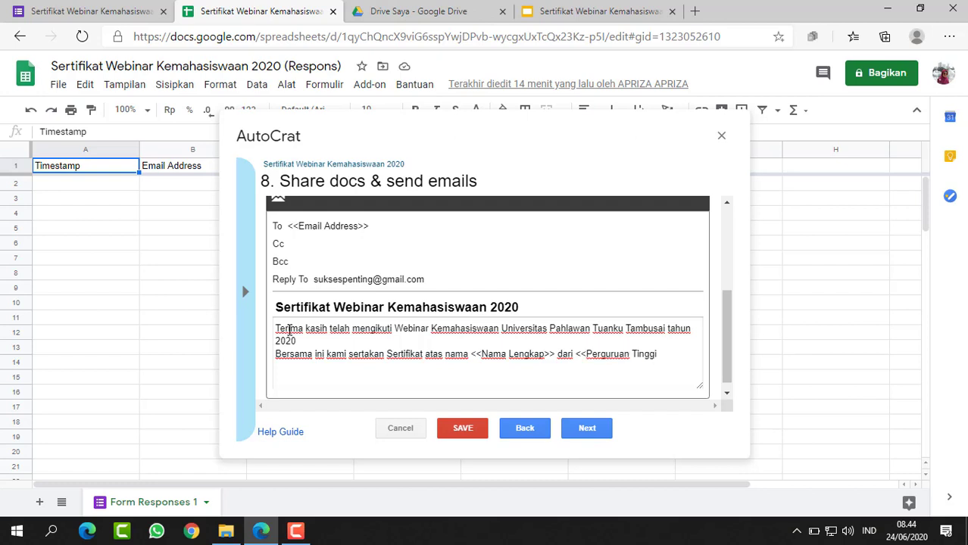
pyautogui.write('>>')
pyautogui.press('Return')
pyautogui.write('Semoga')
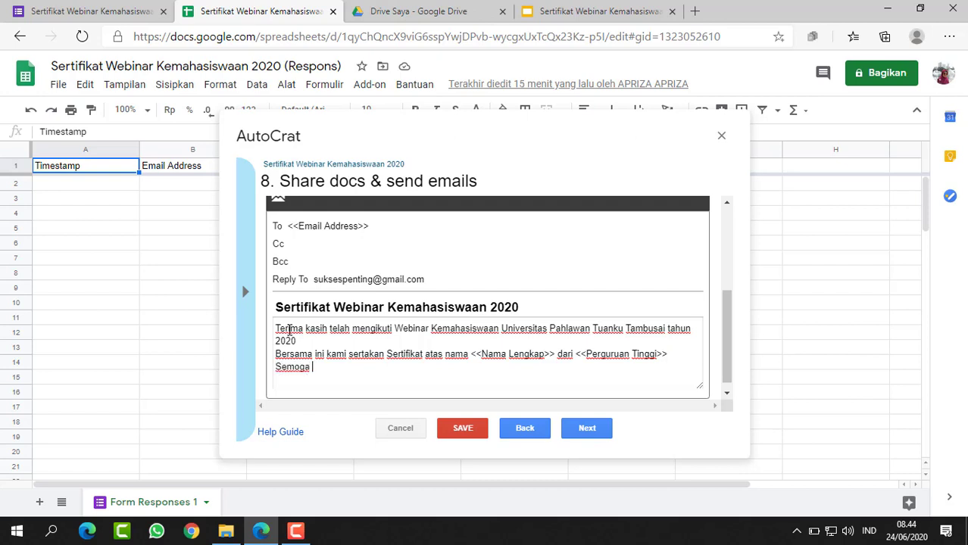
pyautogui.write(' bermanf')
pyautogui.write('aa')
pyautogui.write('t')
pyautogui.write(', Amin')
# Step: Add the sign-off 'Hormat kami' followed by 'Panitia'
pyautogui.press('Return')
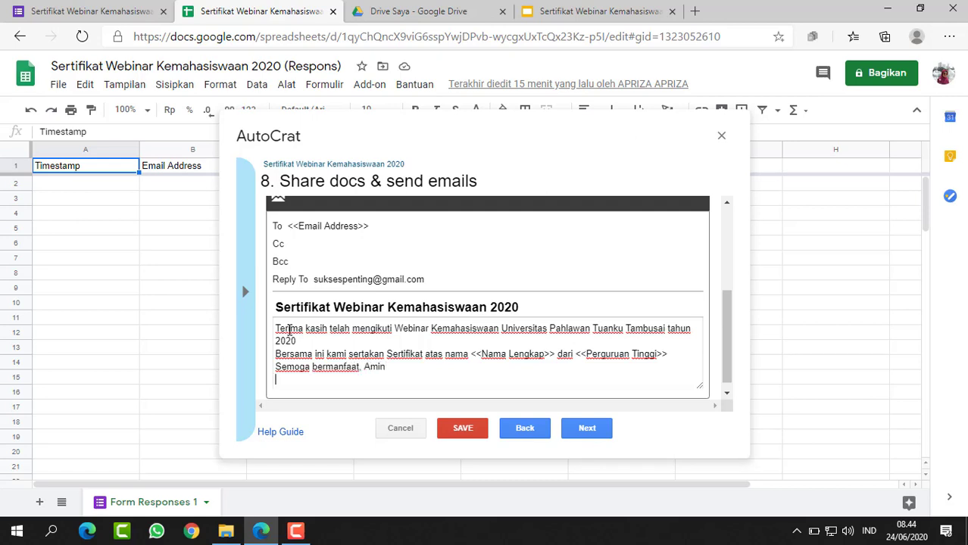
pyautogui.press('Return')
pyautogui.write('Hormat')
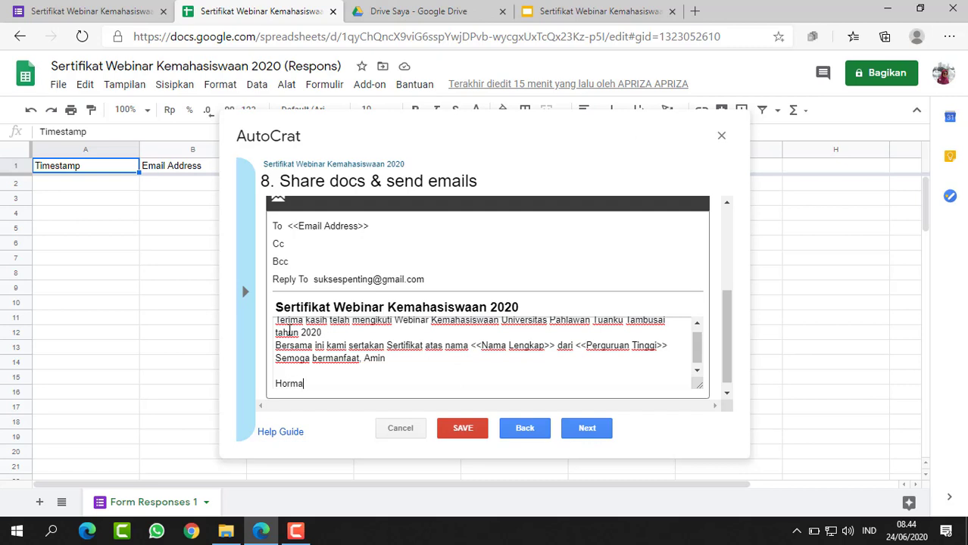
pyautogui.write(' kami')
pyautogui.press('Return')
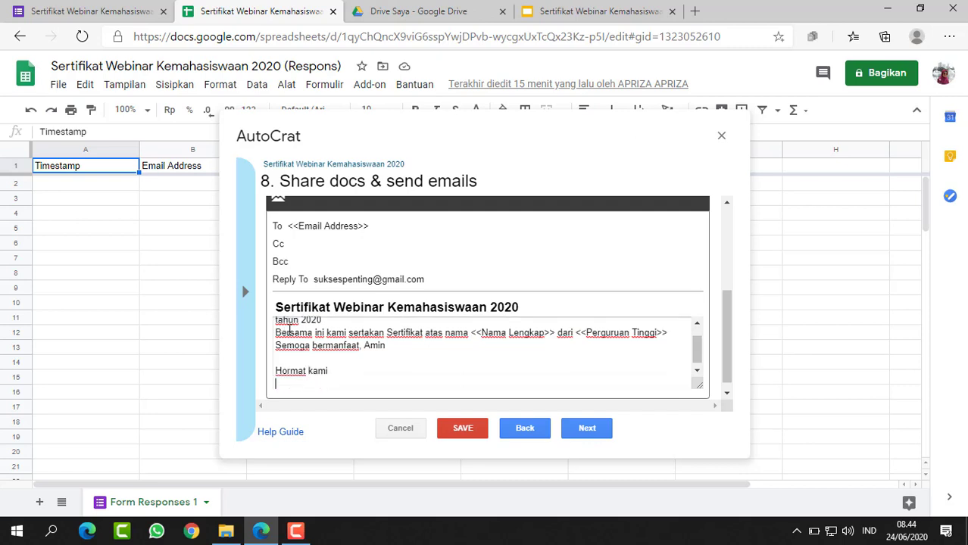
pyautogui.write('OPa')
pyautogui.press('BackSpace')
pyautogui.press('BackSpace')
pyautogui.press('BackSpace')
pyautogui.write('Pan')
pyautogui.write('itia')
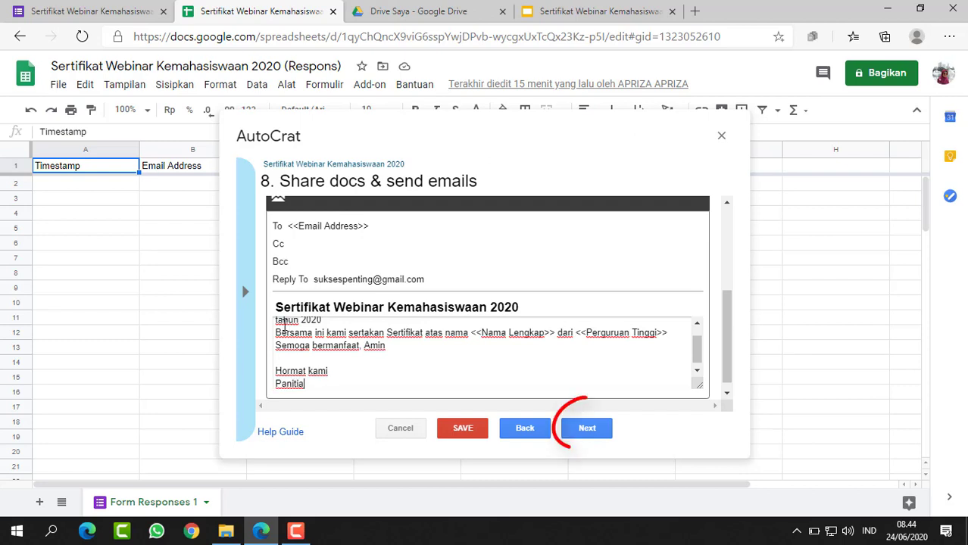
# Step: Trigger the job on each form submission, enable form triggers, and save the job
pyautogui.click(588, 429)
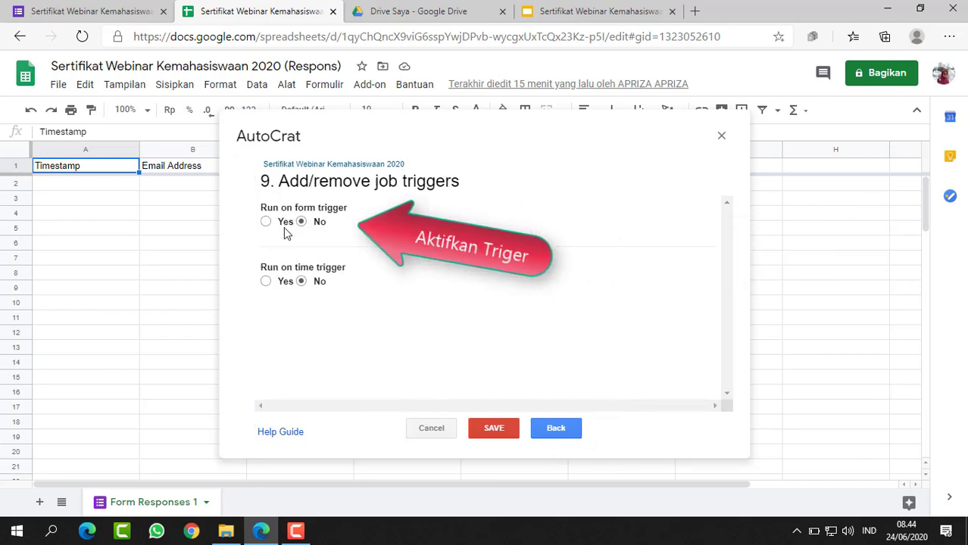
pyautogui.click(265, 222)
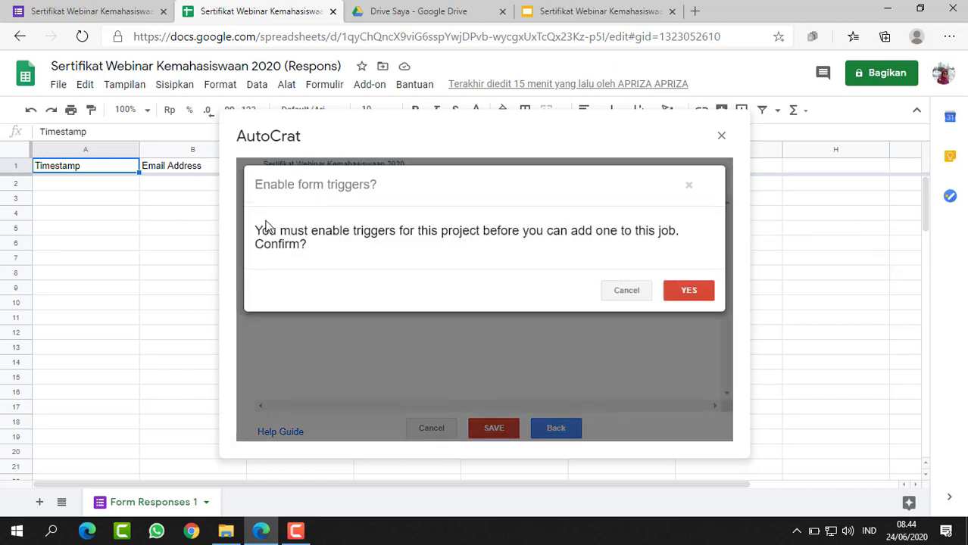
pyautogui.click(688, 293)
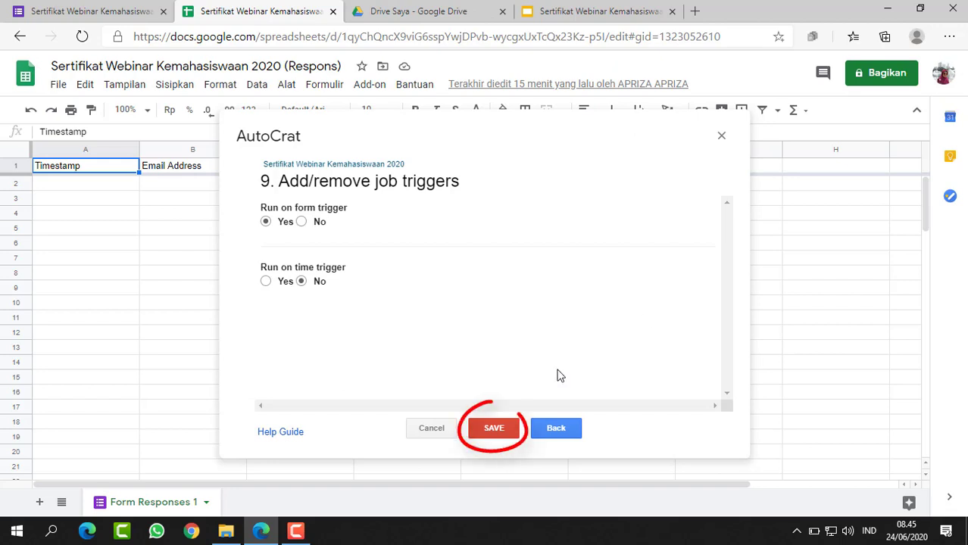
pyautogui.click(494, 429)
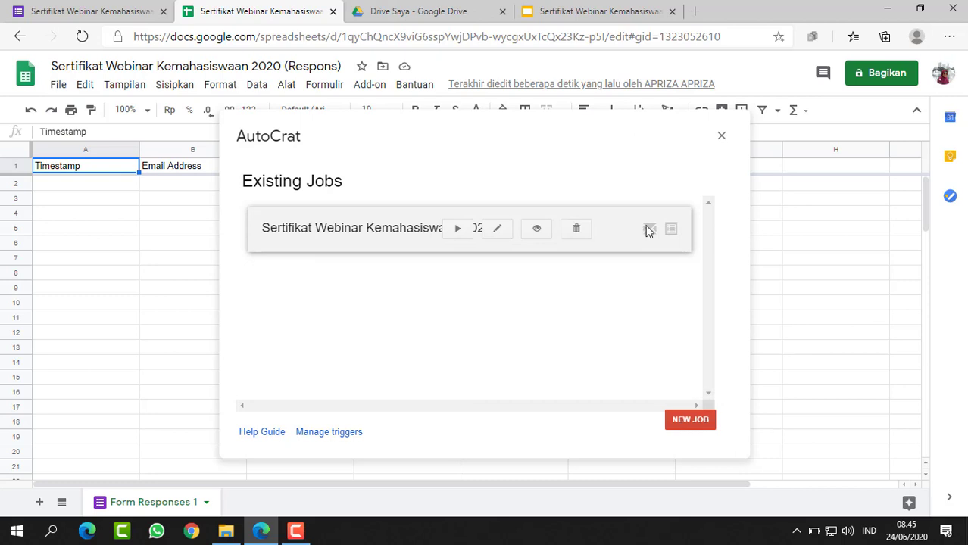
# Step: Close AutoCrat and switch to the form's Responses page
pyautogui.click(721, 138)
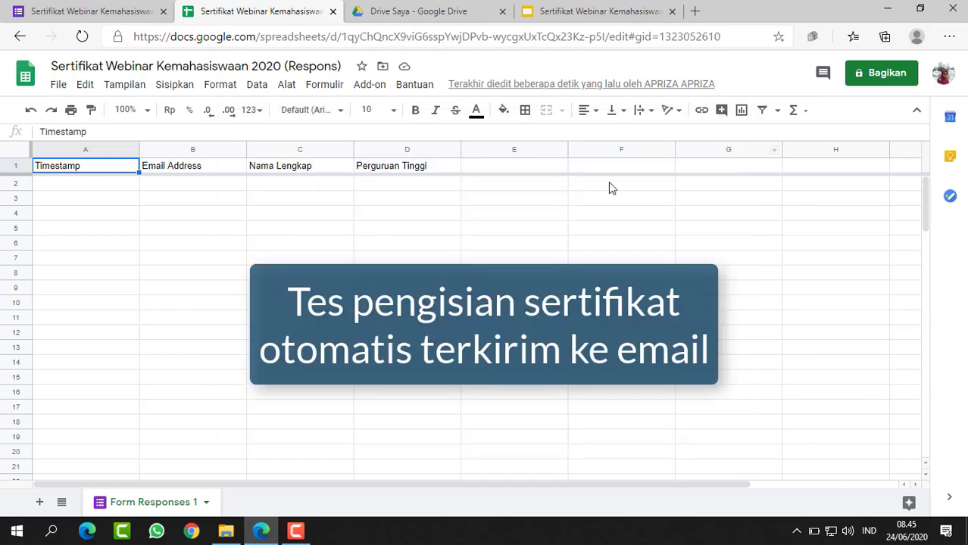
pyautogui.click(127, 15)
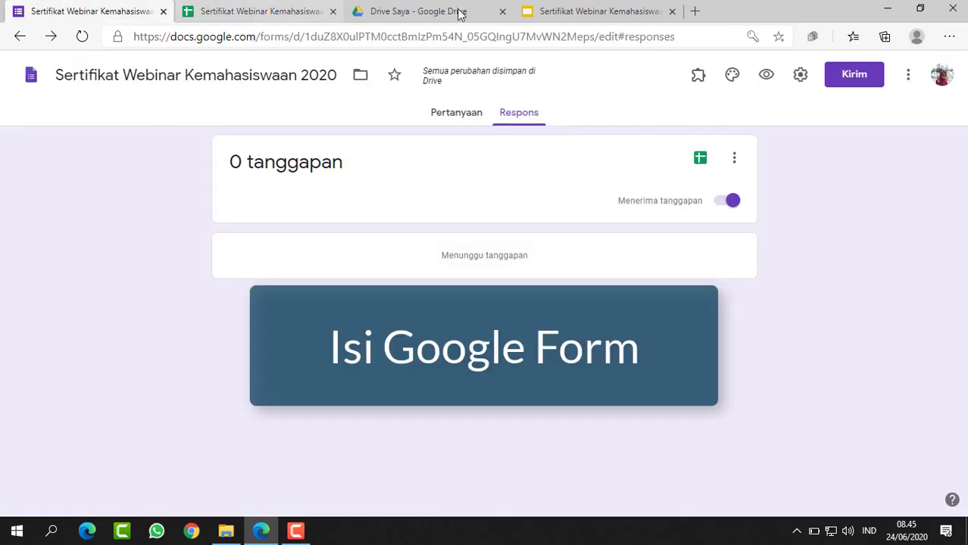
# Step: Submit a test response with an e-mail address, full name and Universitas Pahlawan Tuanku Tambusai
pyautogui.click(763, 78)
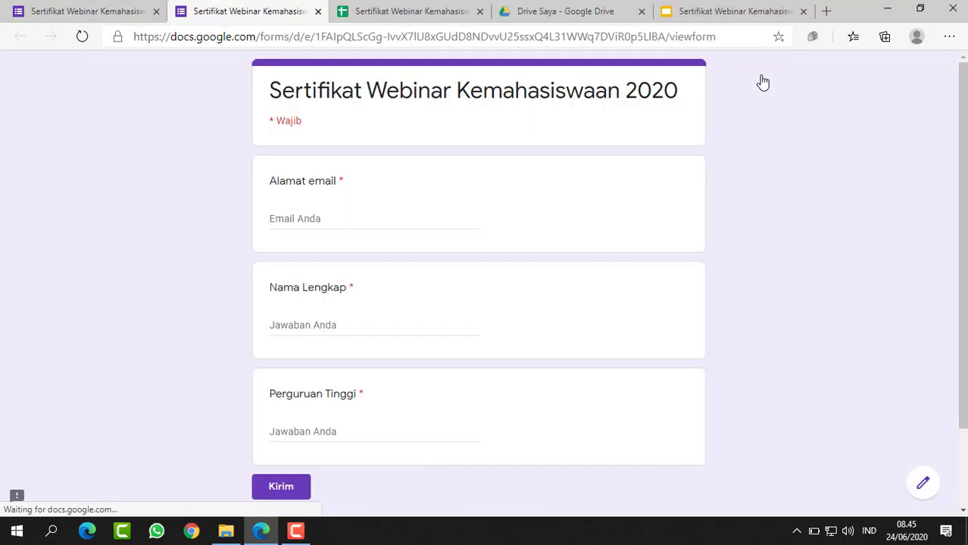
pyautogui.click(431, 216)
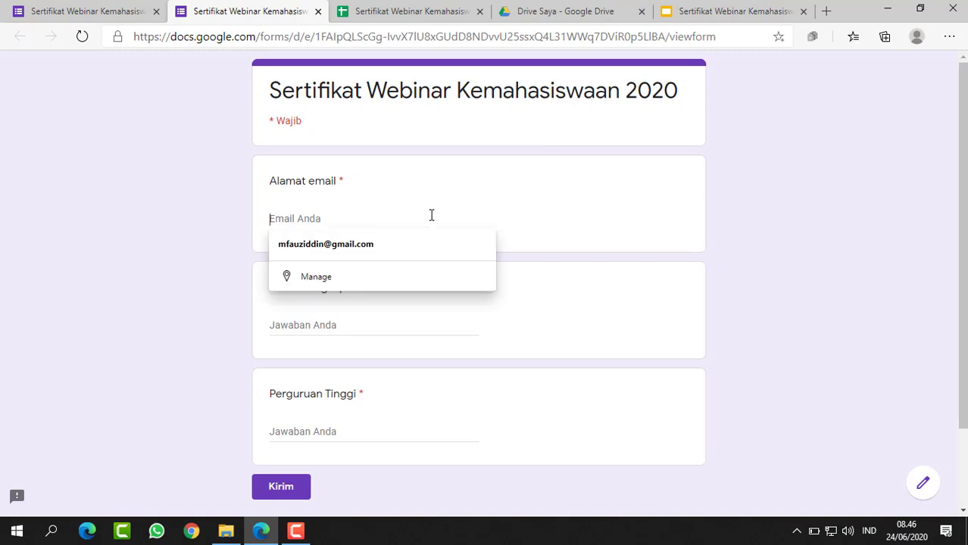
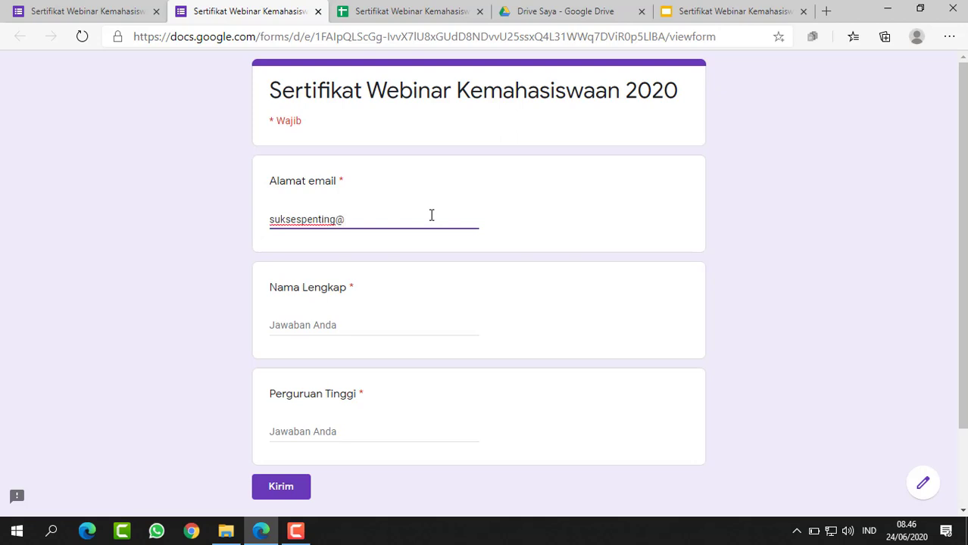
pyautogui.press('Tab')
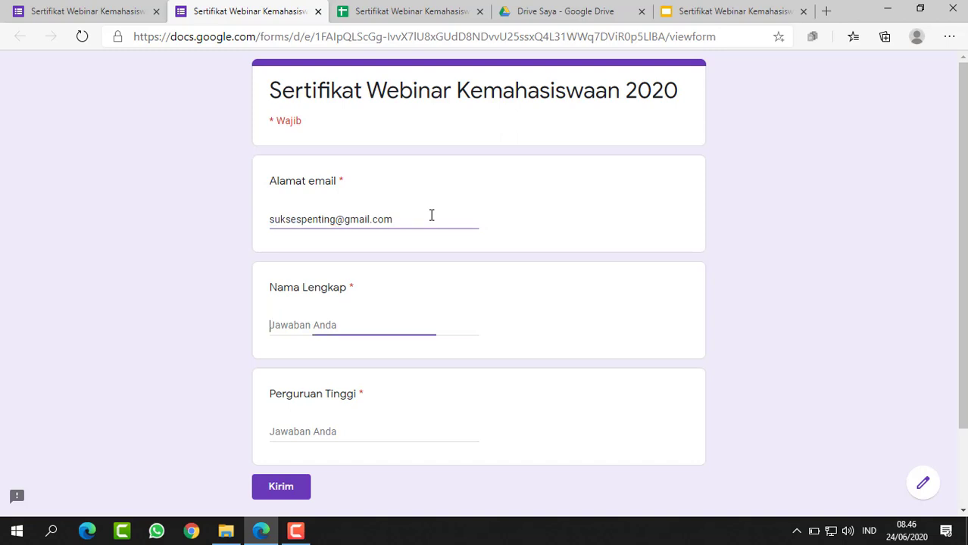
pyautogui.write('N')
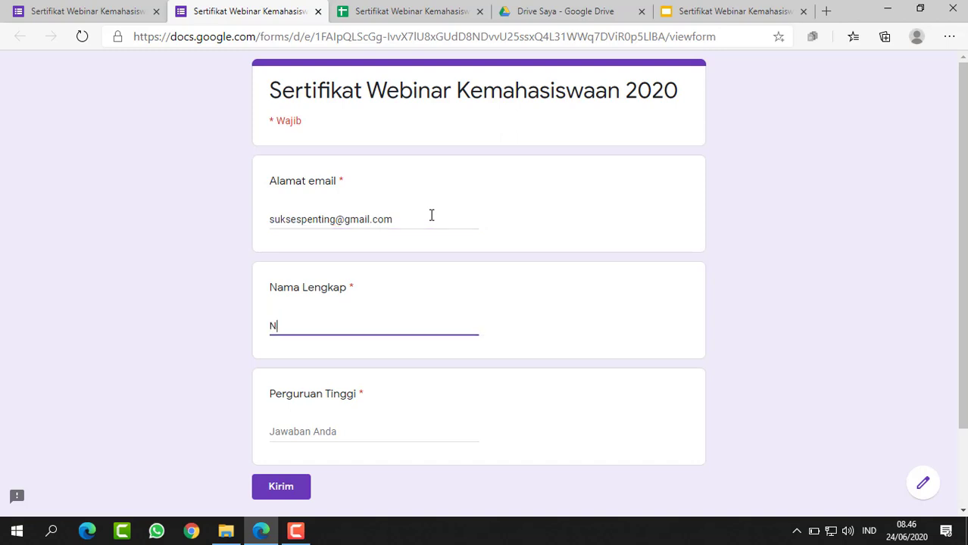
pyautogui.write('s. Ap')
pyautogui.write('riza')
pyautogui.write(', M.Kep')
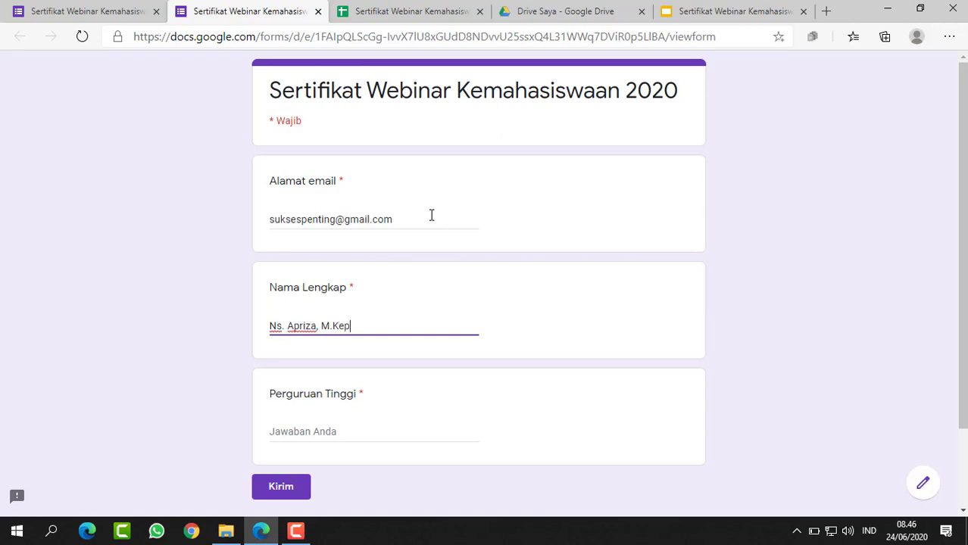
pyautogui.write('.')
pyautogui.click(338, 428)
pyautogui.write('Un')
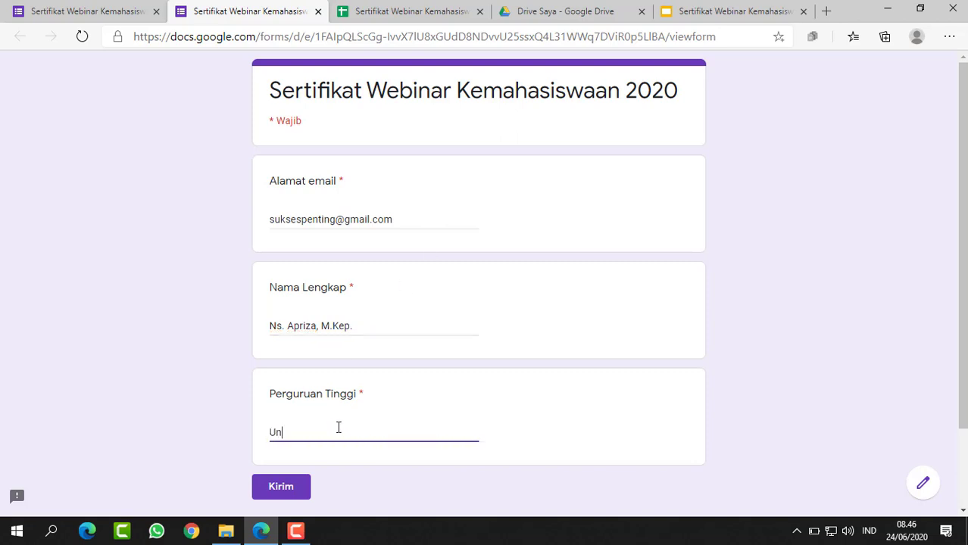
pyautogui.write('iversit')
pyautogui.write('as Pah')
pyautogui.write('lawan Tu')
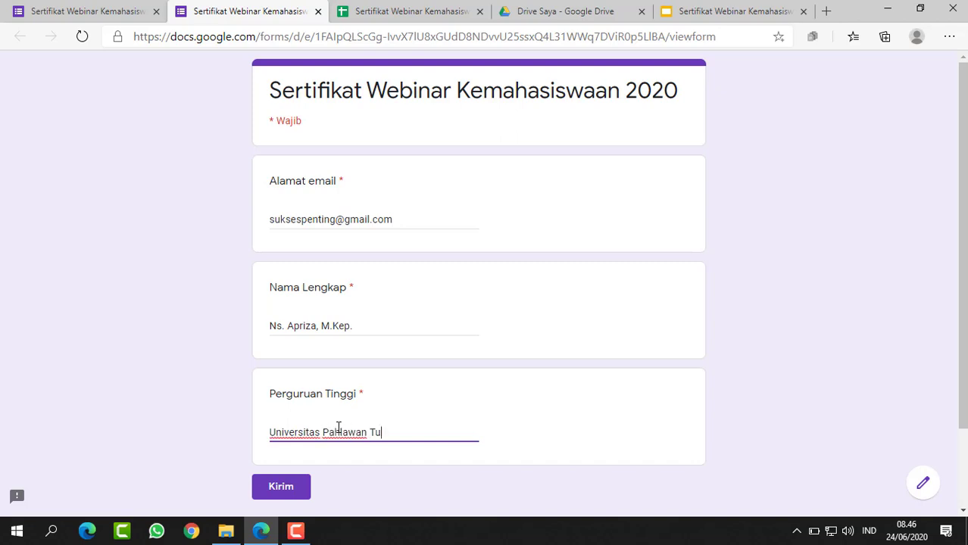
pyautogui.write('anku Ta')
pyautogui.write('mbusai')
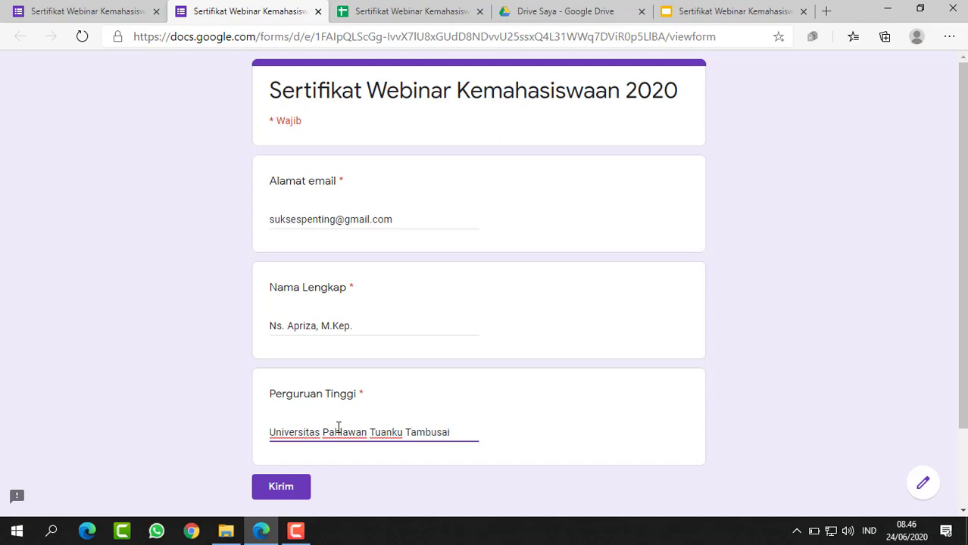
pyautogui.click(285, 488)
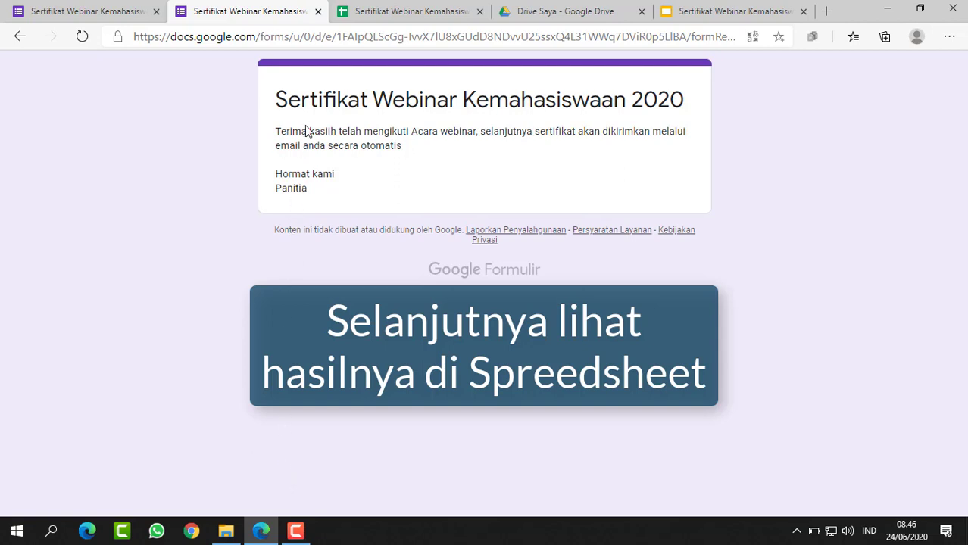
# Step: Check the new response row's certificate-created status, then switch to Google Drive
pyautogui.click(377, 9)
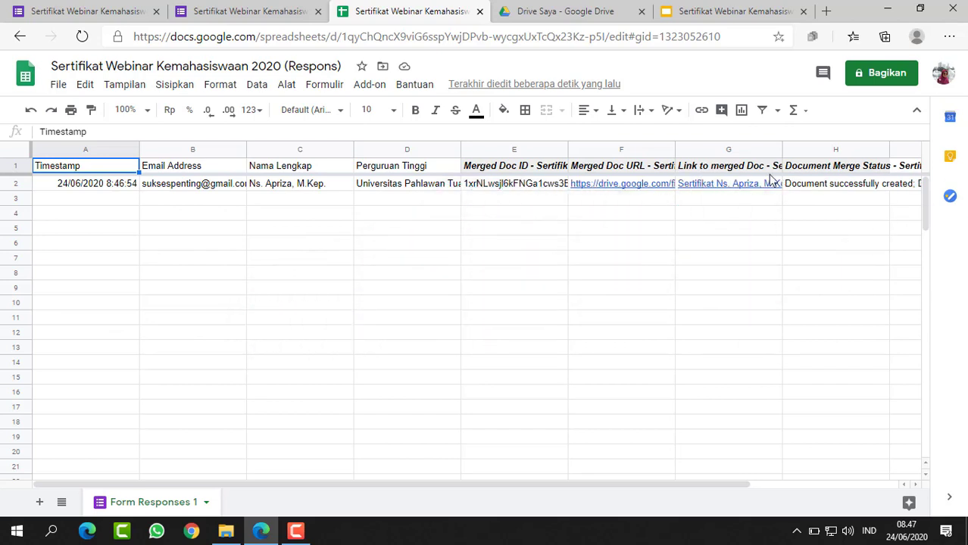
pyautogui.click(583, 15)
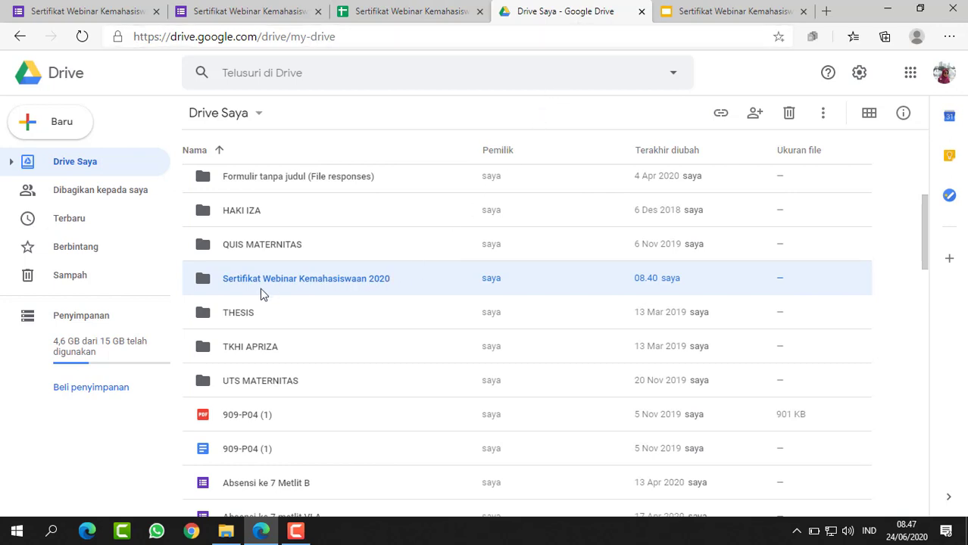
# Step: Preview the generated certificate PDF in the Sertifikat Webinar Kemahasiswaan 2020 folder, then close it
pyautogui.doubleClick(203, 282)
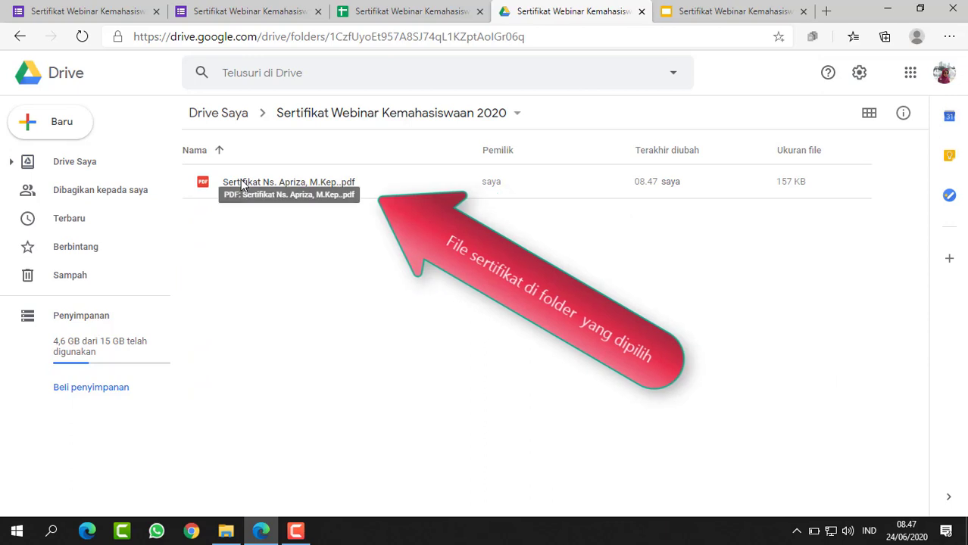
pyautogui.doubleClick(242, 185)
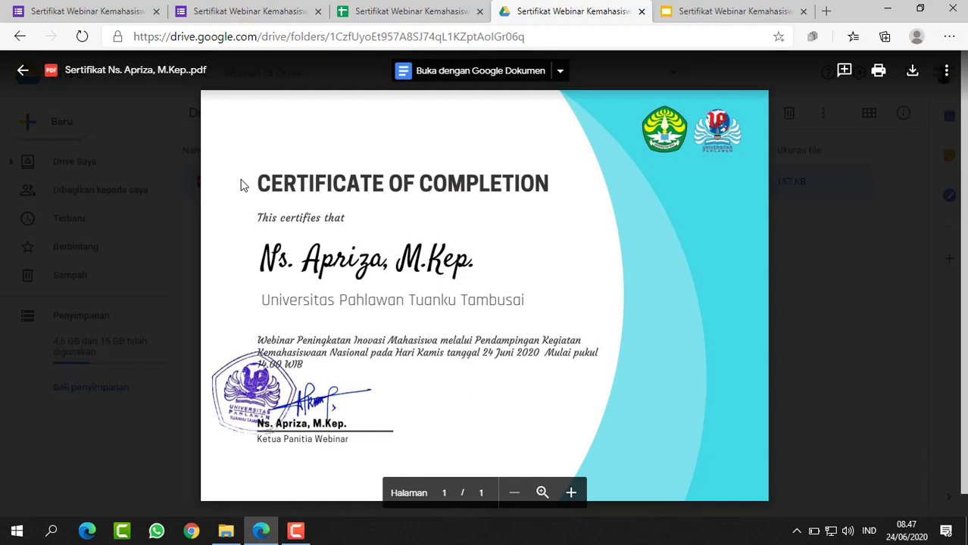
pyautogui.click(23, 71)
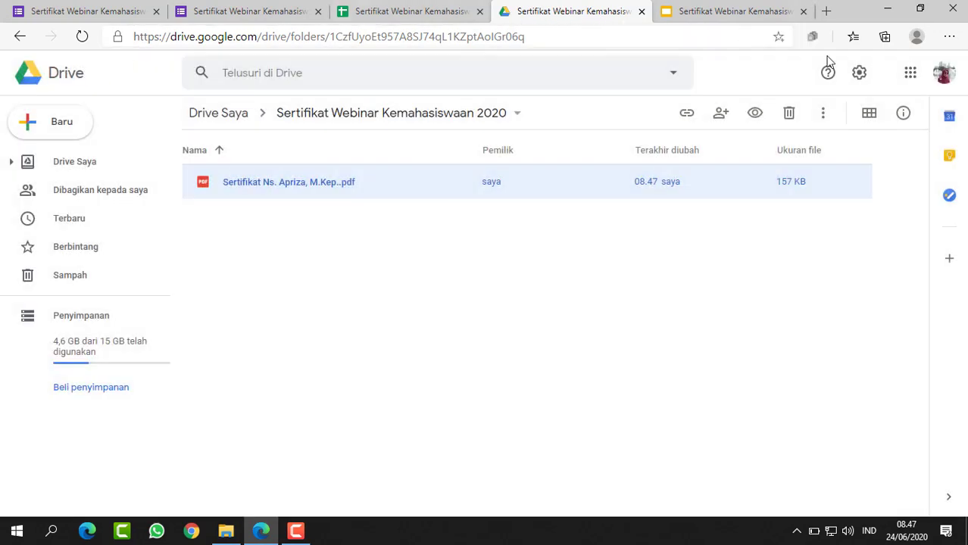
# Step: Open the Sertifikat Webinar Kemahasiswaan 2020 e-mail in Gmail and preview its certificate PDF attachment
pyautogui.click(907, 74)
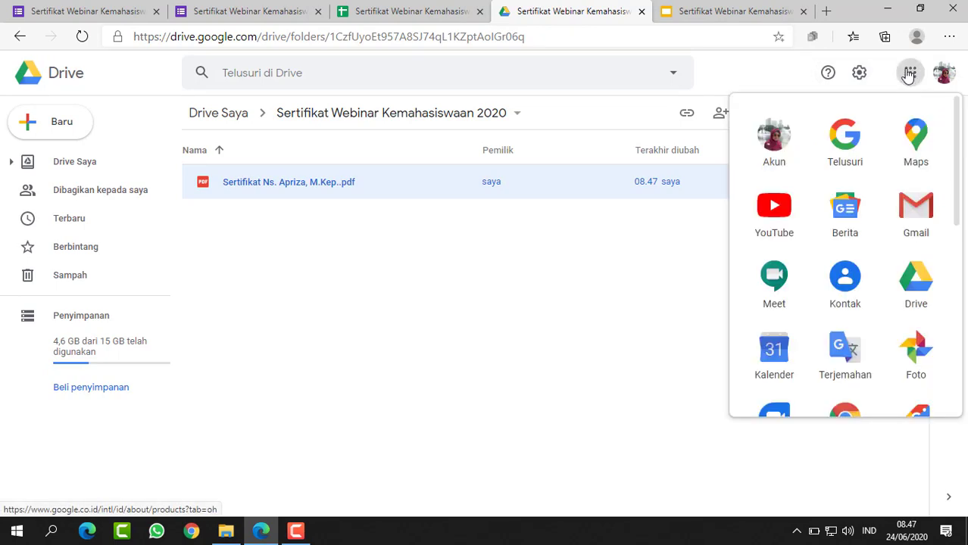
pyautogui.click(916, 206)
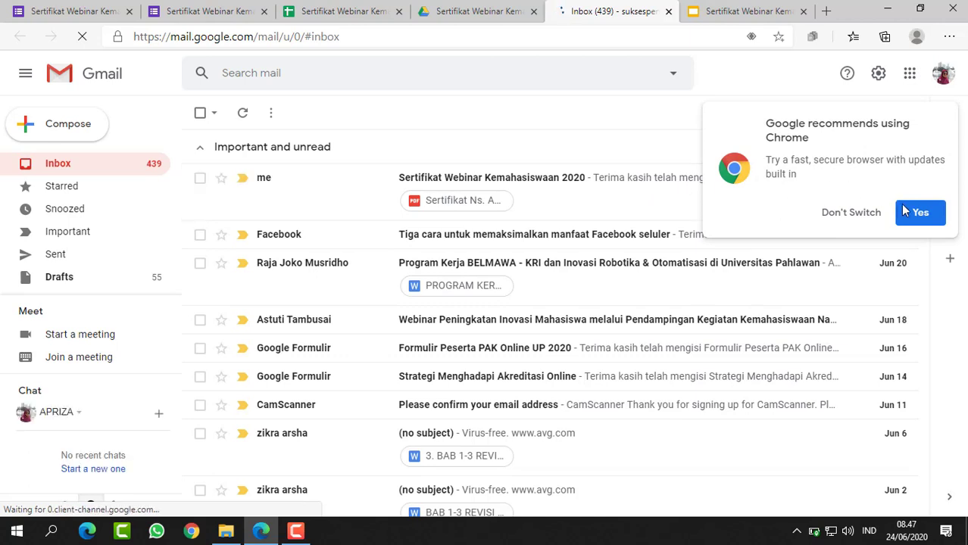
pyautogui.click(851, 213)
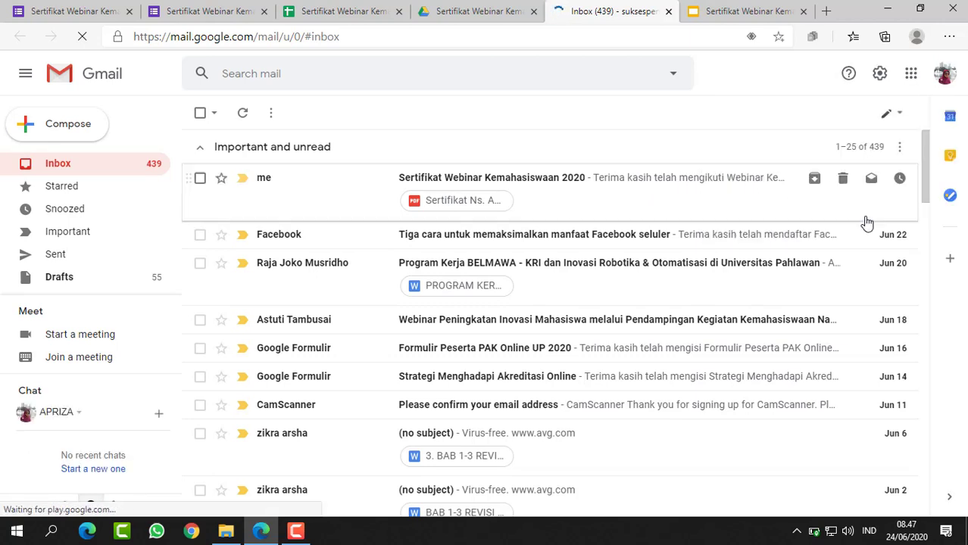
pyautogui.click(485, 185)
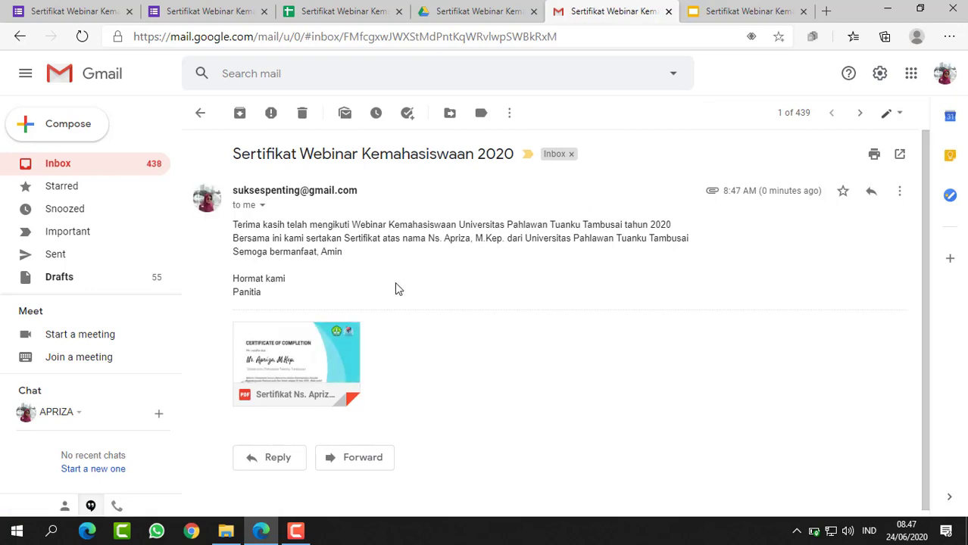
pyautogui.moveTo(296, 362)
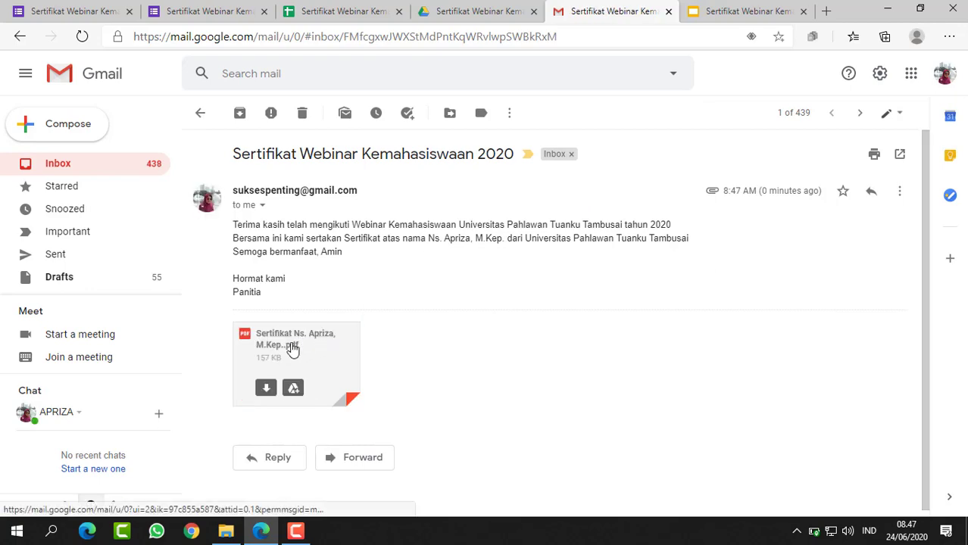
pyautogui.click(292, 348)
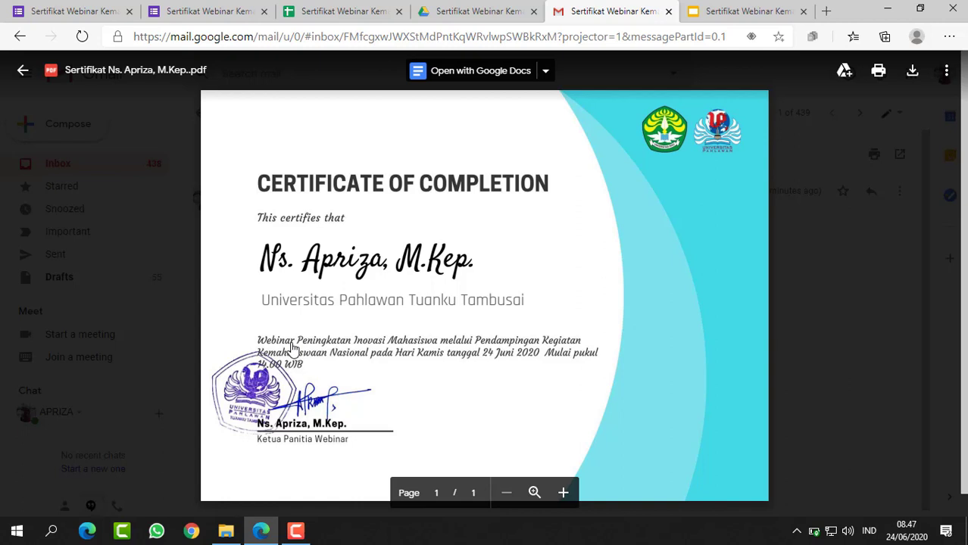